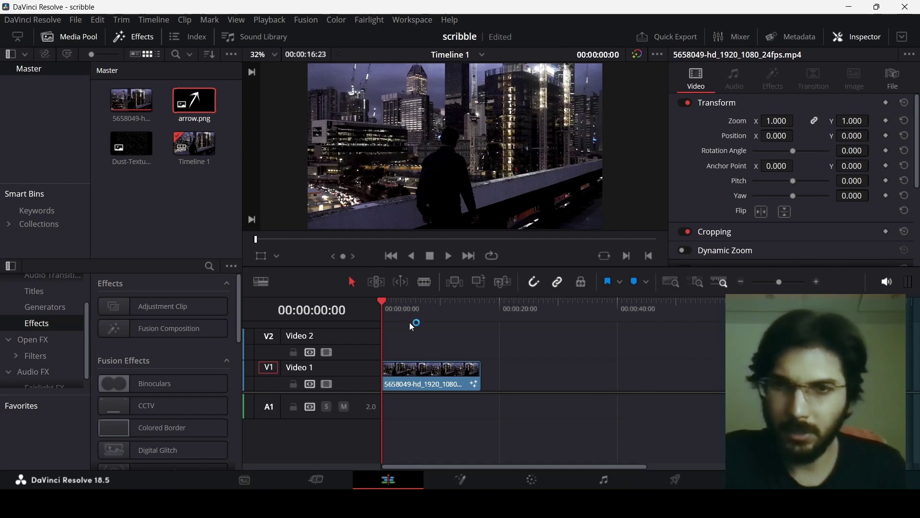
- Play back and scrub through the existing scribble circle animation, and return the playhead to the start of the timeline
key(space)
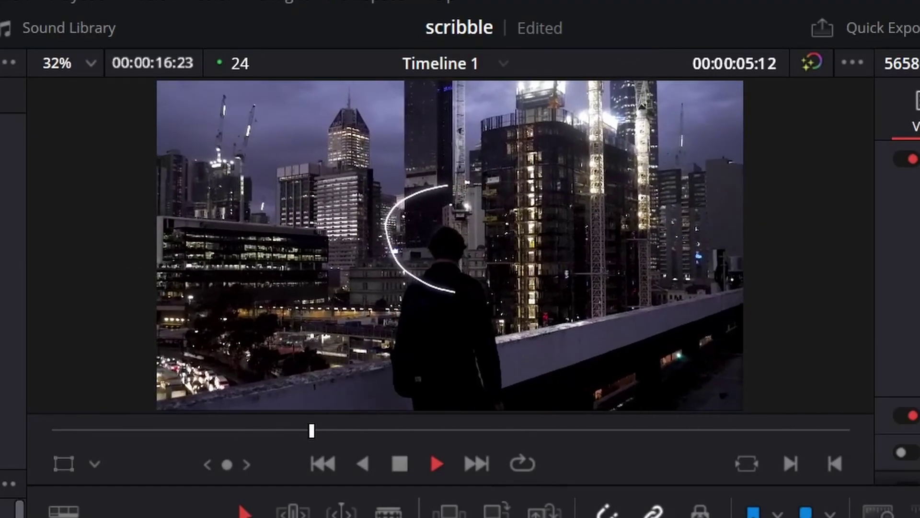
key(space)
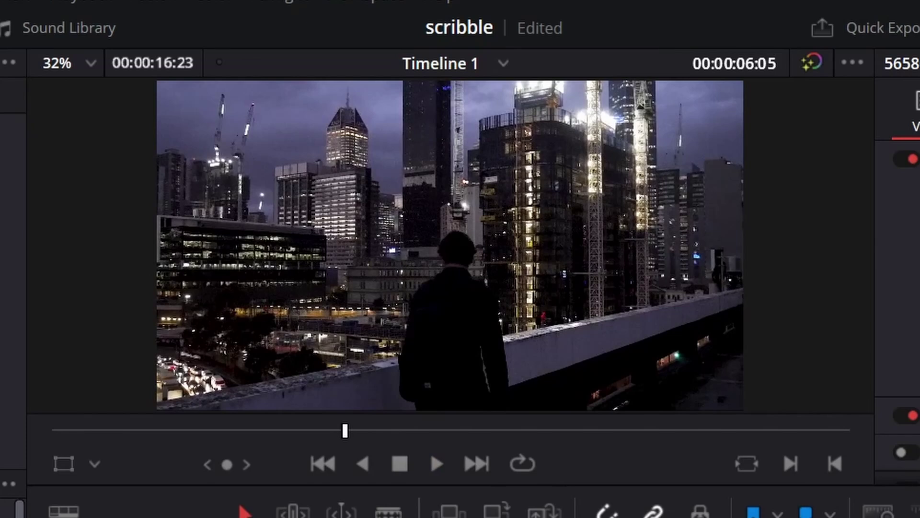
drag(345, 431, 282, 431)
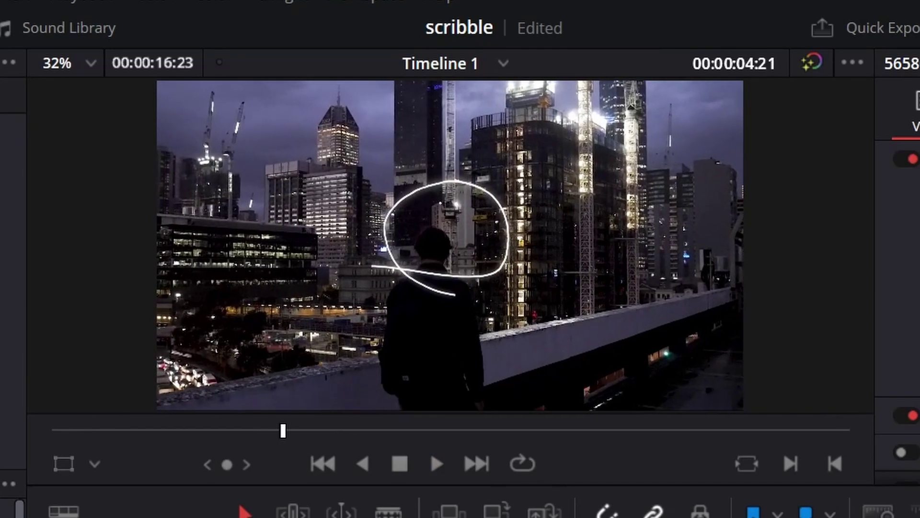
drag(410, 311, 387, 314)
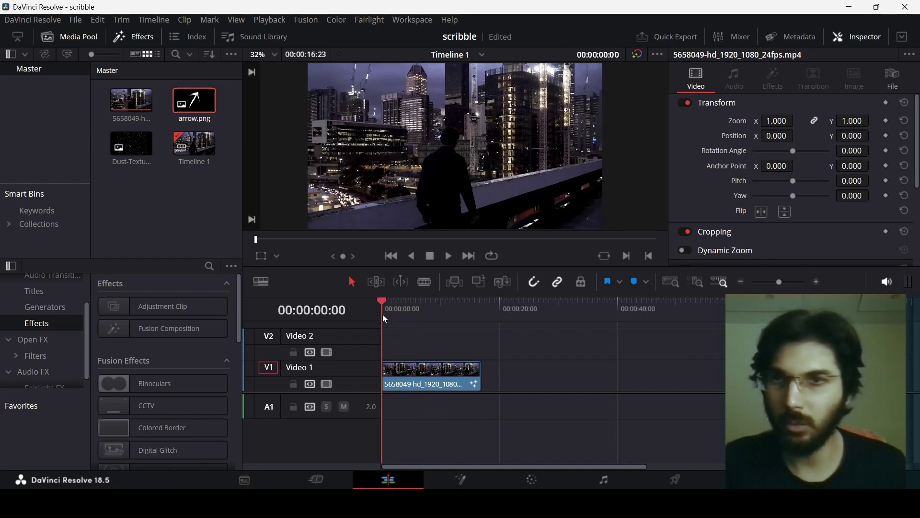
- Place a second copy of the 5658049-hd city clip on Video 1 after the existing clip, leaving a gap between them
drag(132, 100, 559, 365)
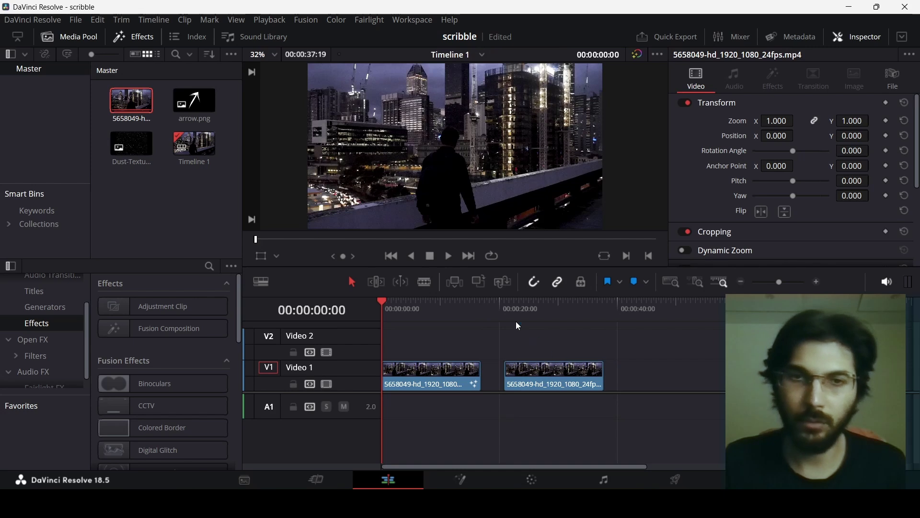
drag(516, 317, 525, 312)
drag(163, 328, 660, 389)
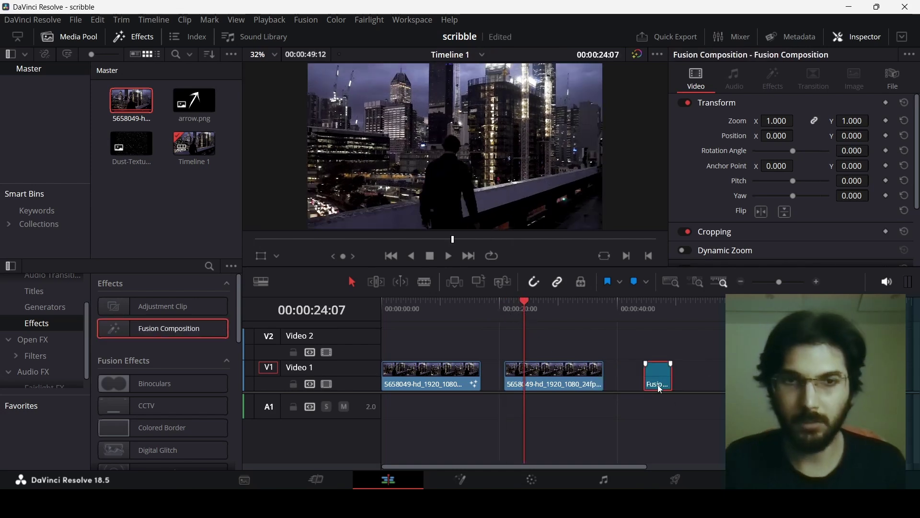
key(Delete)
drag(519, 315, 522, 309)
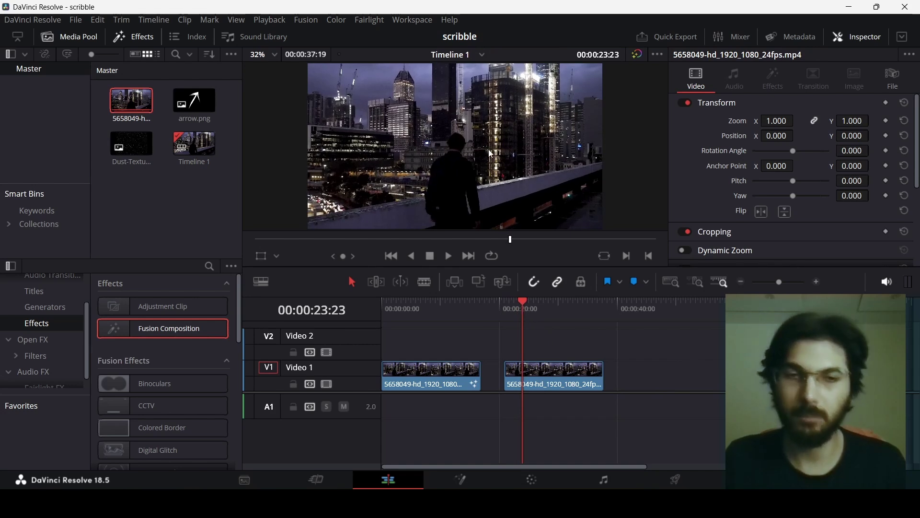
- Position the playhead near the beginning of the second city clip and open that clip on the Fusion page
click(516, 308)
click(543, 378)
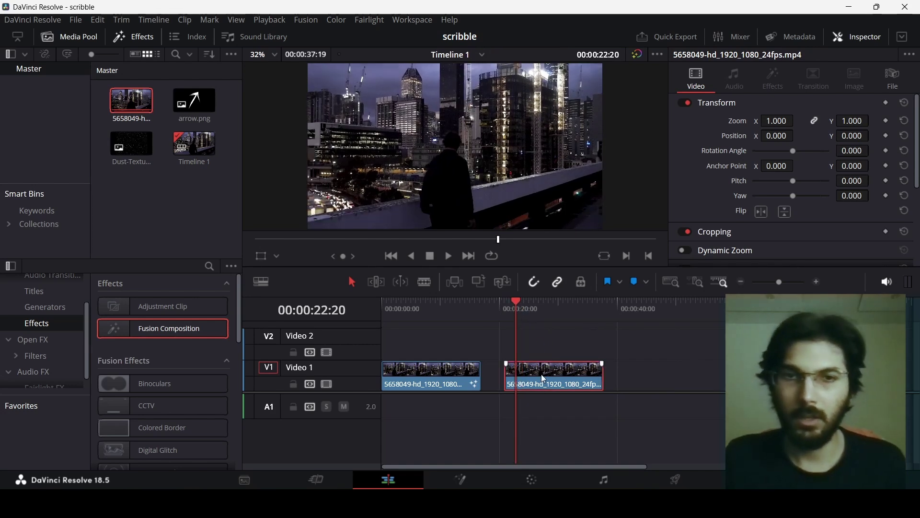
click(462, 479)
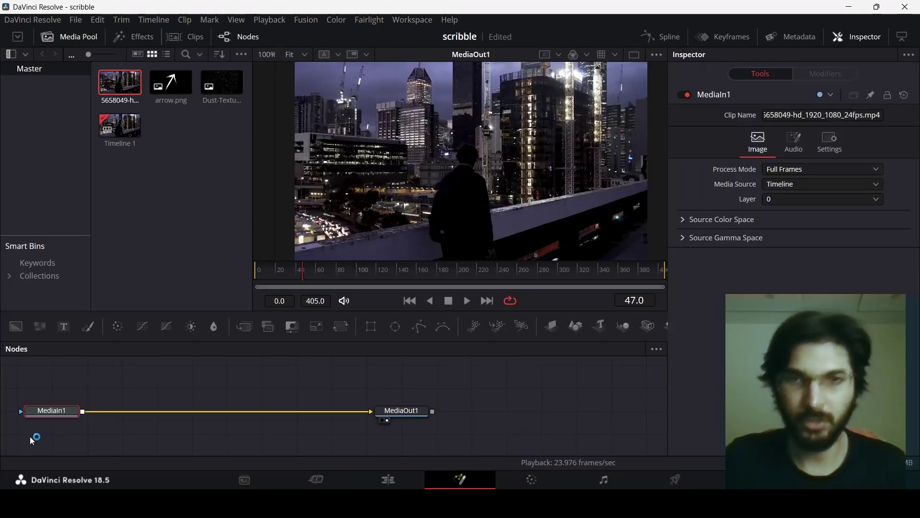
- Spread the MediaIn1 and MediaOut1 nodes far apart and move them lower to free space for new nodes
drag(30, 436, 473, 411)
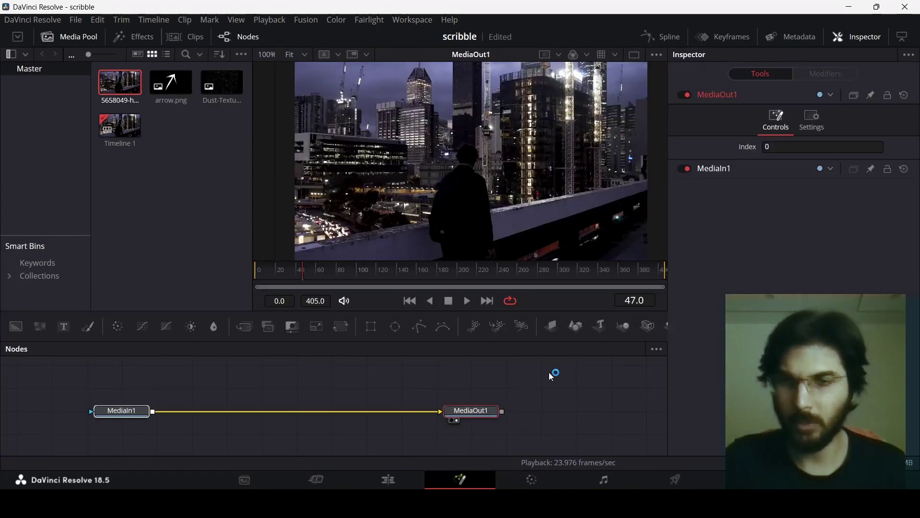
click(106, 413)
drag(472, 414, 578, 414)
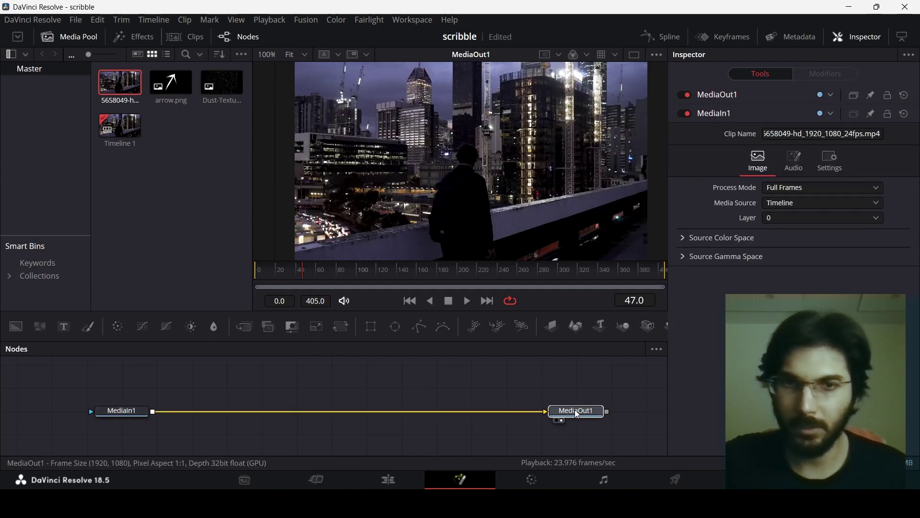
drag(113, 415, 78, 415)
drag(67, 377, 562, 422)
click(562, 420)
- Add a Background node above the connection line and check that its color is solid white at 1.0 per channel
drag(20, 330, 168, 411)
click(767, 217)
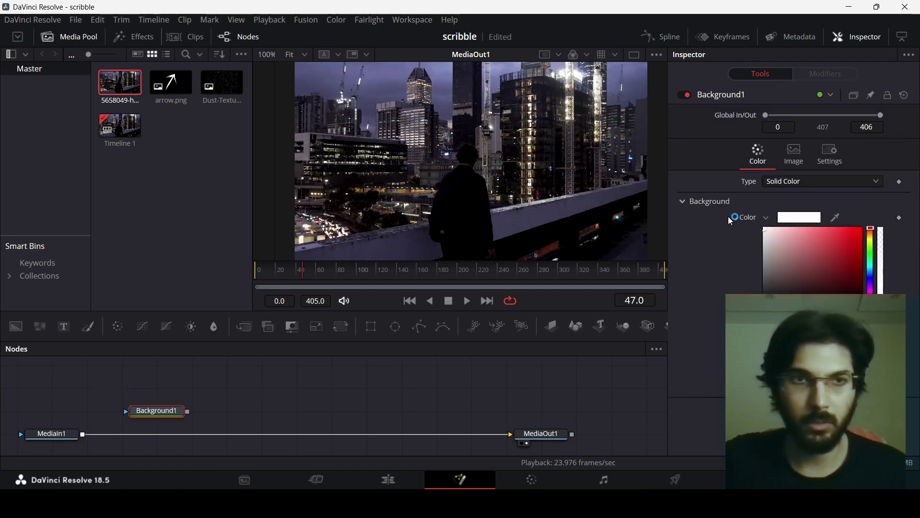
click(766, 218)
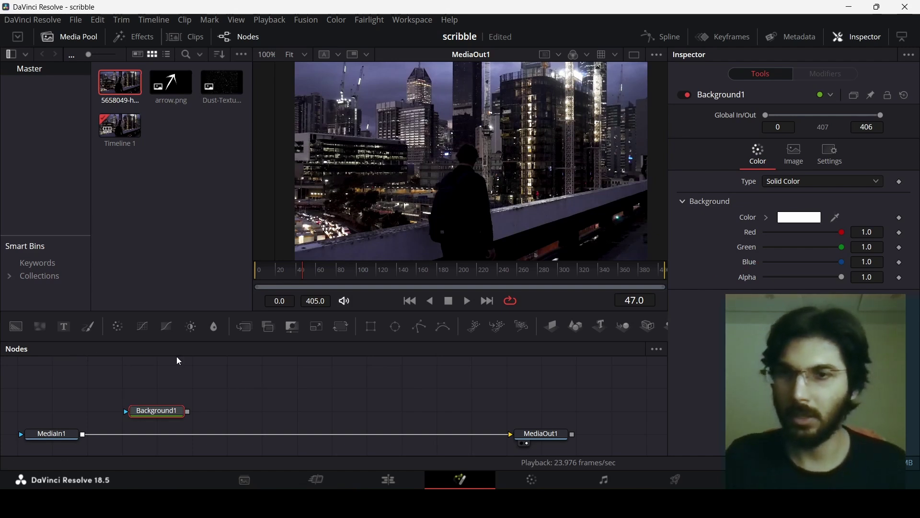
- Add a Polygon mask node beside Background1 and remove its automatic shape animation with Remove Polygon1Polyline
drag(418, 327, 109, 383)
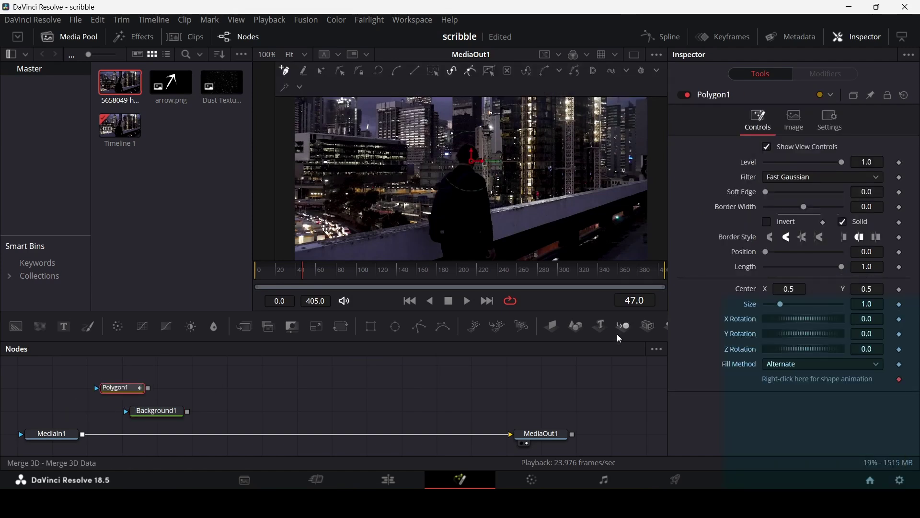
right_click(774, 378)
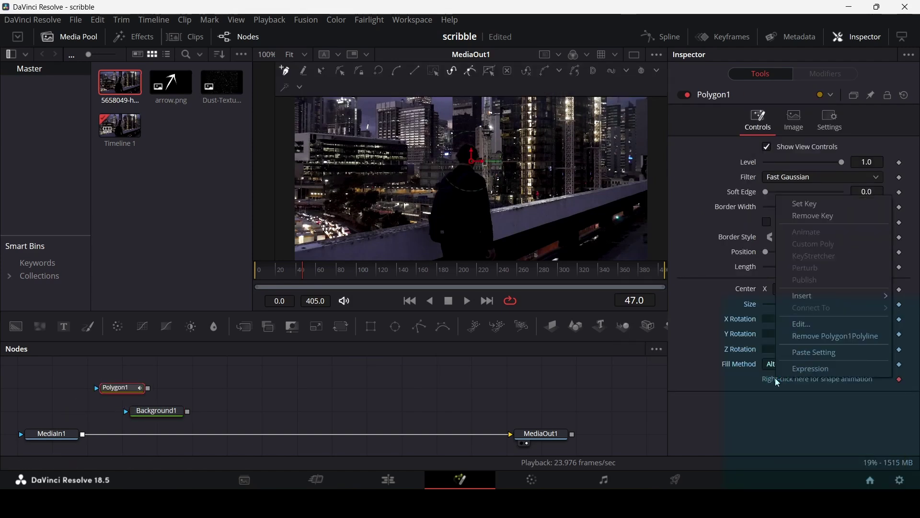
click(809, 335)
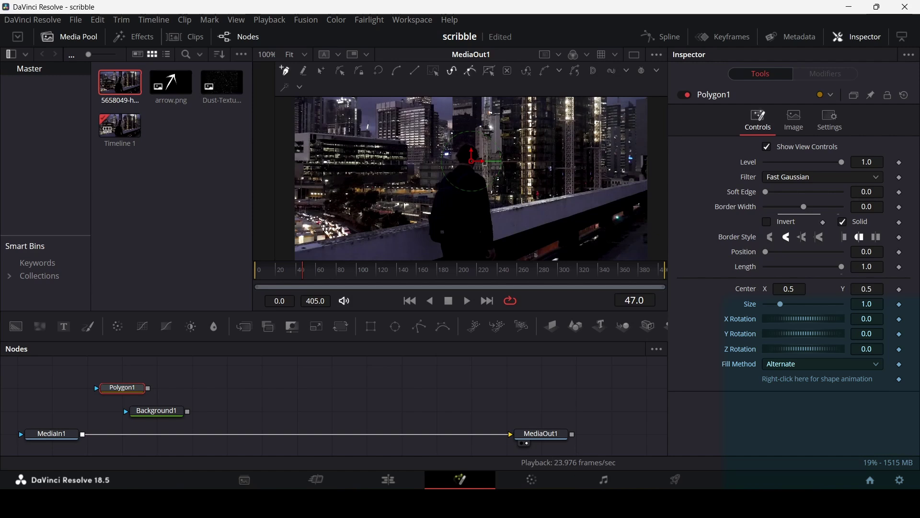
- Connect Polygon1 as Background1's mask, merge Background1 over MediaIn1, and move both upper nodes away from the merge
drag(148, 388, 93, 410)
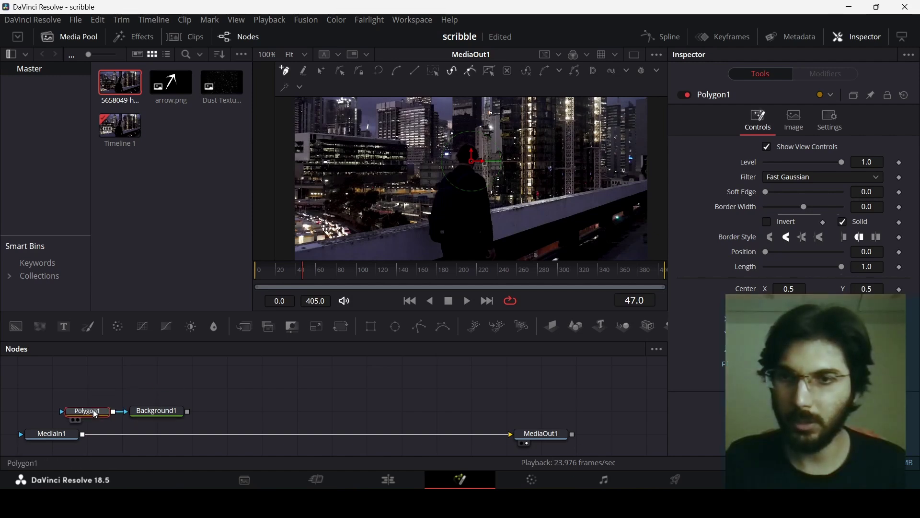
drag(189, 411, 158, 431)
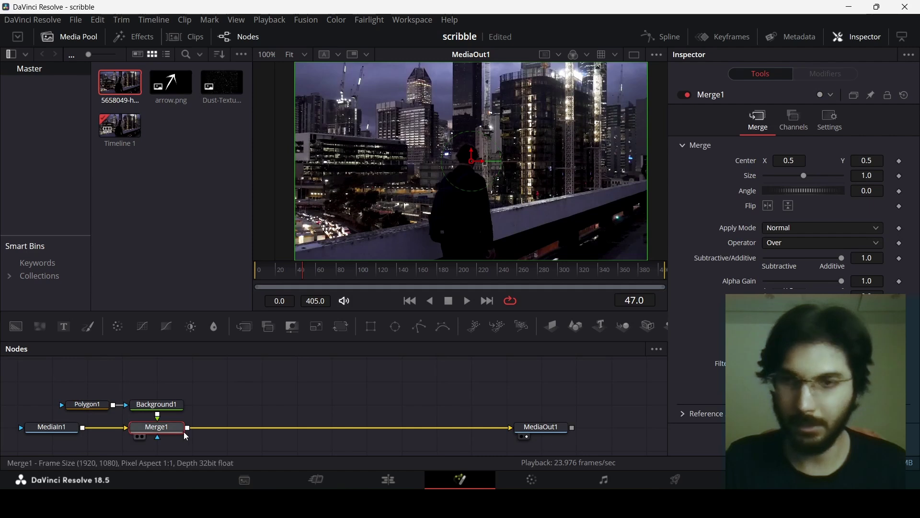
drag(65, 379, 156, 382)
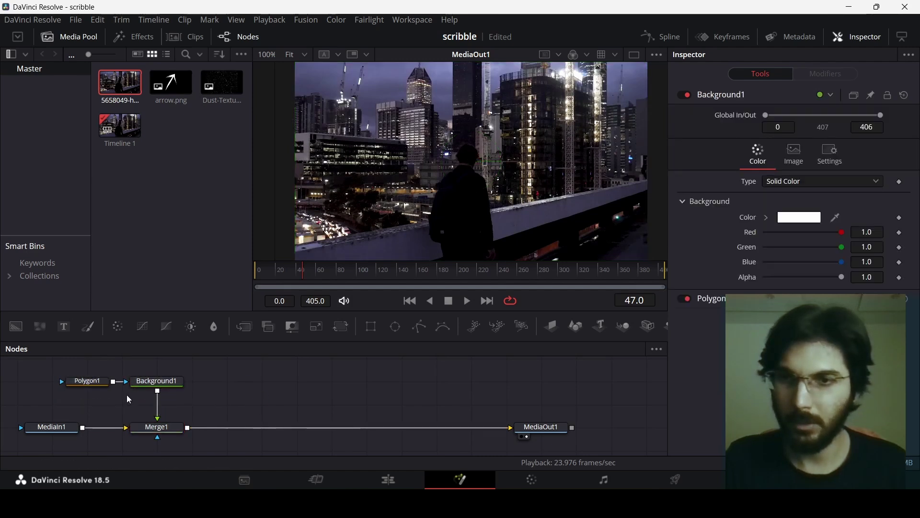
- Draw an open, looping scribble path around the man's head with Polygon1, and shift its starting point slightly outward
click(87, 381)
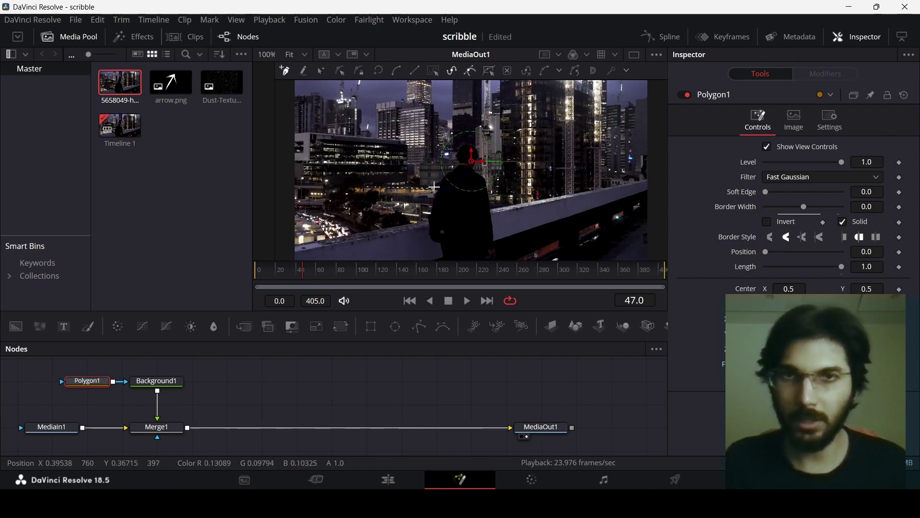
click(517, 155)
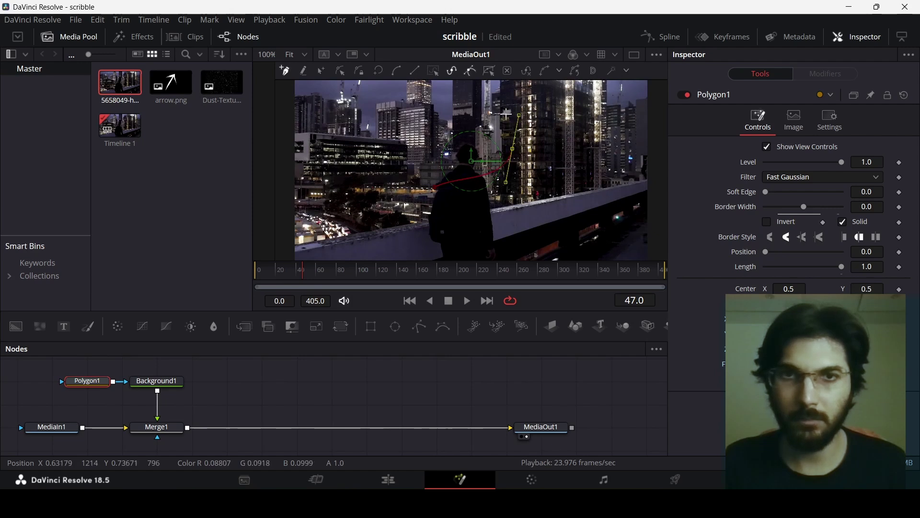
drag(425, 114, 394, 140)
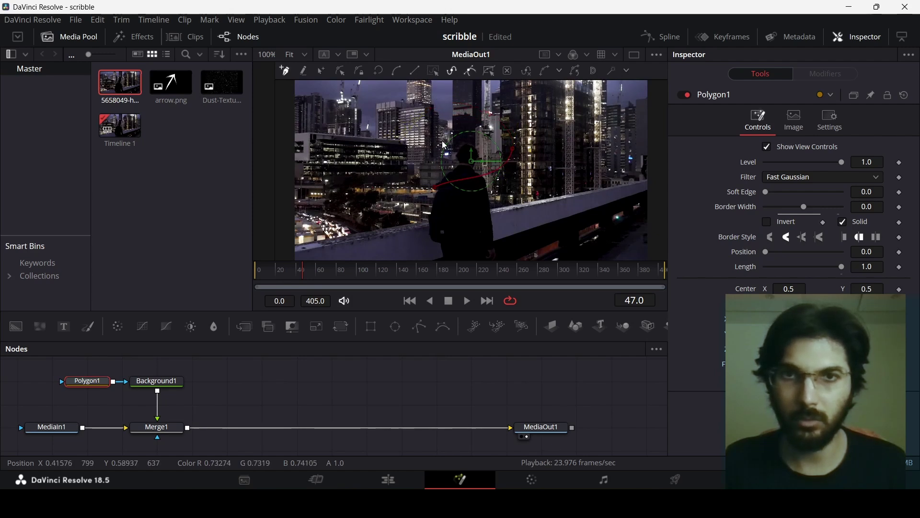
drag(462, 210, 484, 217)
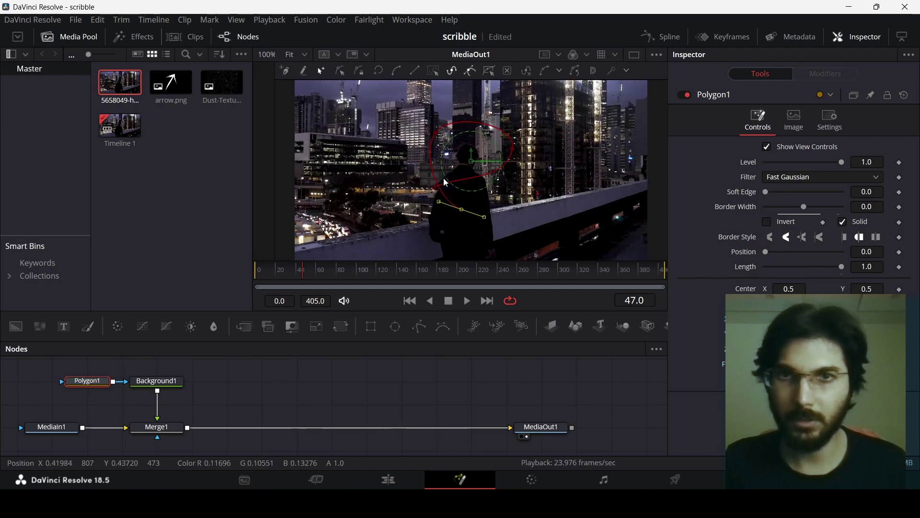
click(432, 187)
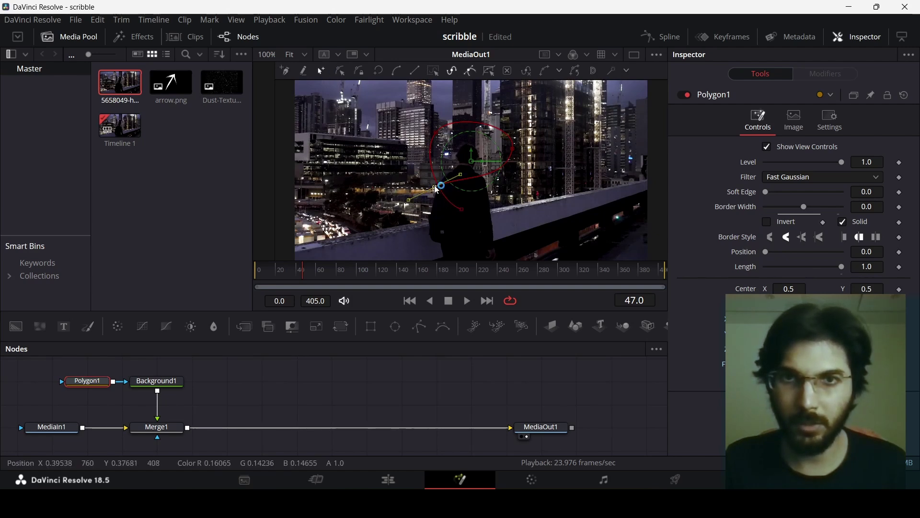
drag(434, 186, 420, 189)
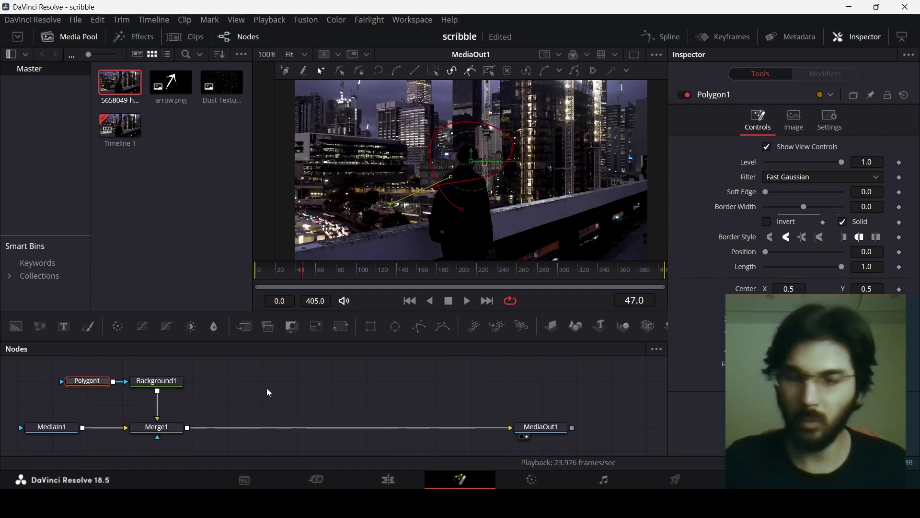
- Set Polygon1's border width to 0.003 with the first cap style and turn off Solid
click(869, 208)
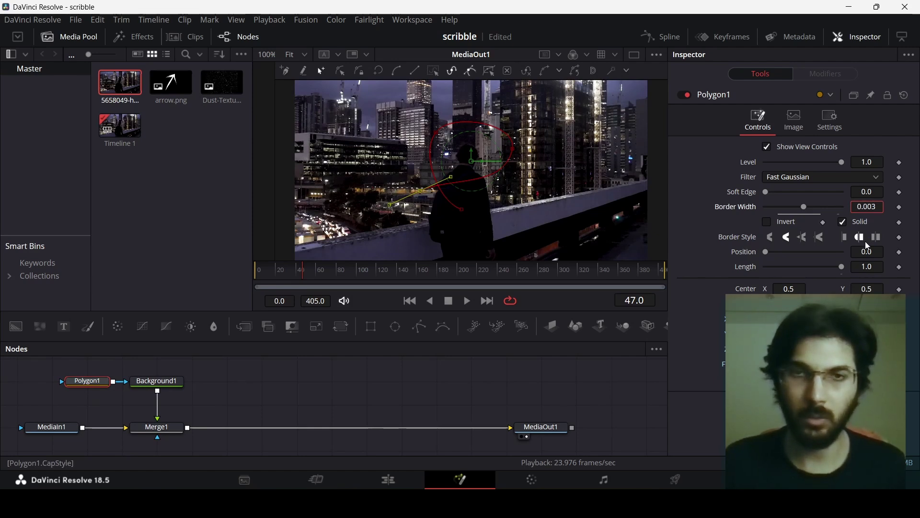
text(03)
click(868, 247)
click(428, 384)
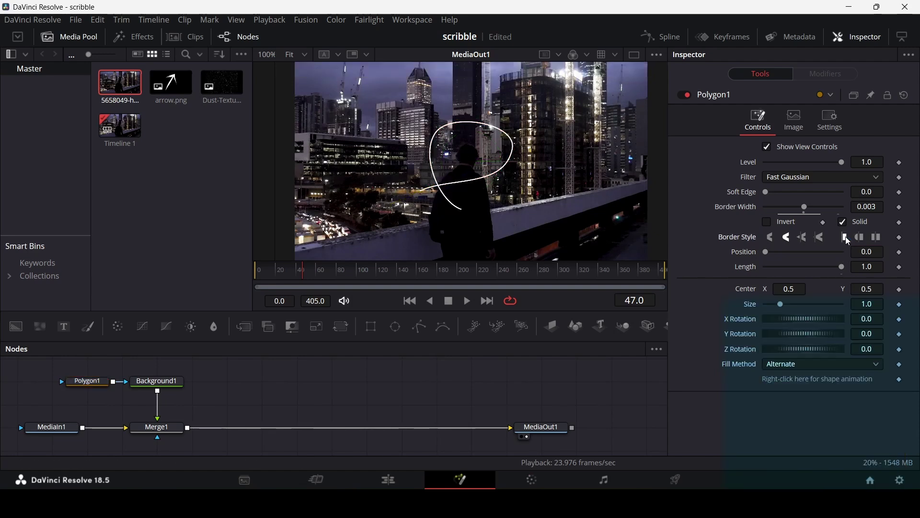
click(845, 224)
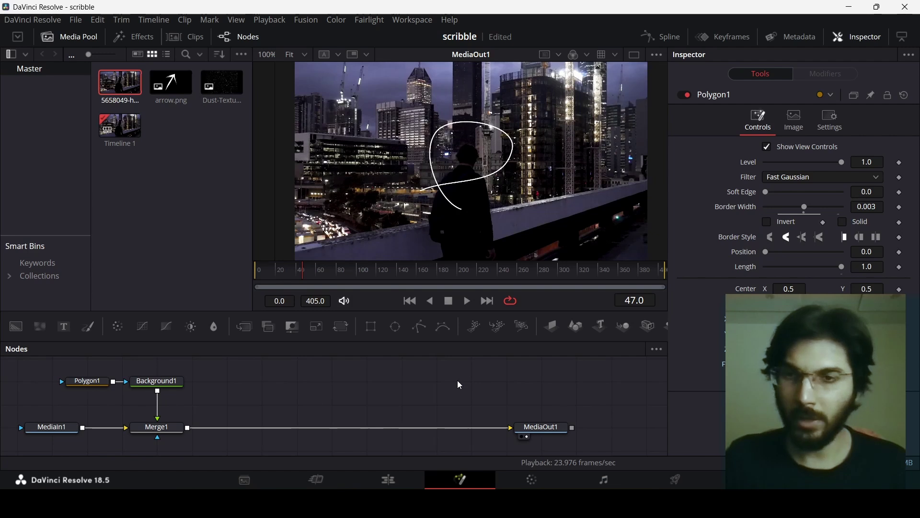
- Insert a Displace node between Background1 and Merge1
click(157, 382)
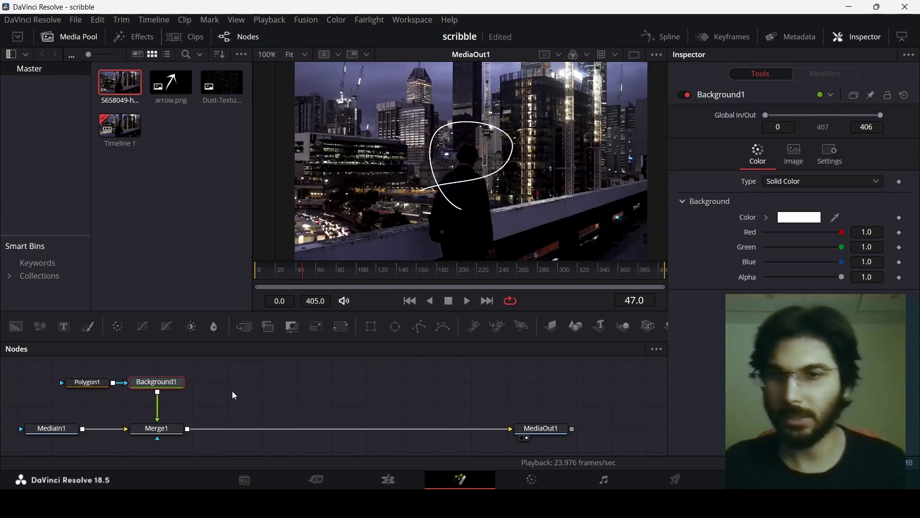
key(shift+space)
text(soft)
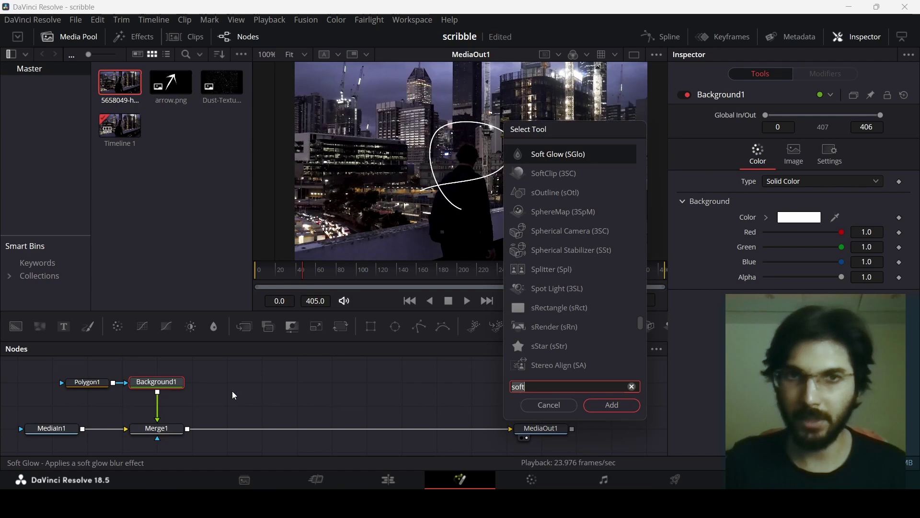
key(BackSpace)
key(BackSpace)
key(BackSpace)
key(BackSpace)
text(displ)
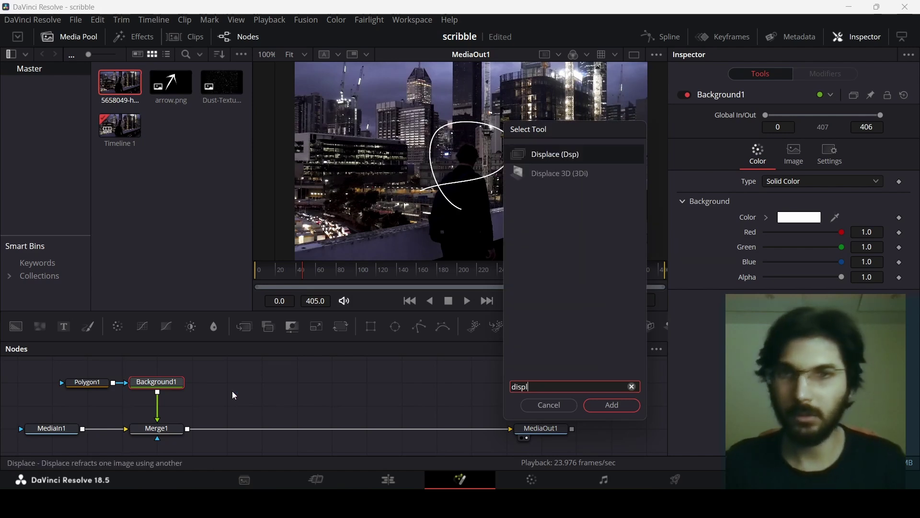
key(Return)
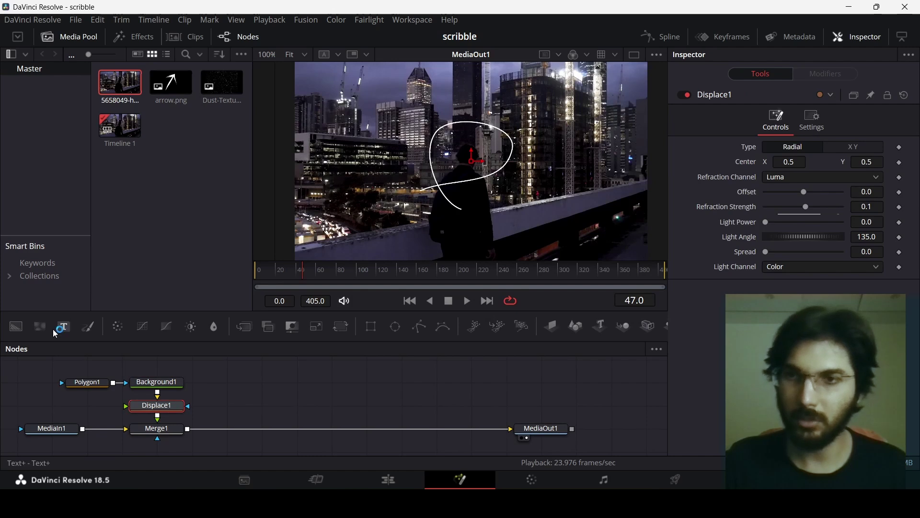
- Add a FastNoise node connected to Displace1's displacement input, and inspect the distorted scribble line up close
mouse_move(41, 330)
mouse_down()
mouse_move(228, 413)
mouse_move(163, 407)
mouse_up()
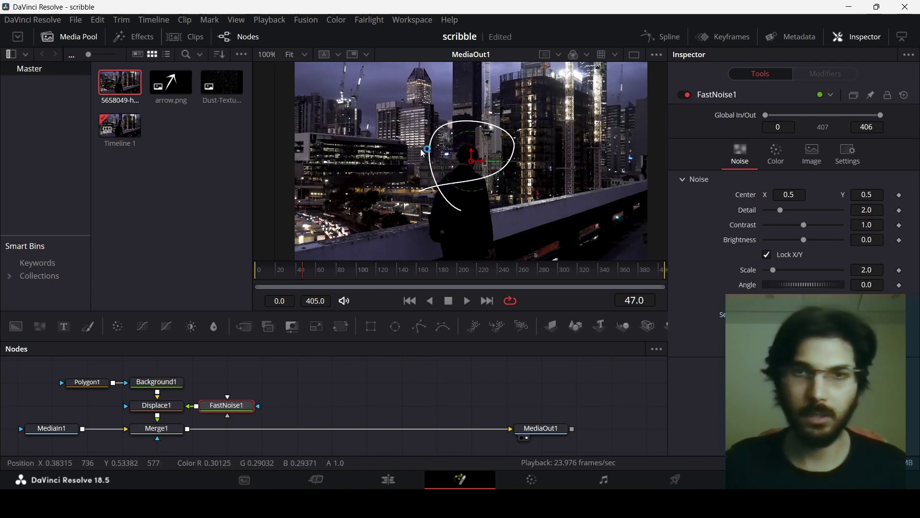
scroll(472, 180, up, 3)
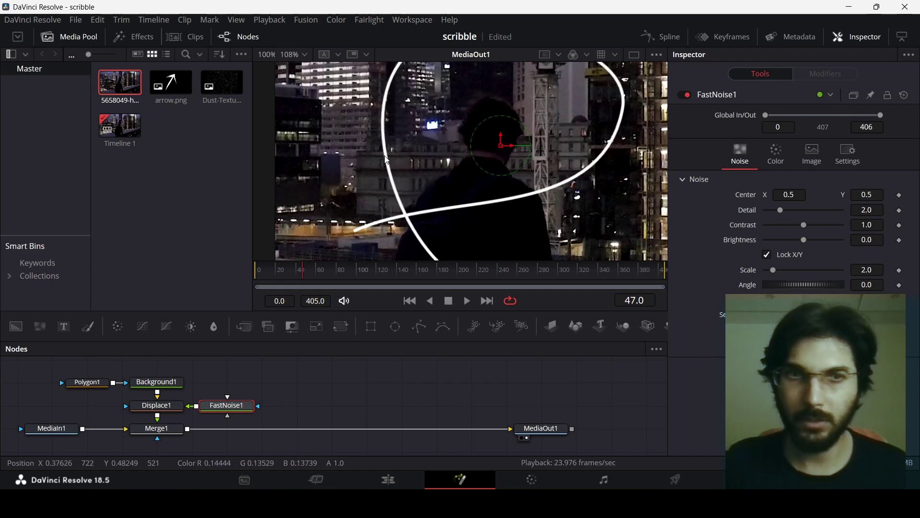
scroll(414, 168, down, 2)
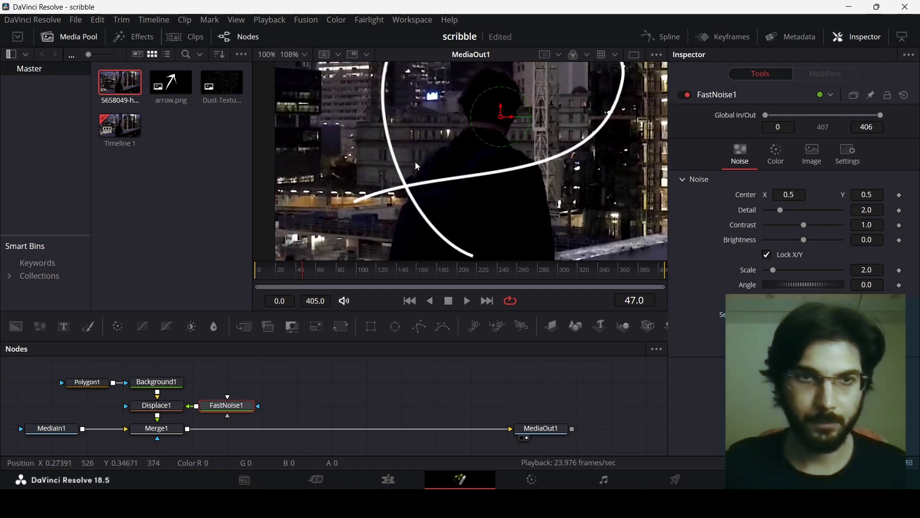
- Set FastNoise1's Detail to 10 and its Contrast to 5 for a rougher scribble line
scroll(409, 153, up, 5)
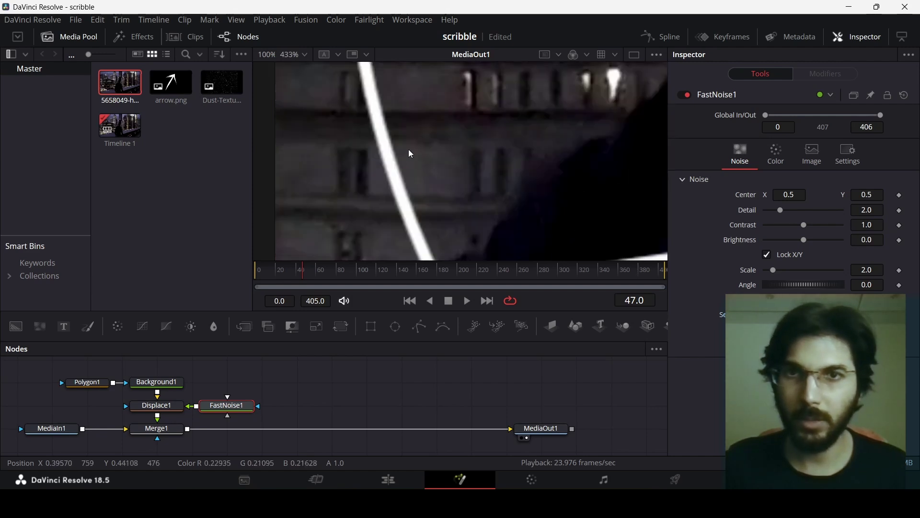
scroll(405, 144, down, 2)
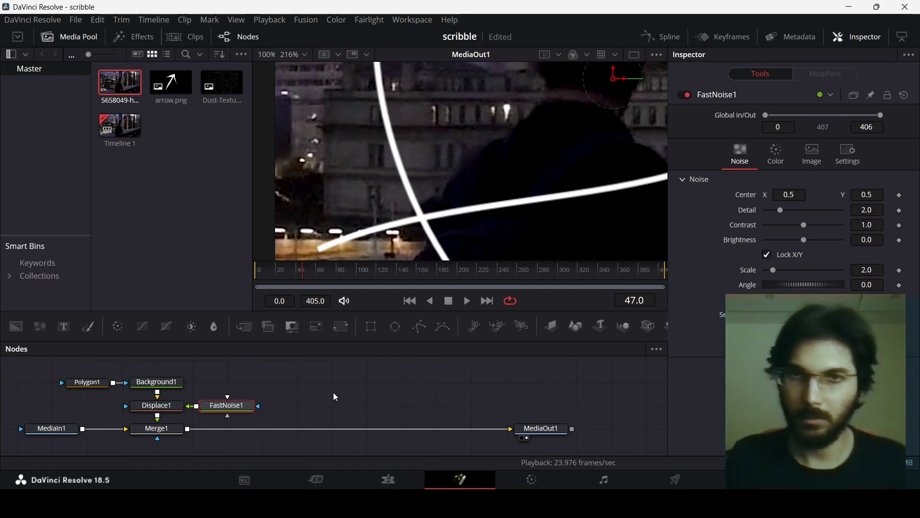
drag(783, 212, 798, 212)
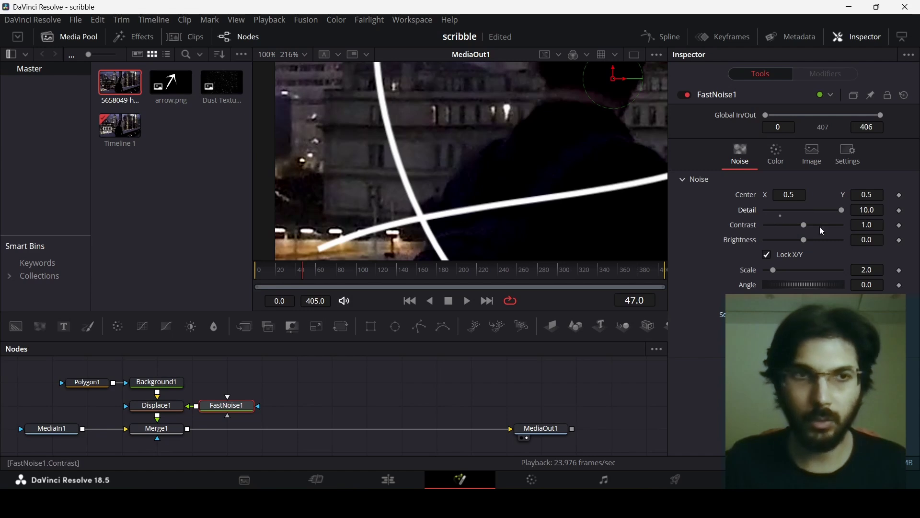
drag(809, 228, 884, 236)
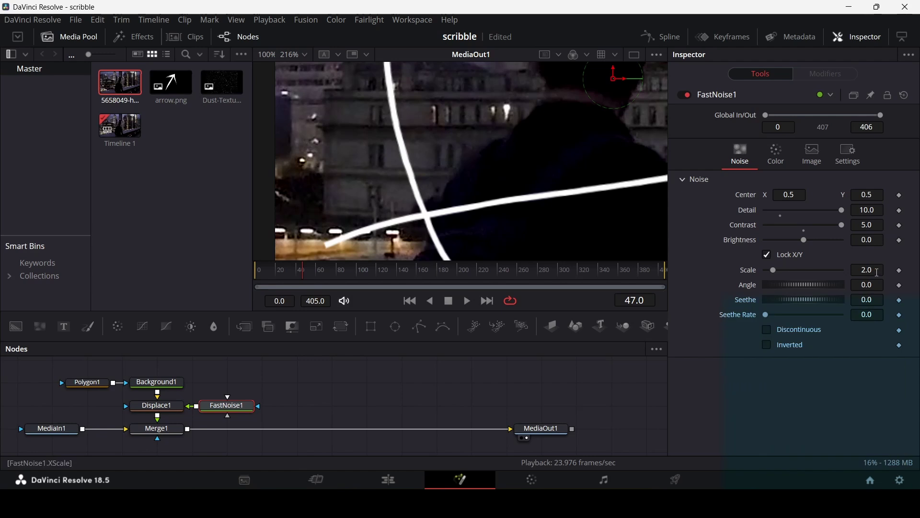
- Try higher Scale values on FastNoise1, and restore the scale to 2.0
drag(774, 271, 804, 276)
drag(799, 277, 778, 279)
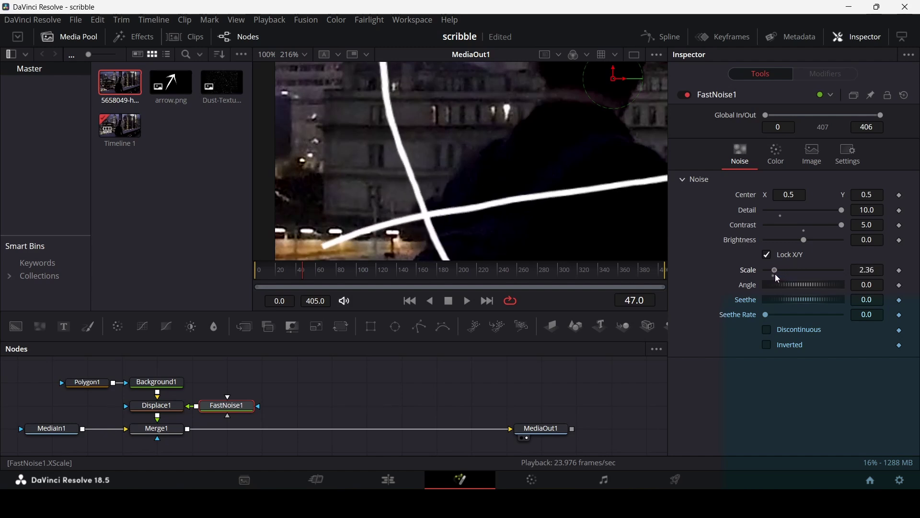
click(877, 270)
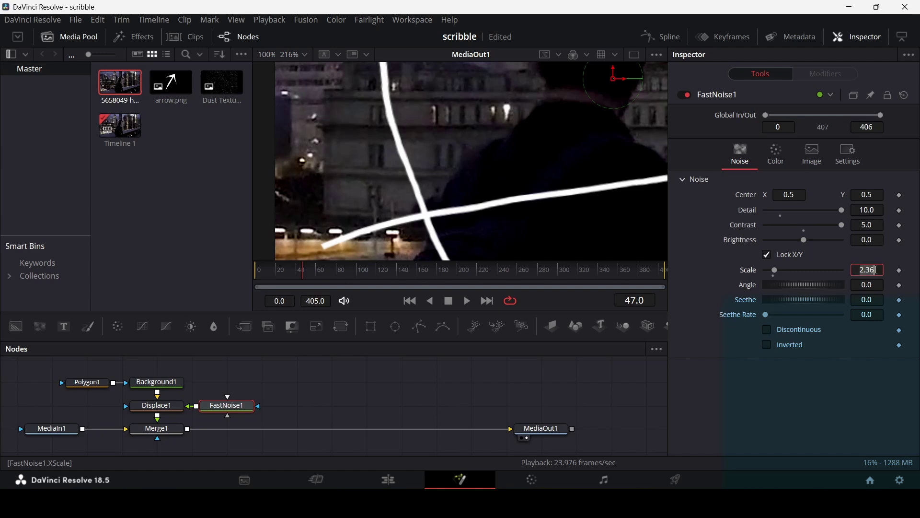
text(2)
key(Tab)
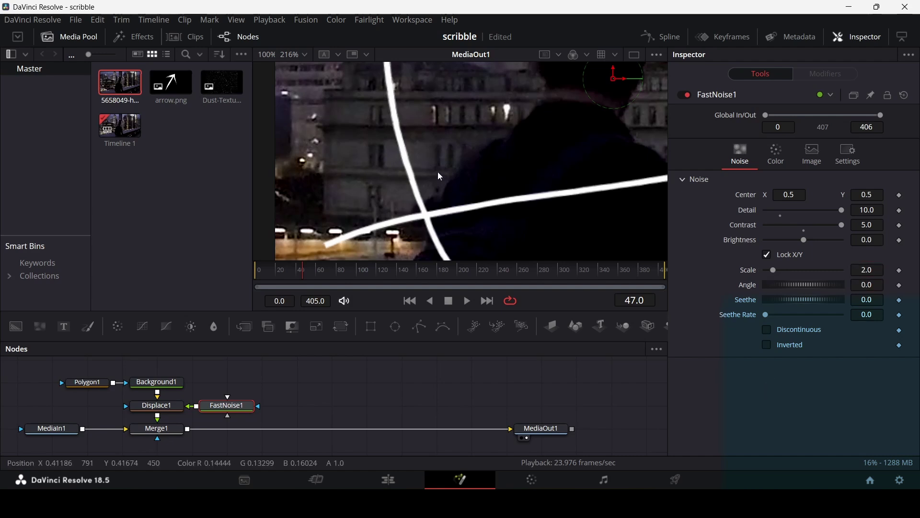
- Set FastNoise1's Seethe Rate to 1.0 and play the clip from the start to check the line's wobble
scroll(441, 164, down, 3)
scroll(441, 164, down, 4)
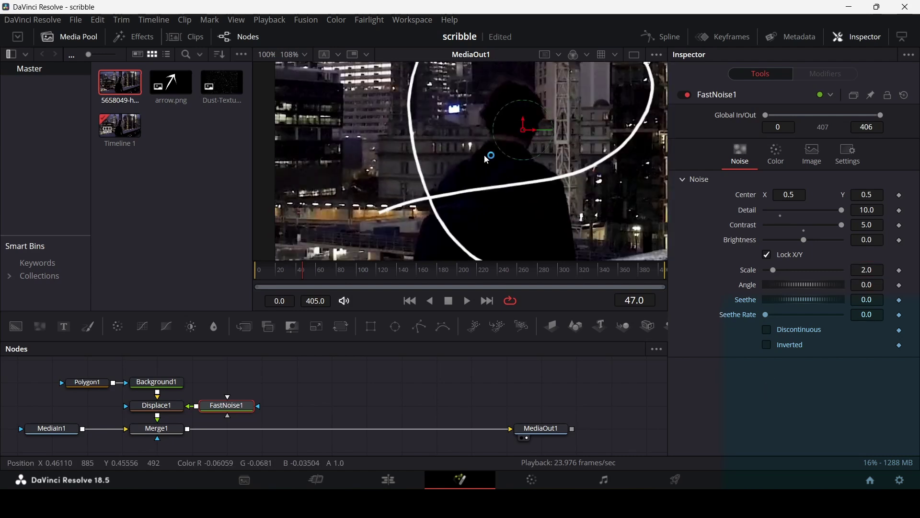
scroll(491, 143, down, 1)
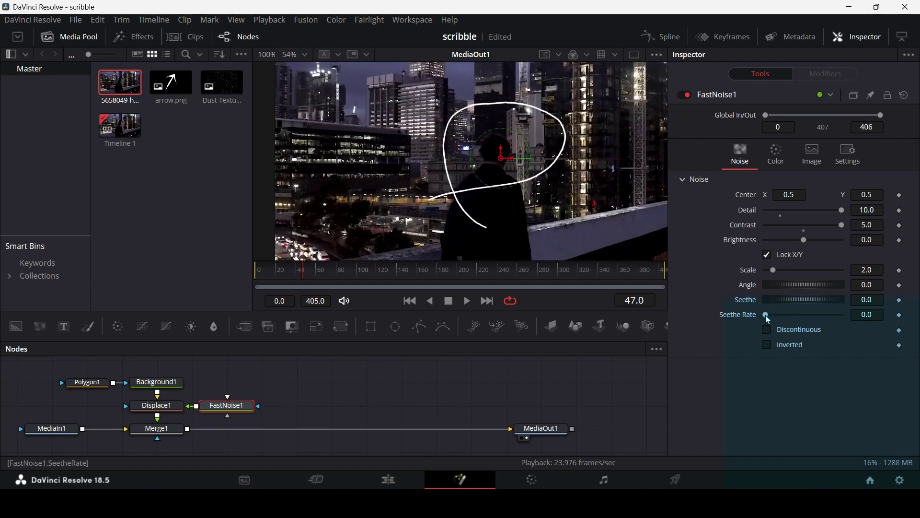
drag(769, 318, 853, 315)
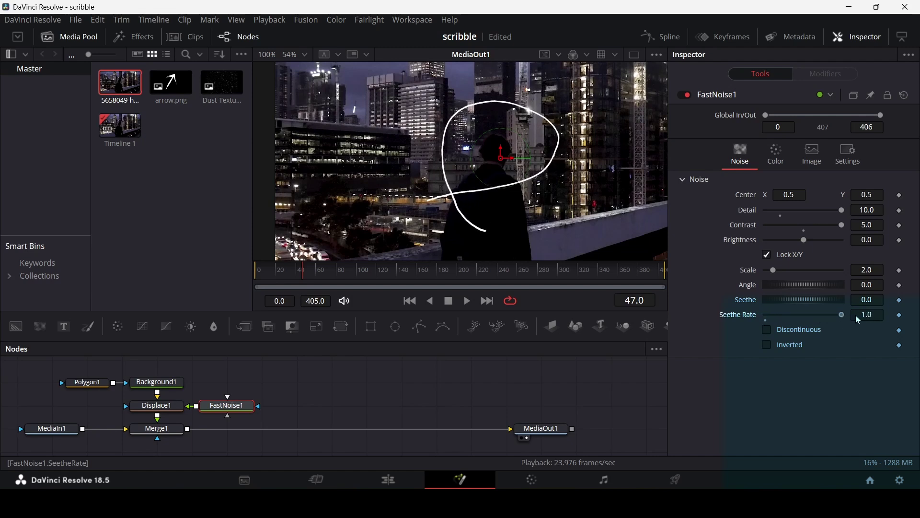
click(263, 270)
click(363, 383)
key(space)
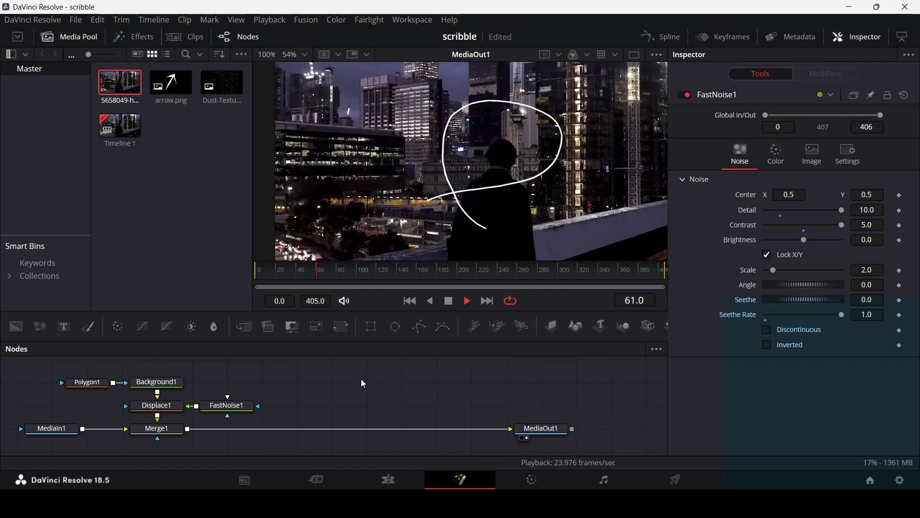
key(space)
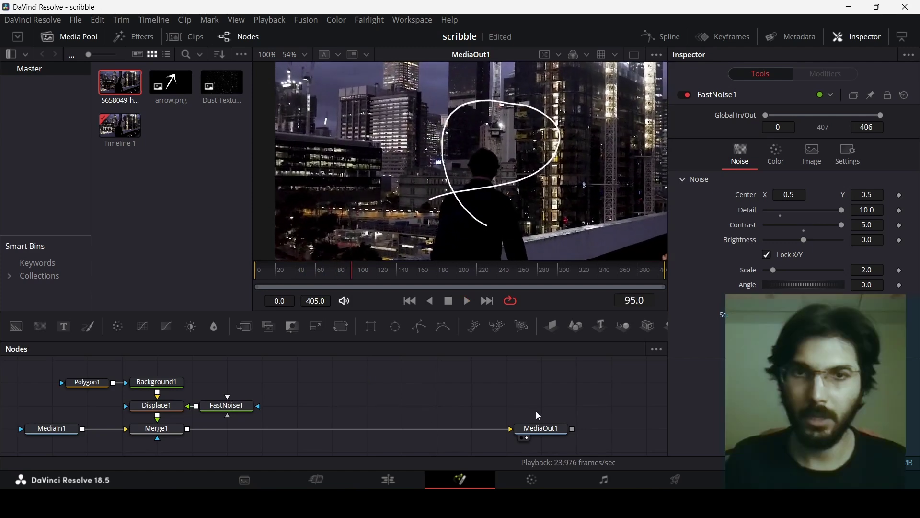
drag(259, 272, 248, 275)
key(space)
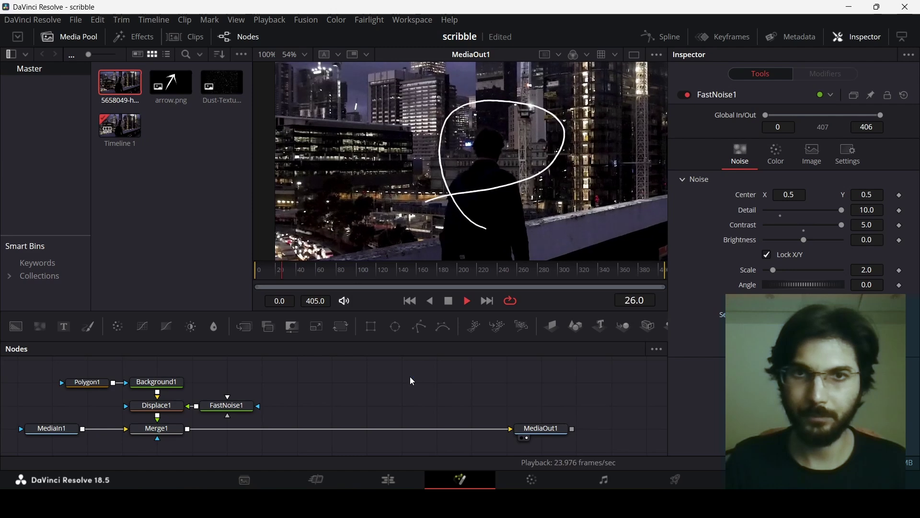
key(space)
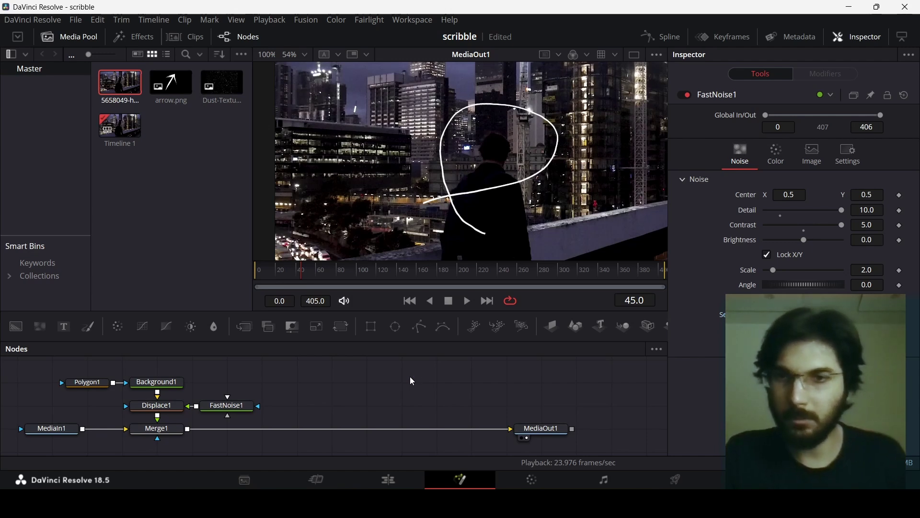
- Line up Displace1 and FastNoise1 in one row after Background1 in the node graph
drag(226, 406, 330, 406)
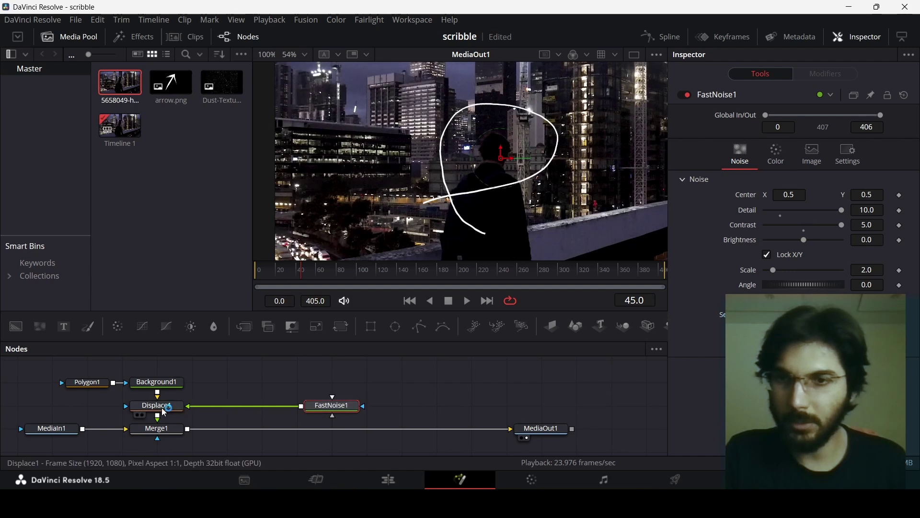
drag(158, 410, 228, 389)
drag(332, 406, 297, 382)
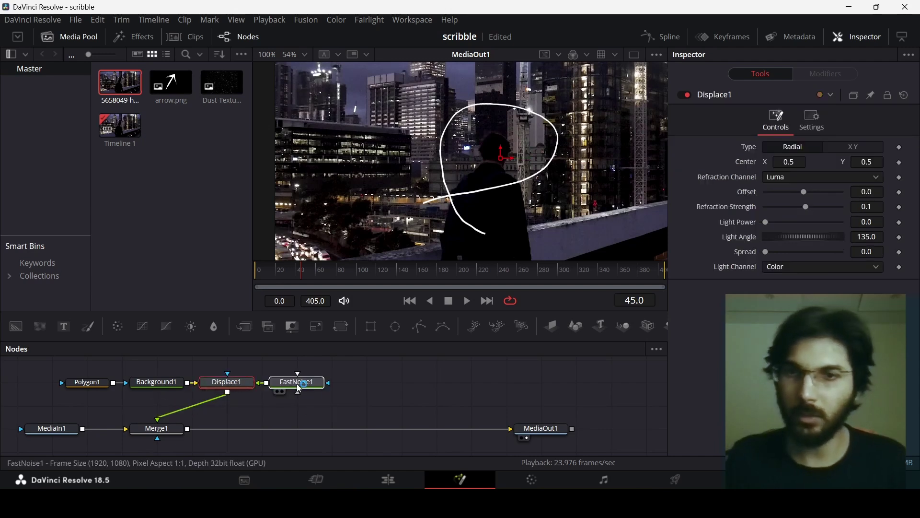
- Insert a SoftGlow node between Displace1 and Merge1
click(239, 383)
key(shift+space)
text(displ)
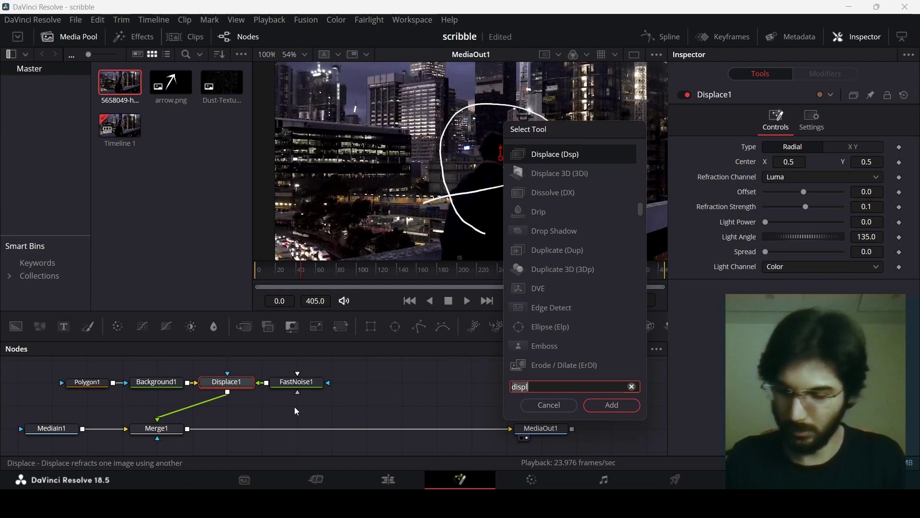
key(BackSpace)
key(BackSpace)
key(BackSpace)
key(BackSpace)
key(BackSpace)
text(soft)
key(Return)
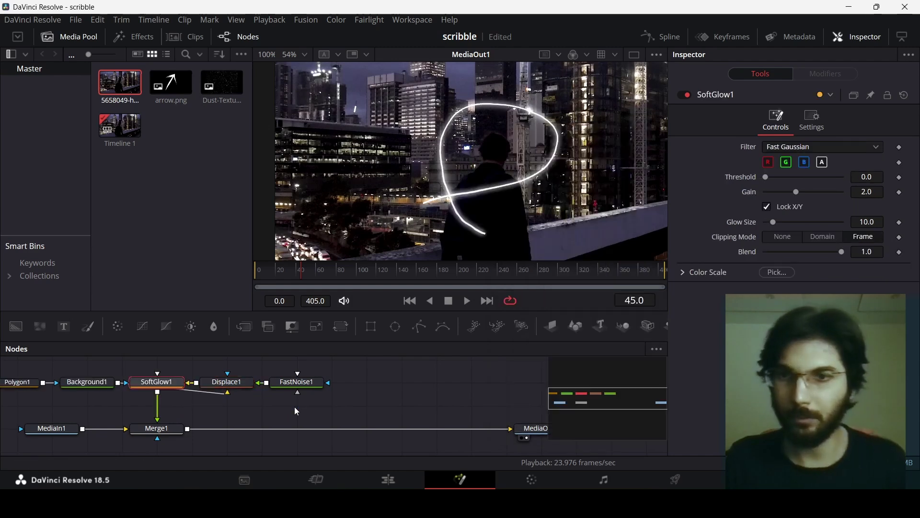
- Arrange SoftGlow1 above Merge1, Displace1 directly above SoftGlow1, and FastNoise1 beside Displace1
drag(169, 385, 169, 407)
drag(229, 385, 158, 385)
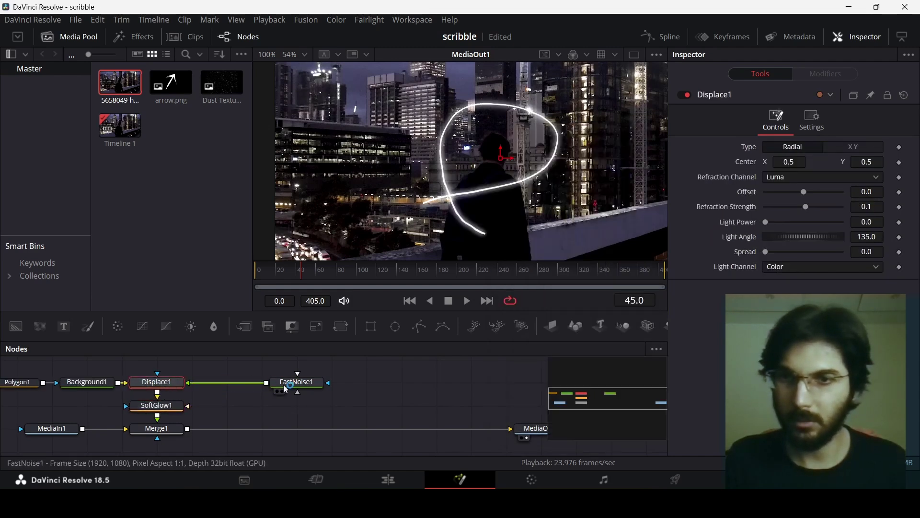
drag(286, 389, 216, 389)
click(315, 397)
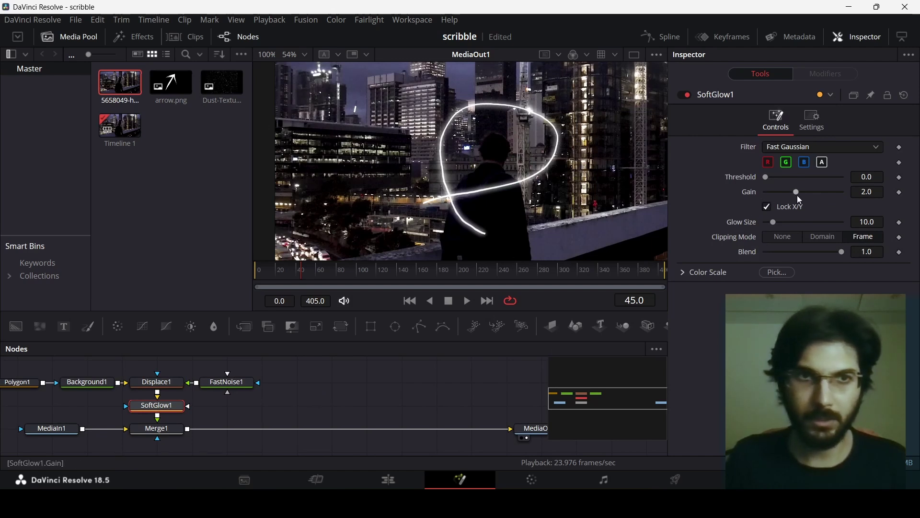
- Test lower Gain values on SoftGlow1, settle on a Gain of 1.85, and save the project
drag(798, 194, 781, 192)
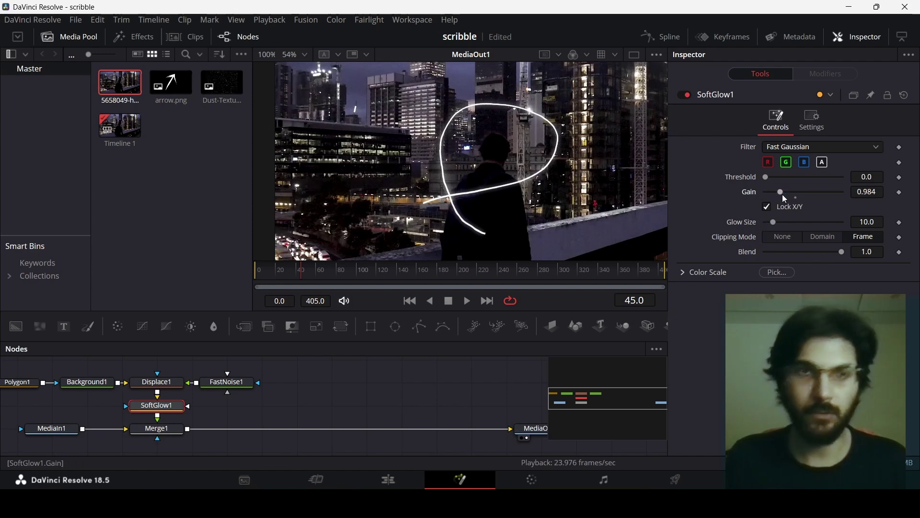
mouse_move(782, 195)
mouse_down()
mouse_move(836, 194)
mouse_move(782, 201)
mouse_up()
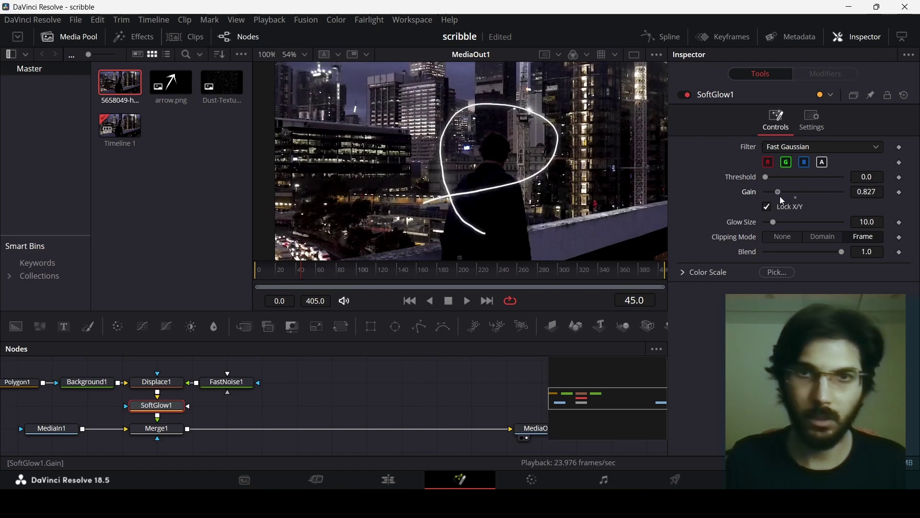
drag(287, 271, 255, 271)
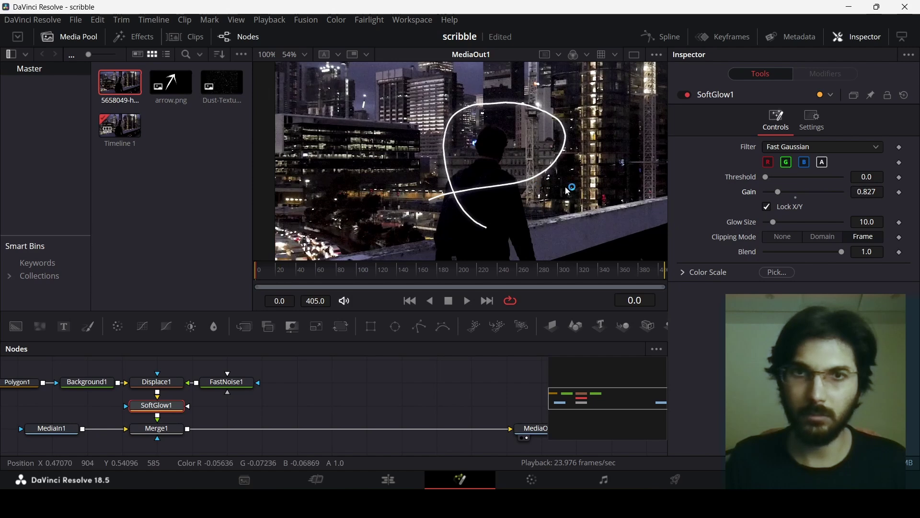
drag(777, 192, 795, 196)
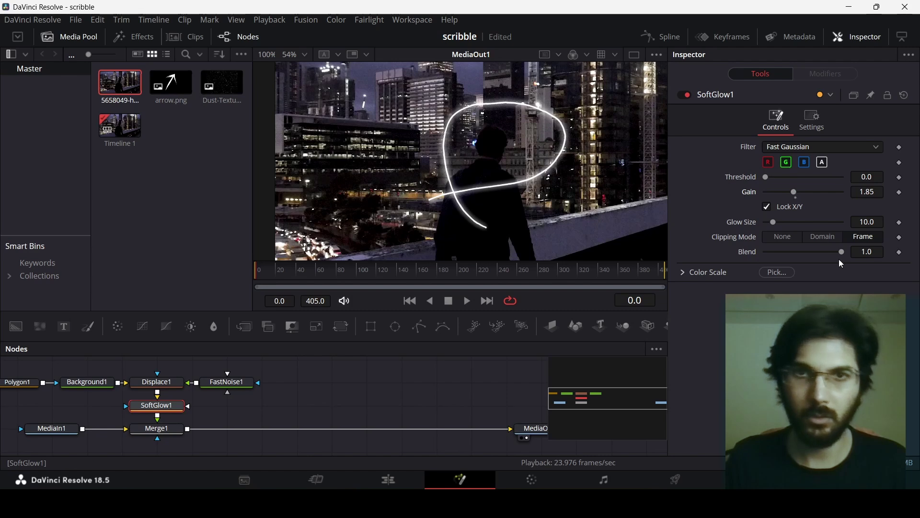
click(347, 389)
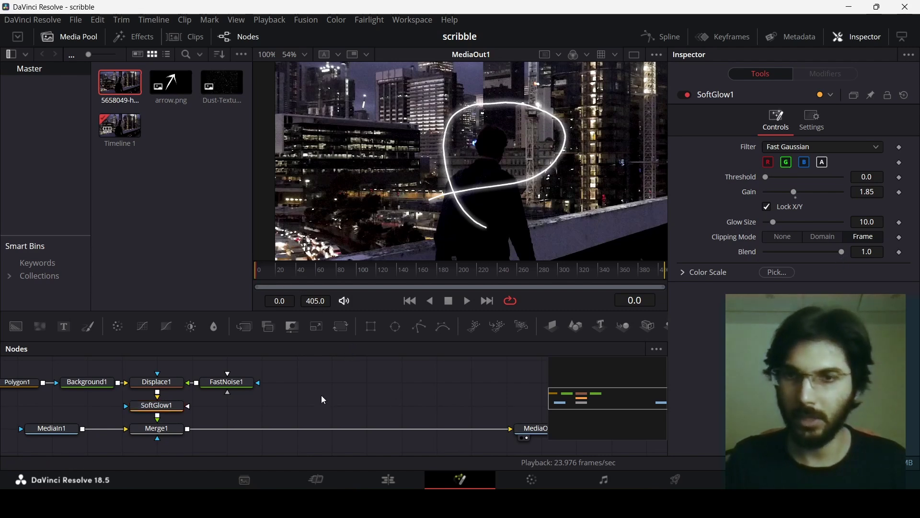
- Keyframe Polygon1's Length at 1.0 on frame 41 and 0.0 on frame 0, and play back the write-on animation
drag(321, 395, 430, 396)
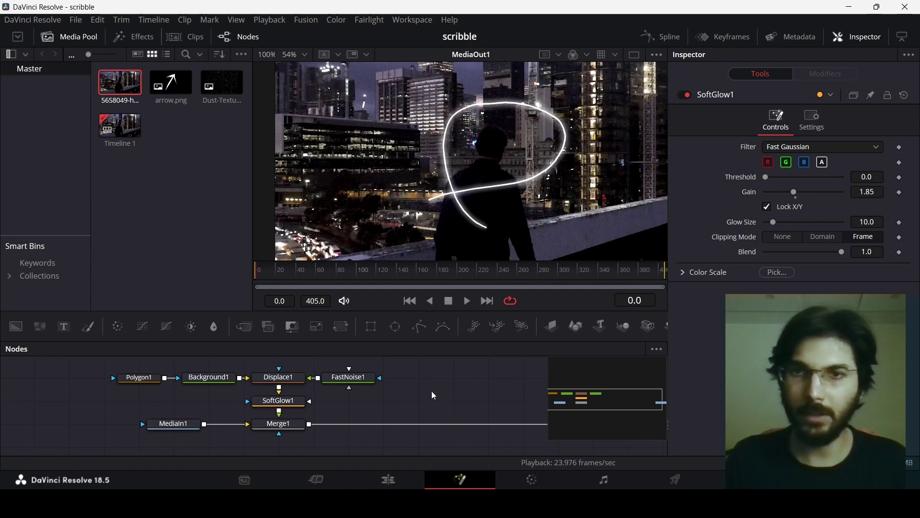
mouse_move(286, 280)
mouse_down()
mouse_move(277, 284)
mouse_move(296, 282)
mouse_up()
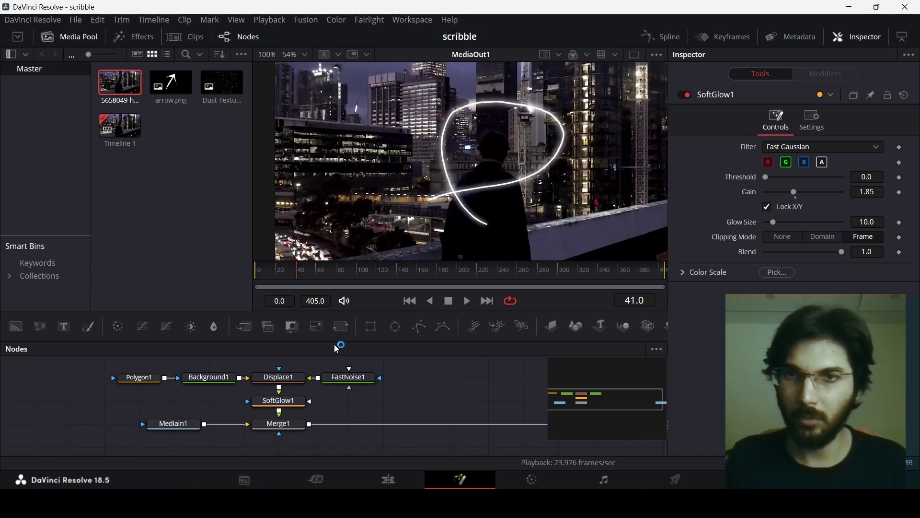
click(141, 378)
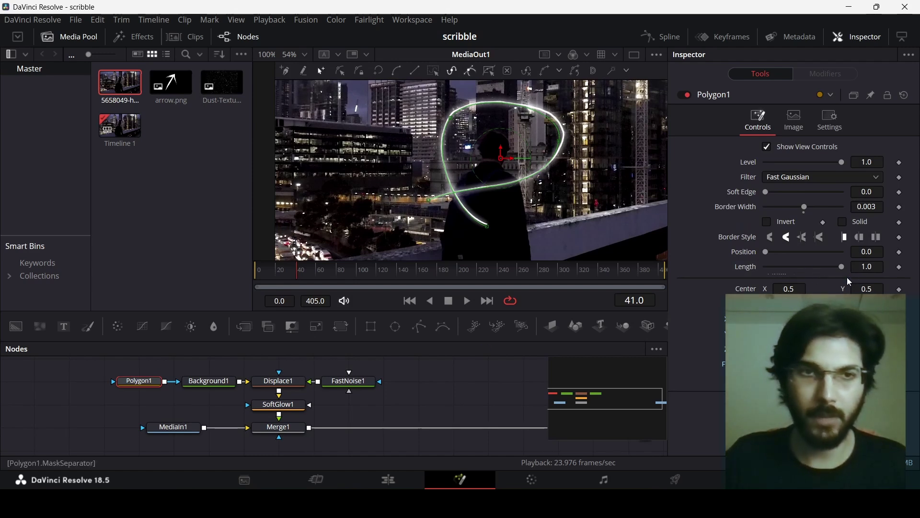
click(900, 270)
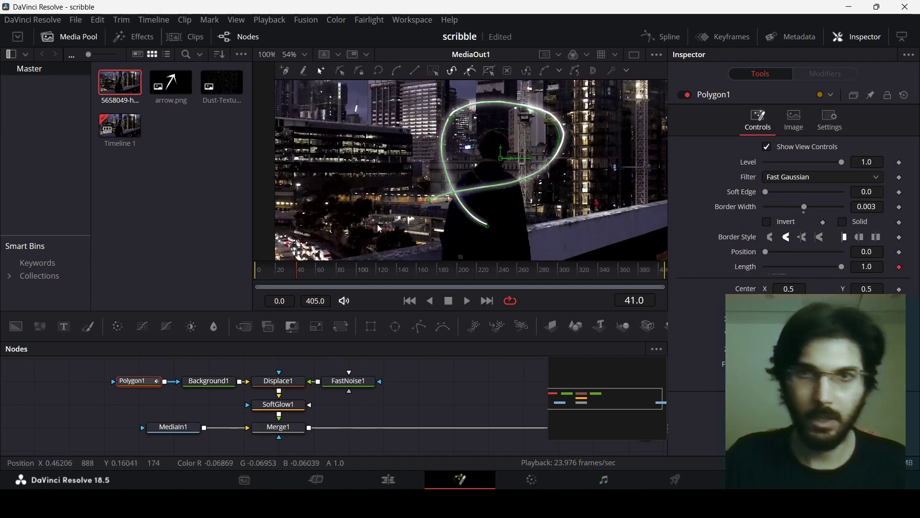
key(Home)
drag(844, 267, 734, 270)
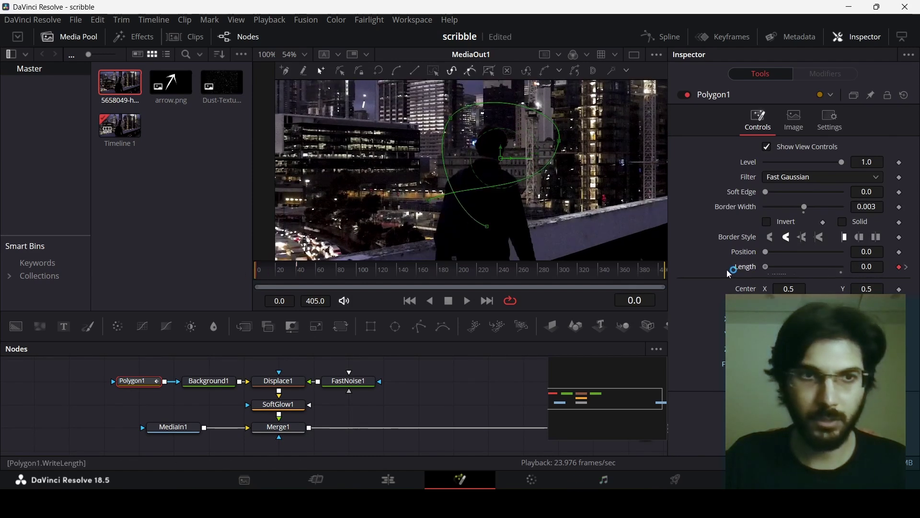
click(412, 382)
key(space)
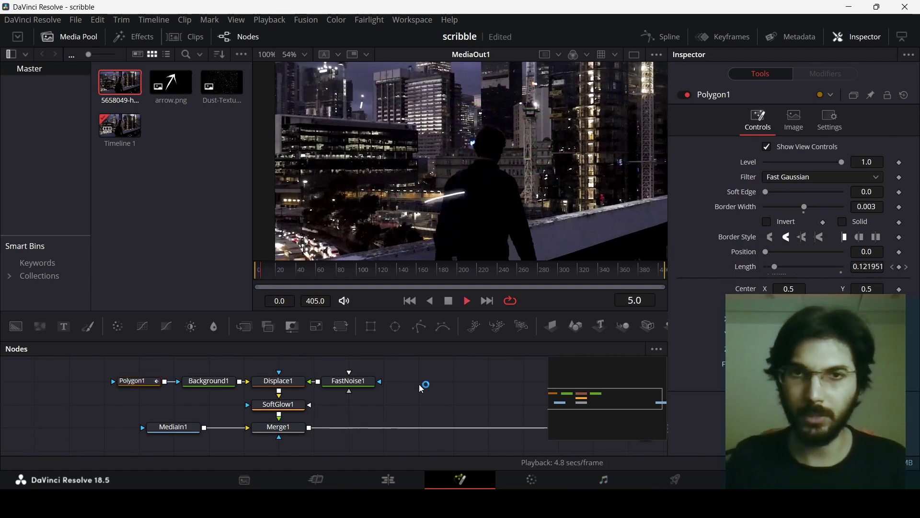
key(space)
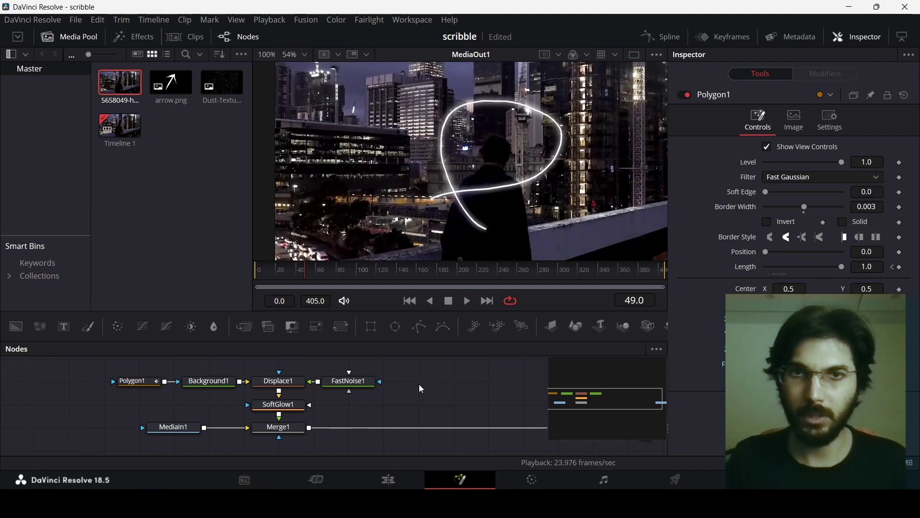
- Smooth Polygon1's Length curve in the Spline editor and pull the end keyframe's handle back to about frame 4
click(655, 41)
click(355, 380)
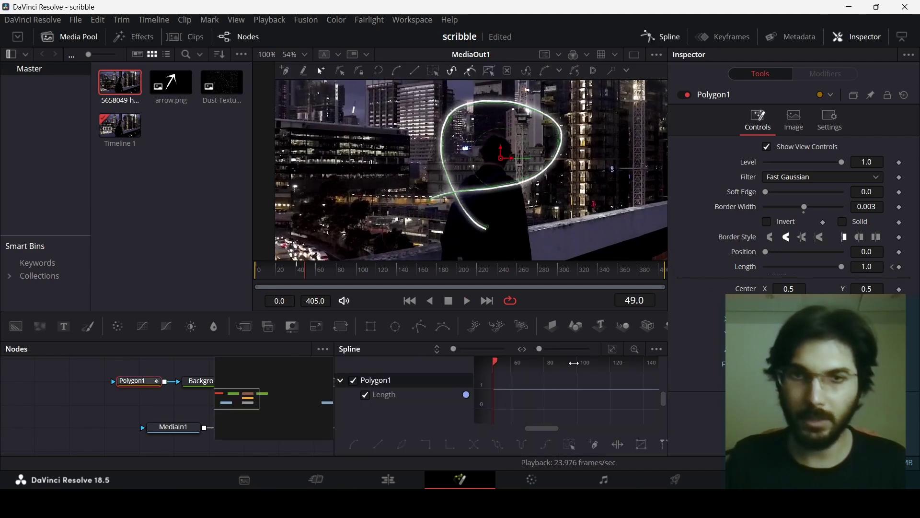
click(612, 349)
drag(483, 377, 483, 403)
drag(560, 405, 639, 366)
key(shift+s)
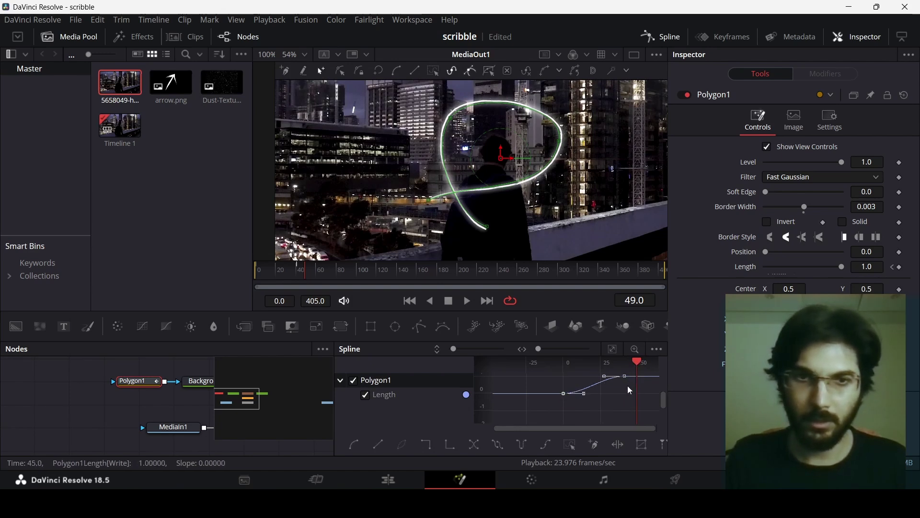
click(625, 377)
drag(615, 382, 571, 378)
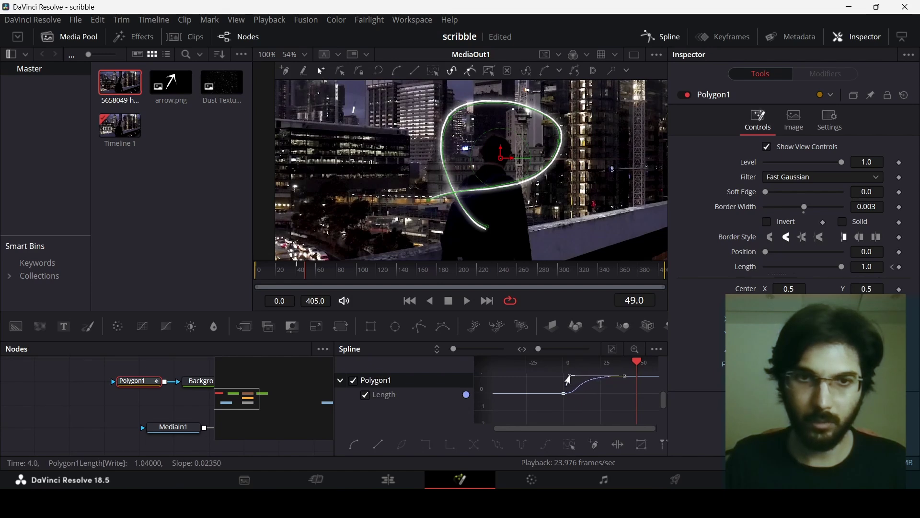
- Play back the eased write-on from frame 0, close the Spline editor, and replay it without the path overlay
drag(271, 274, 249, 279)
key(space)
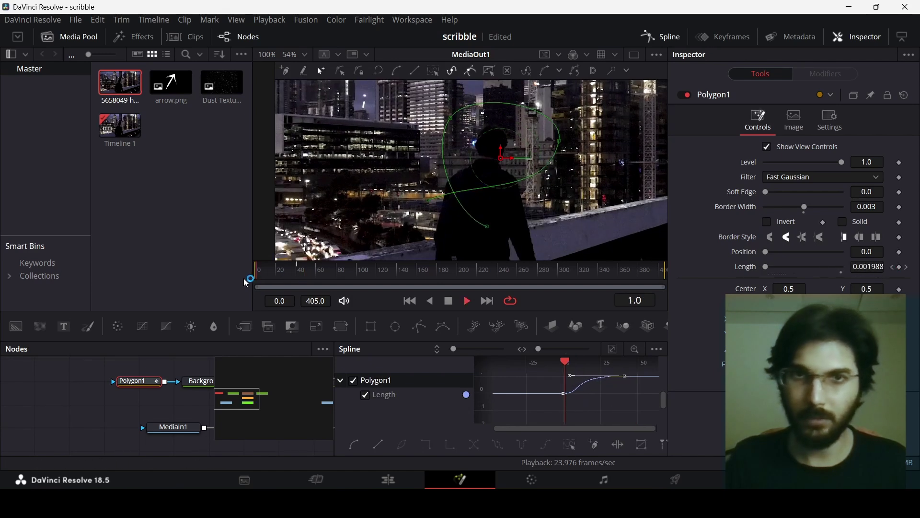
key(space)
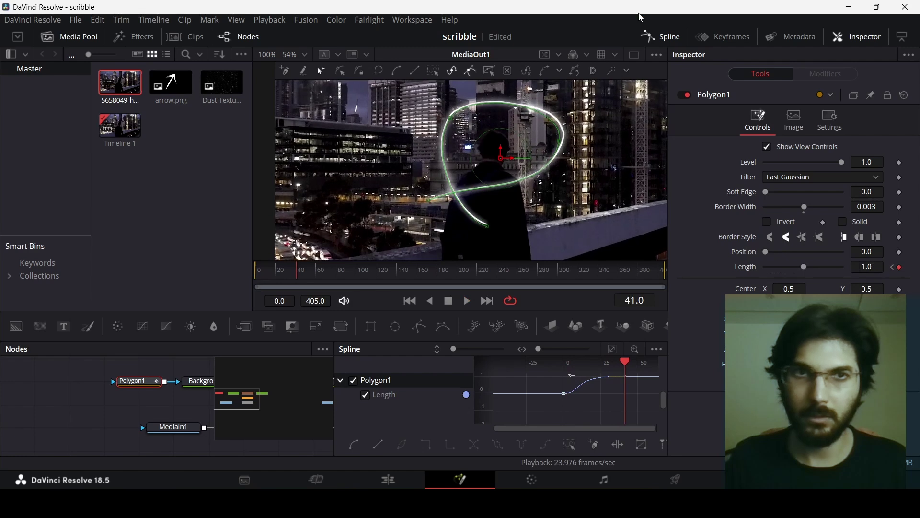
click(656, 36)
click(438, 376)
drag(267, 275, 253, 277)
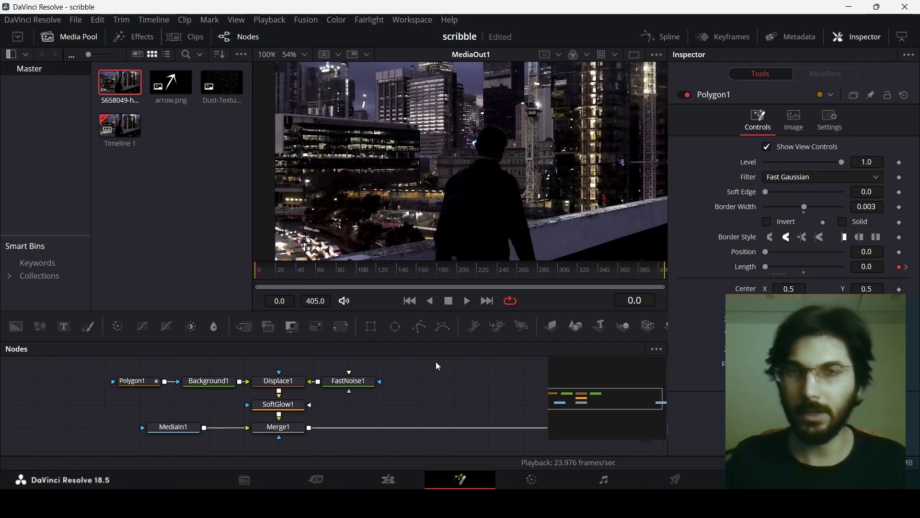
key(space)
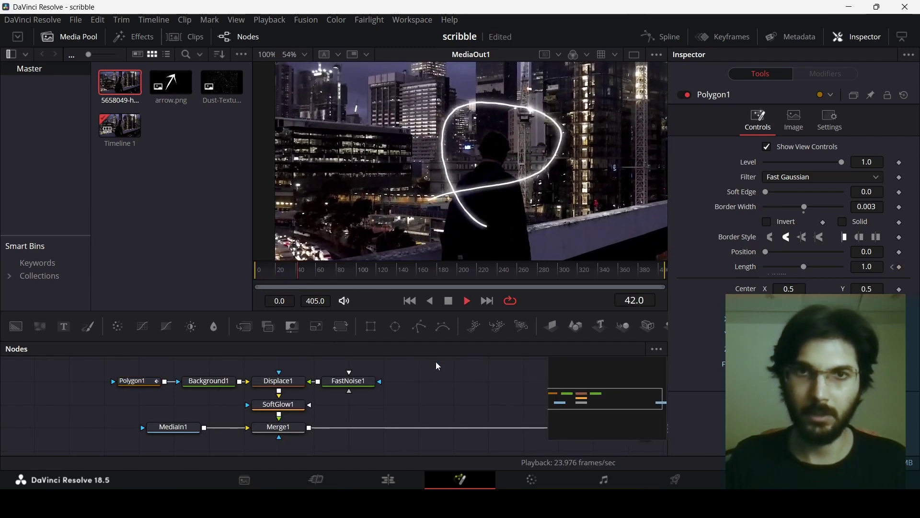
key(space)
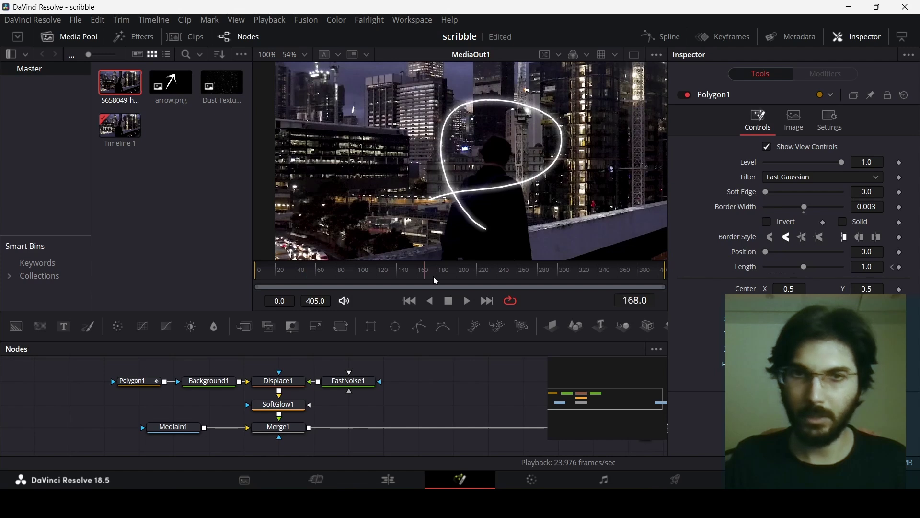
- Keyframe Polygon1's Position at 0.0 on frame 141 and 1.0 on frame 180, and play back the write-off animation
drag(491, 282, 398, 285)
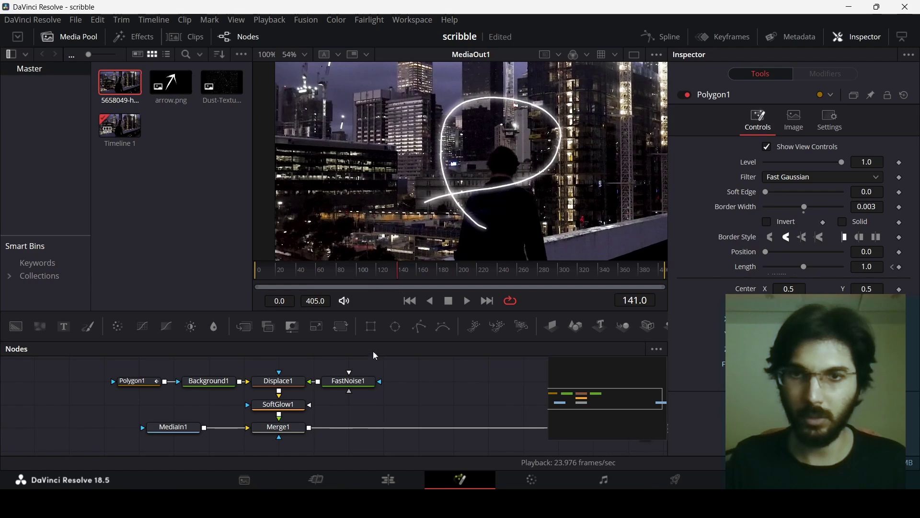
click(134, 381)
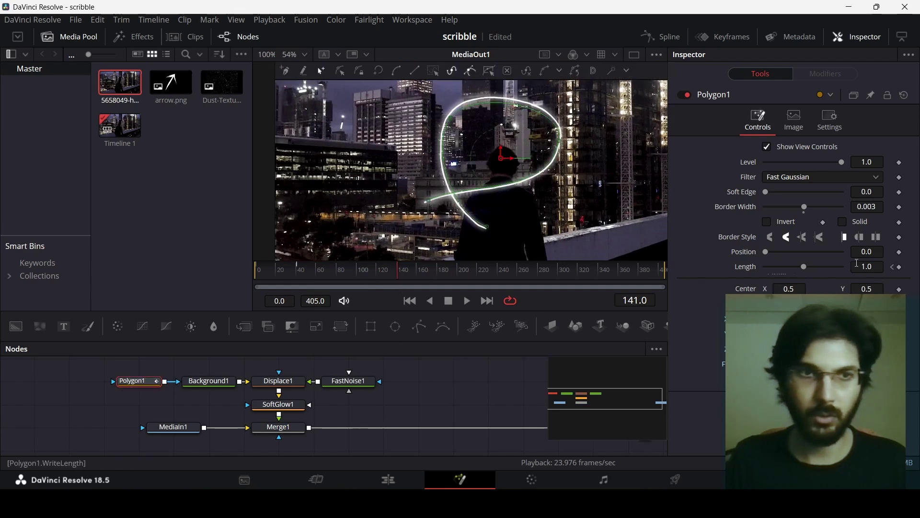
click(901, 253)
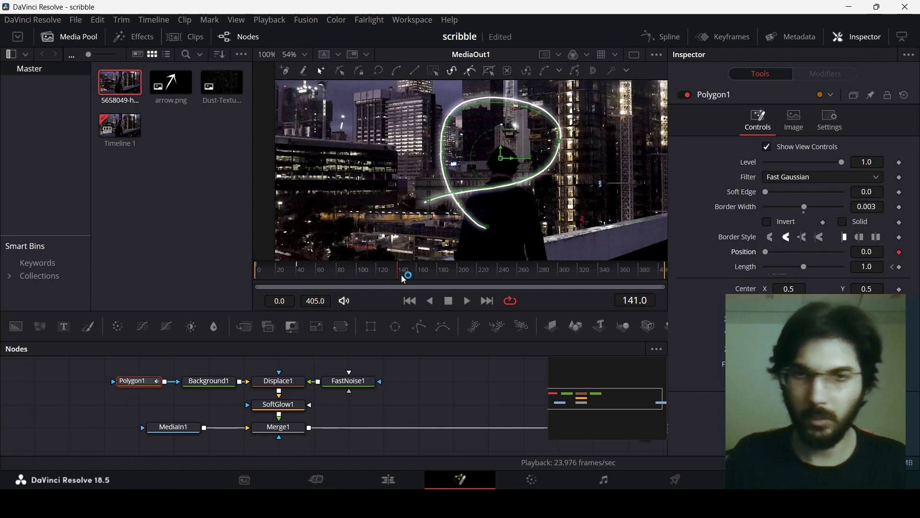
drag(417, 283, 439, 283)
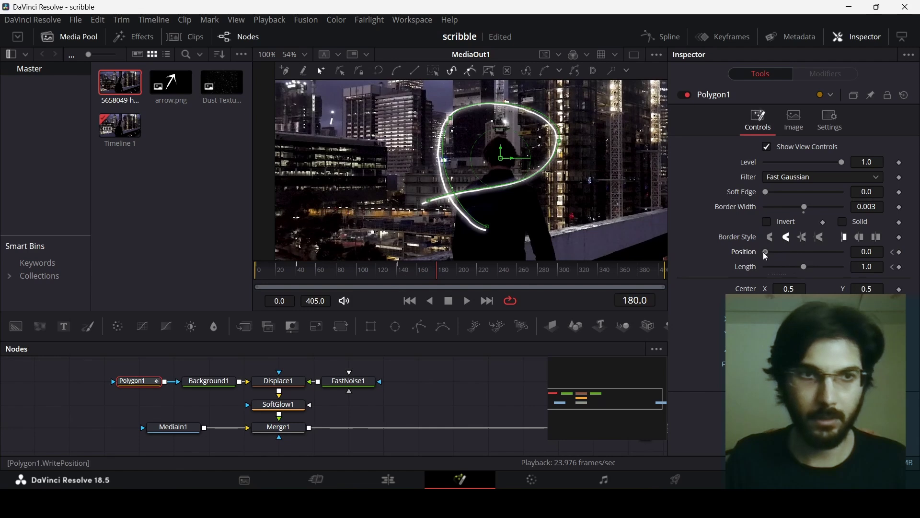
drag(766, 252, 858, 252)
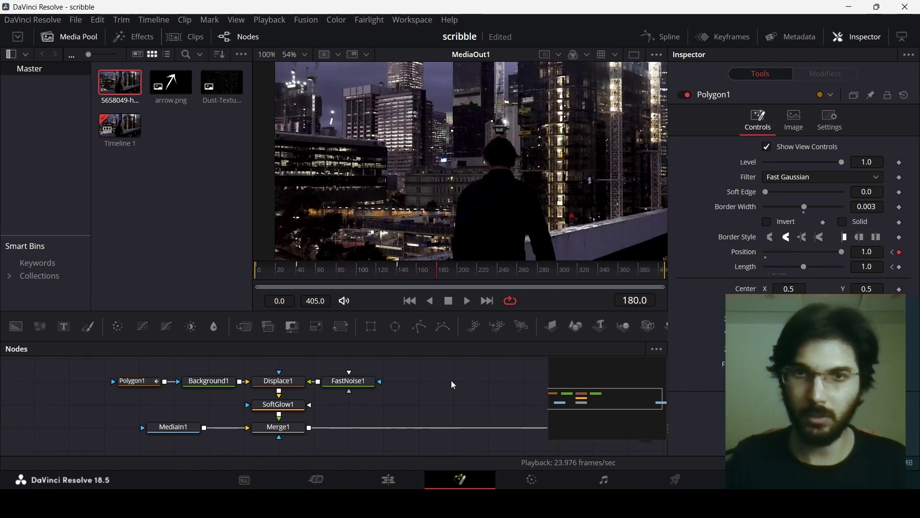
click(375, 271)
key(space)
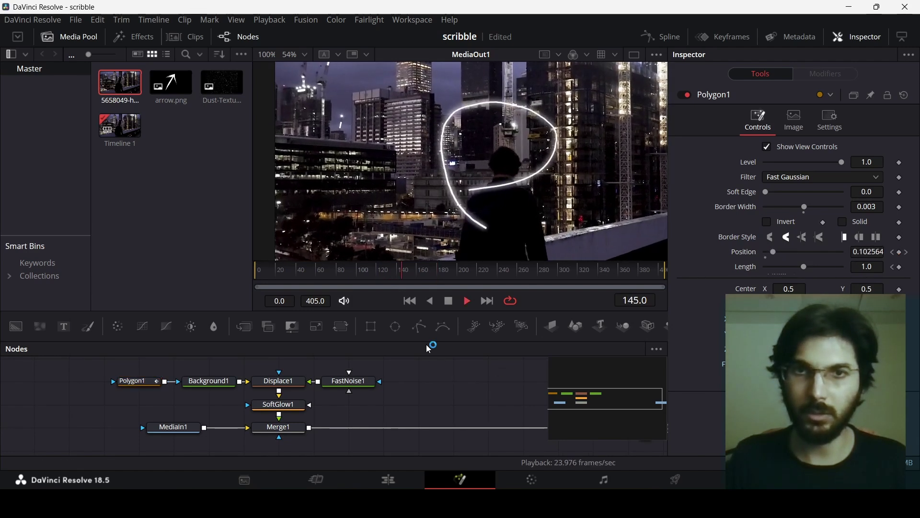
key(space)
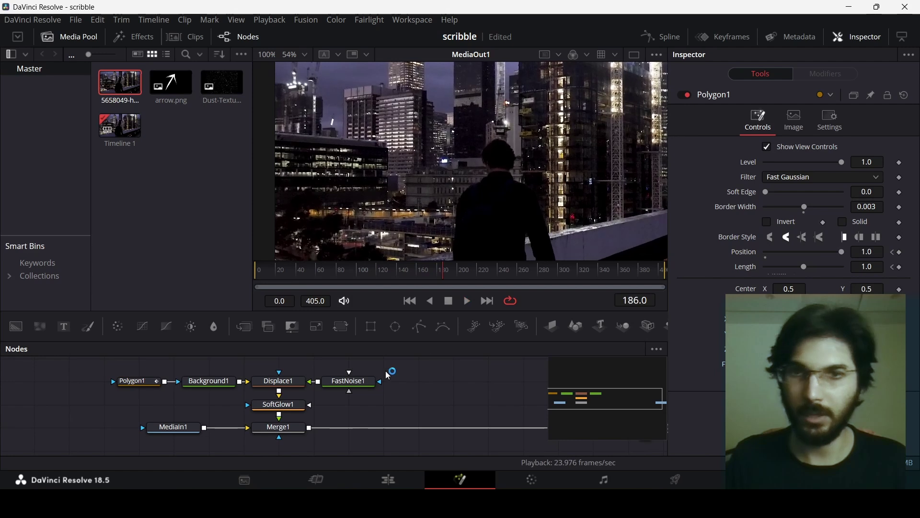
- Show only Polygon1's Position curve in the Spline editor, smooth its keyframes, and pull the end keyframe's handle back to about frame 150
click(135, 381)
click(661, 36)
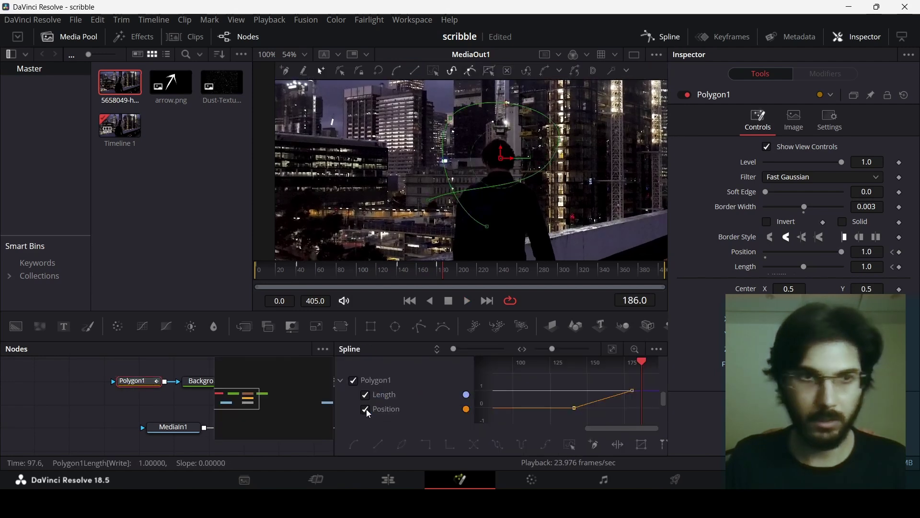
click(365, 394)
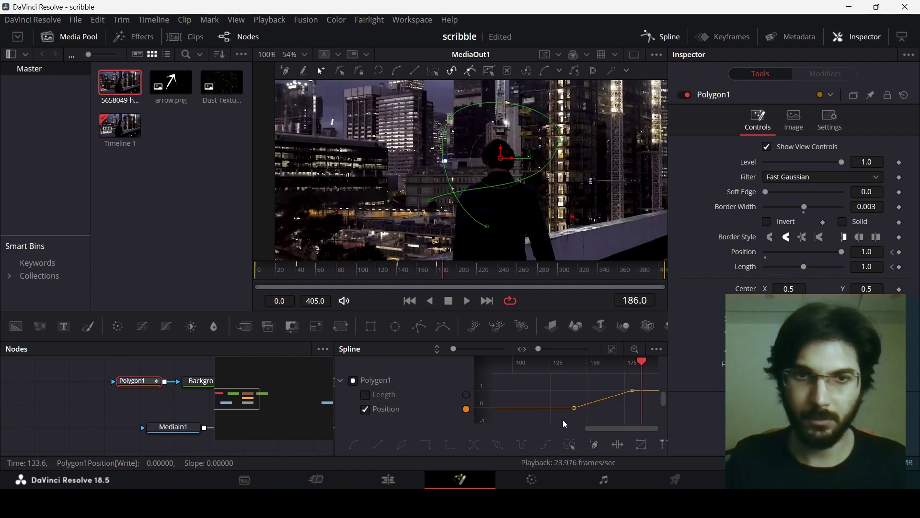
drag(554, 421, 662, 370)
key(f)
drag(627, 402, 597, 391)
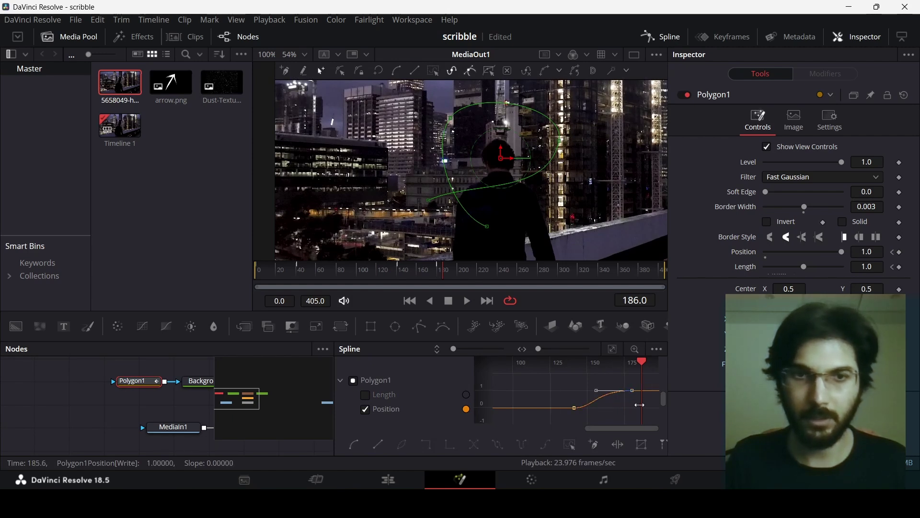
- Close the Spline editor and play back the scribble's full write-on and write-off from frame 0
click(659, 42)
click(473, 366)
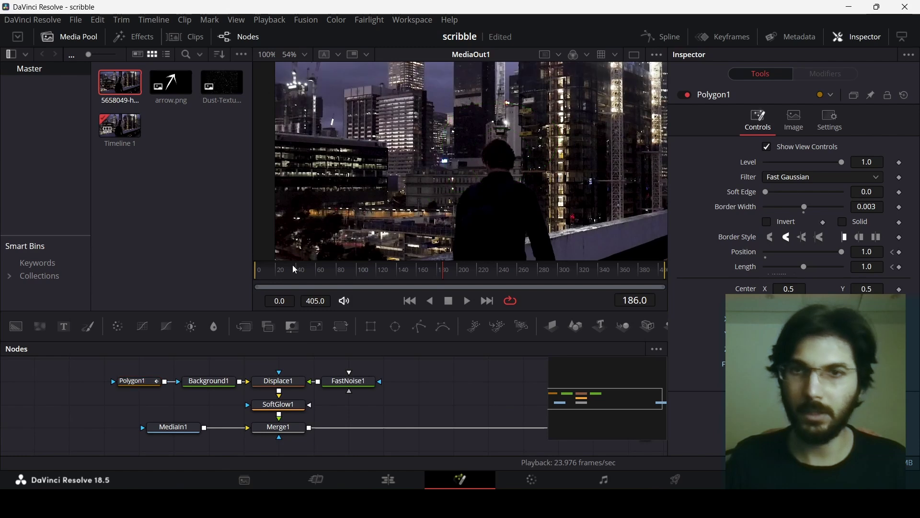
drag(292, 266, 240, 292)
key(space)
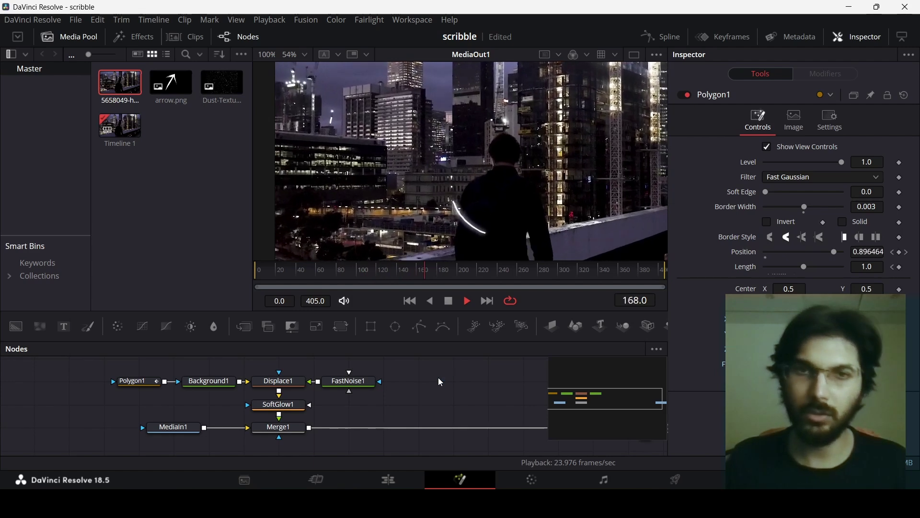
key(space)
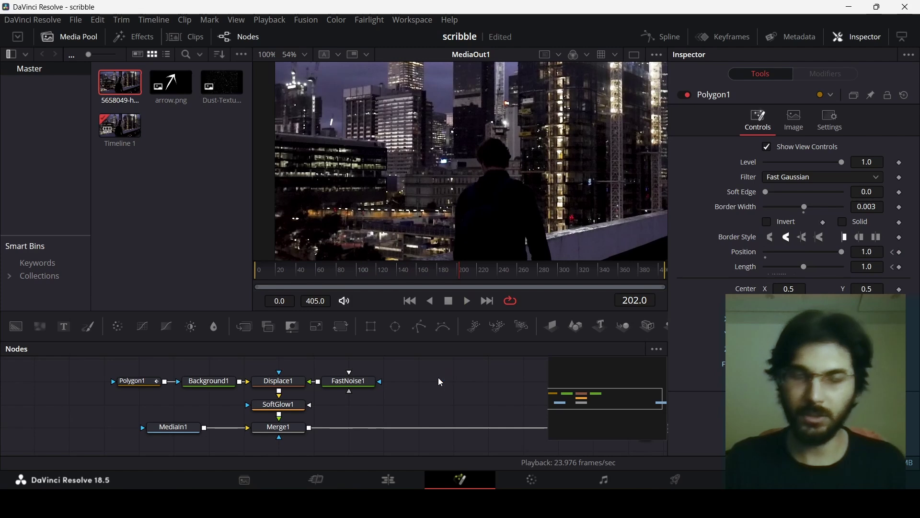
- Return to frame 0, add a second Polygon node before Polygon1, and connect its output to Polygon1's mask input
scroll(488, 218, down, 2)
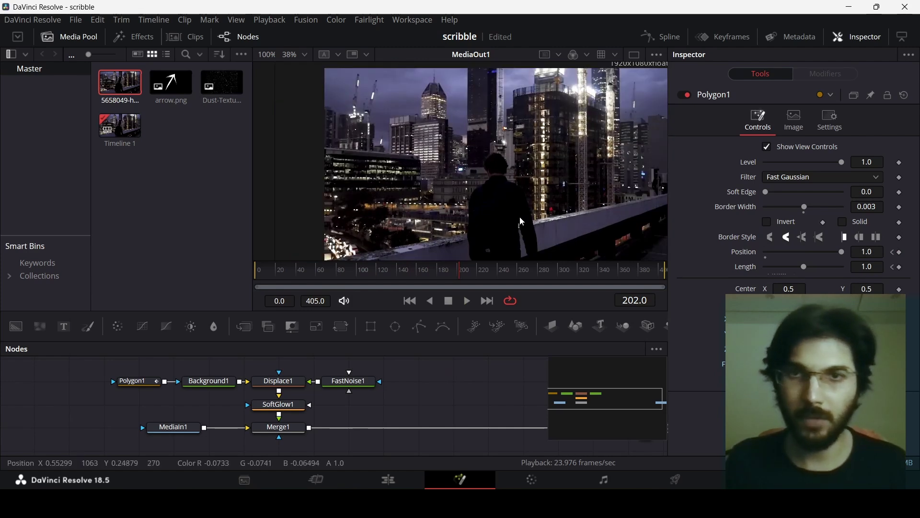
drag(520, 217, 491, 204)
scroll(475, 189, down, 1)
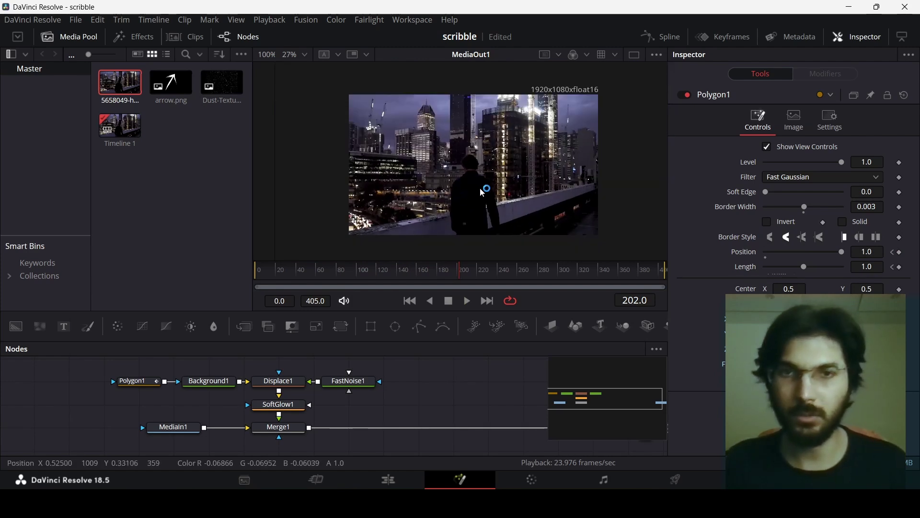
scroll(483, 192, up, 1)
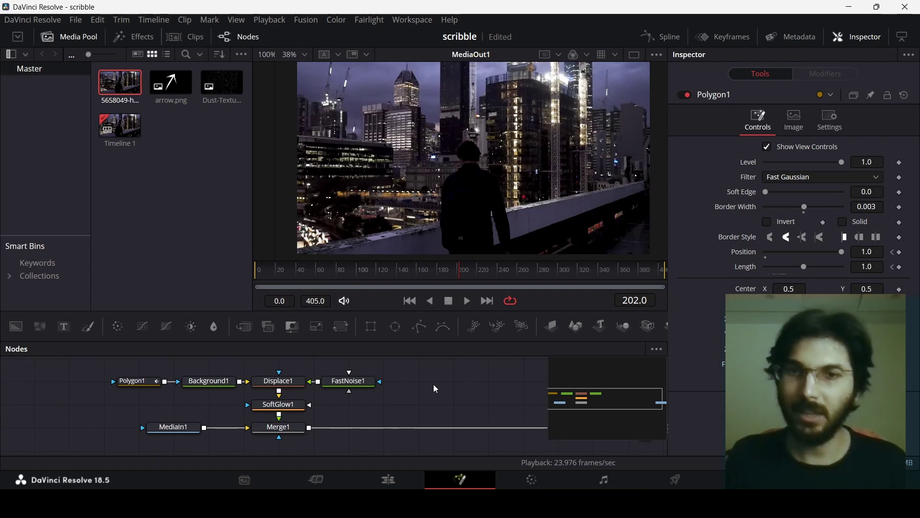
key(Home)
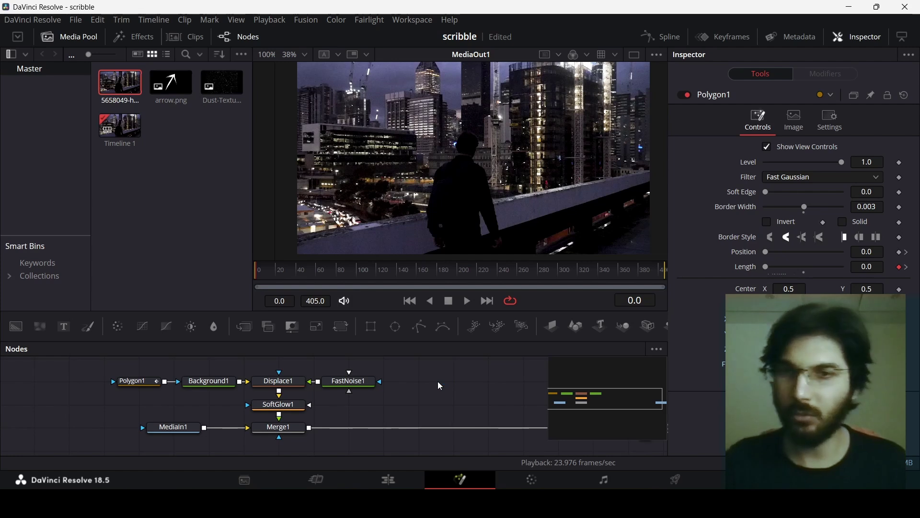
drag(420, 328, 439, 386)
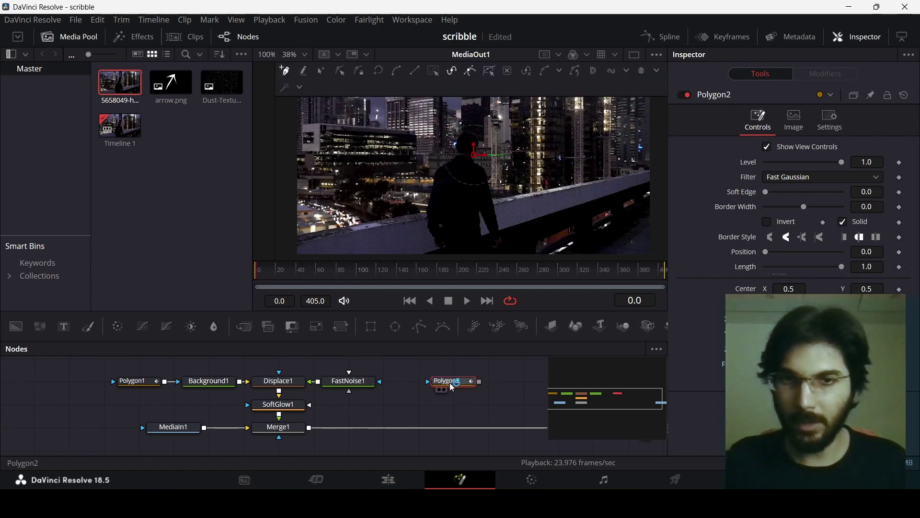
drag(467, 384, 80, 384)
drag(119, 409, 263, 408)
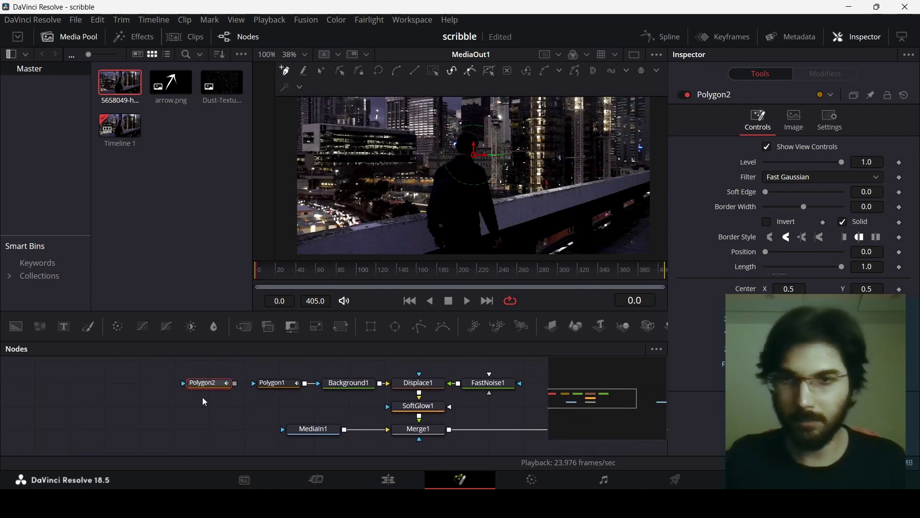
drag(202, 397, 254, 384)
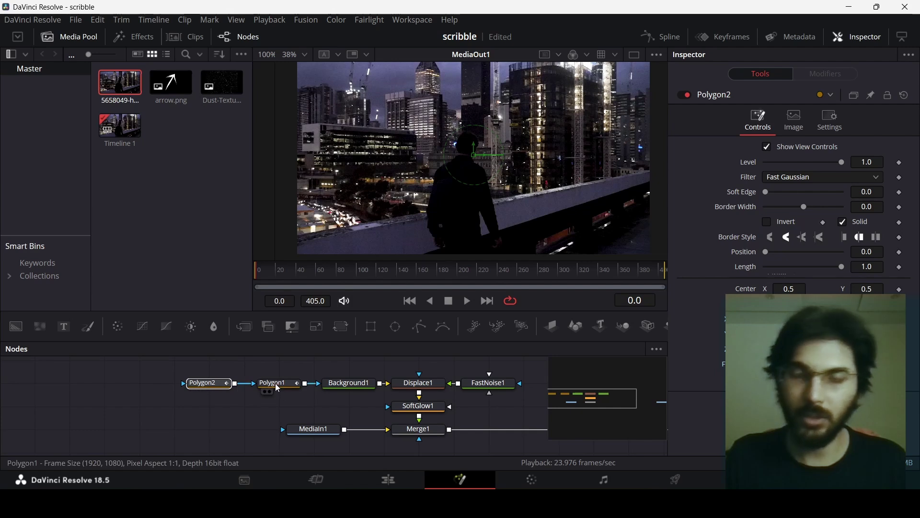
- Draw an open four-point zigzag with Polygon2 over the buildings beside the man and set its Border Width to 0.003
click(205, 384)
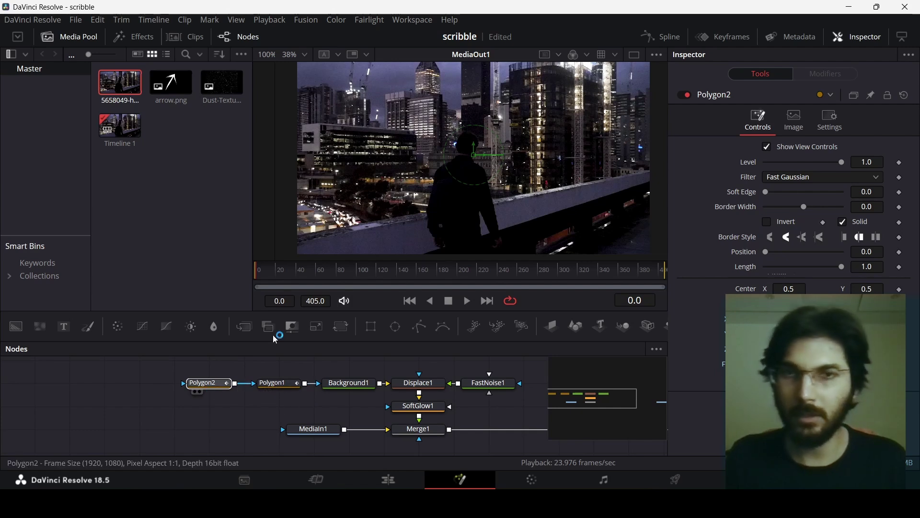
click(302, 123)
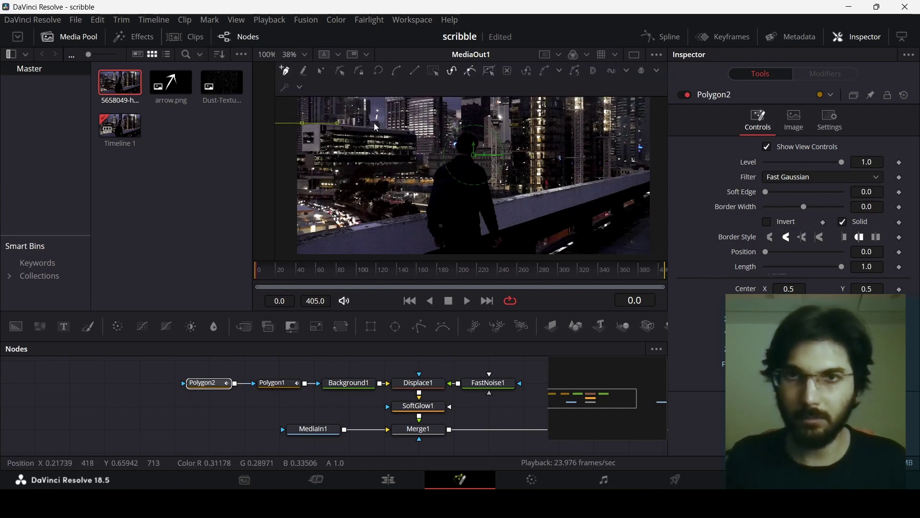
key(ctrl+z)
scroll(375, 125, up, 1)
click(320, 135)
click(369, 118)
click(355, 186)
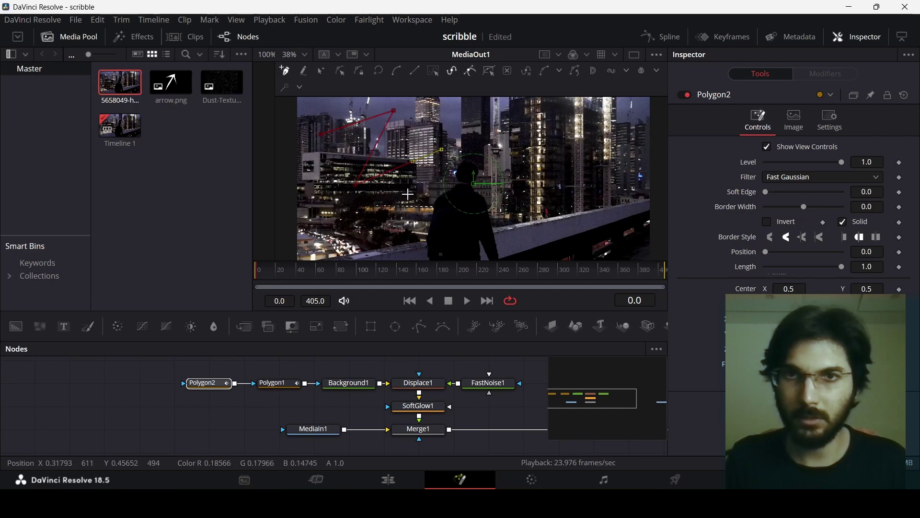
click(442, 150)
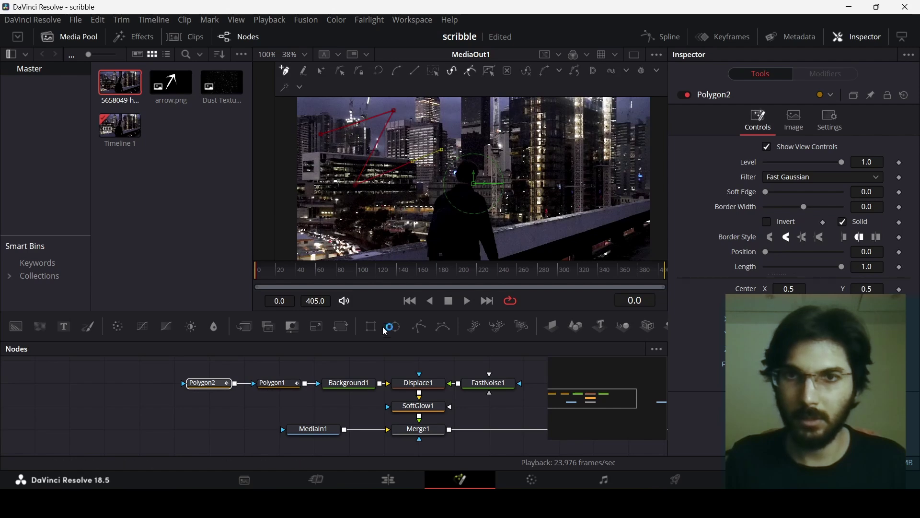
click(880, 205)
key(Tab)
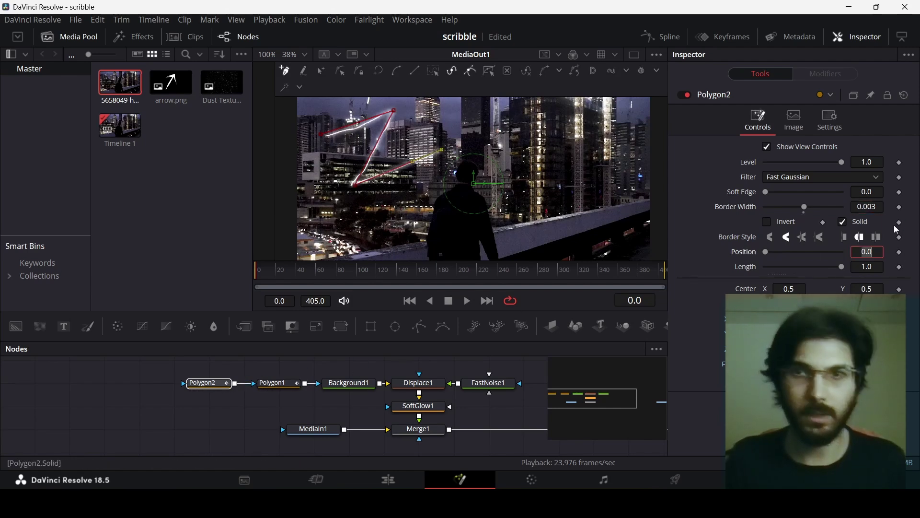
- Play back the animation with both strokes and inspect the zigzag line up close
click(156, 404)
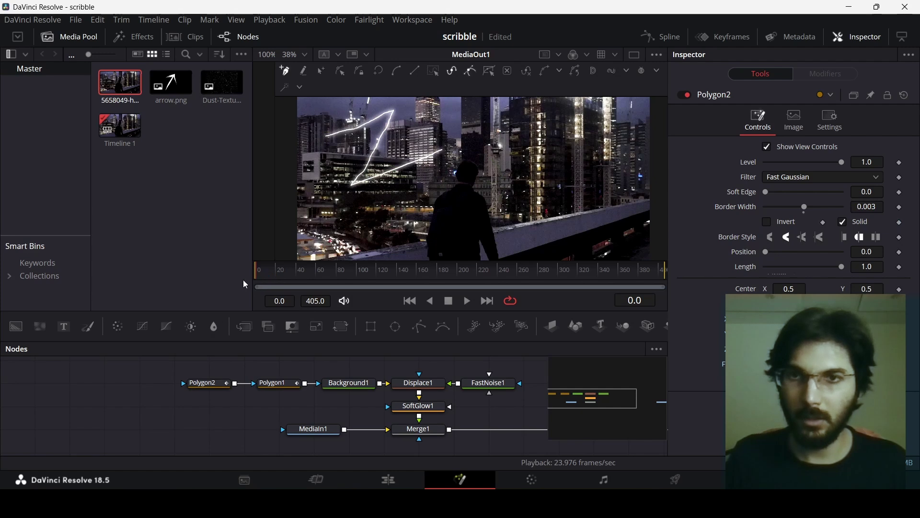
key(space)
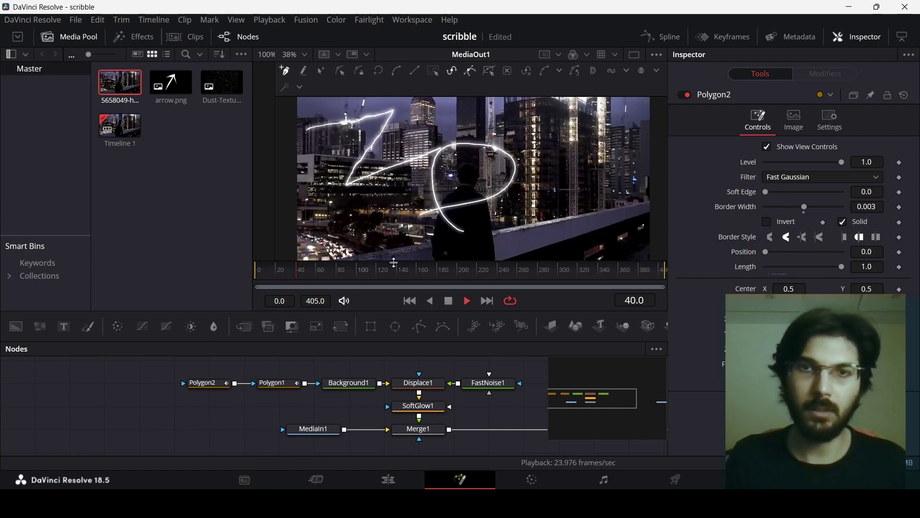
key(space)
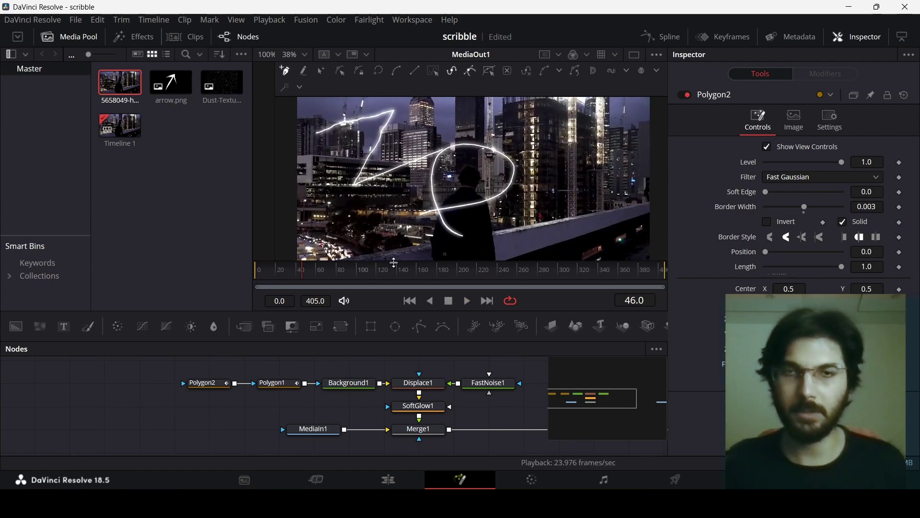
scroll(397, 165, up, 8)
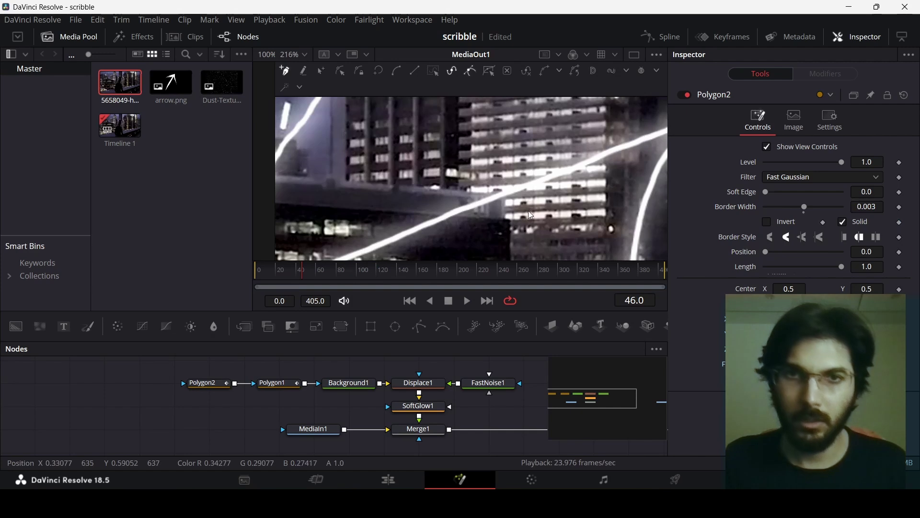
scroll(485, 204, down, 3)
scroll(428, 186, down, 3)
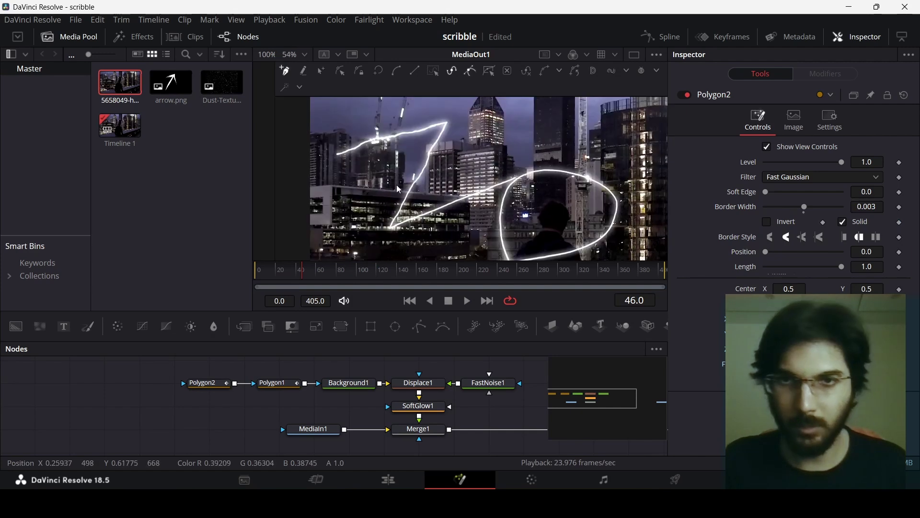
- Inspect the junction of the two strokes up close and compare the Polygon1 and Polygon2 node settings
scroll(480, 192, up, 3)
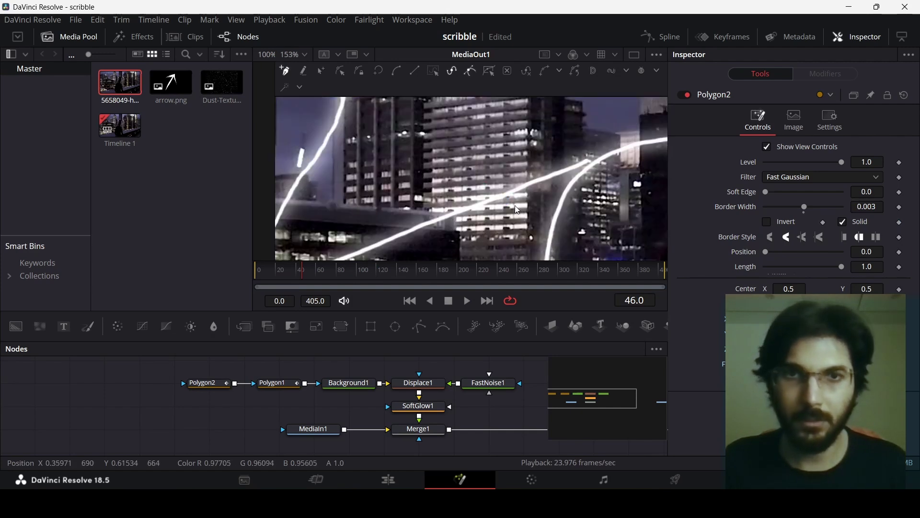
scroll(446, 194, down, 3)
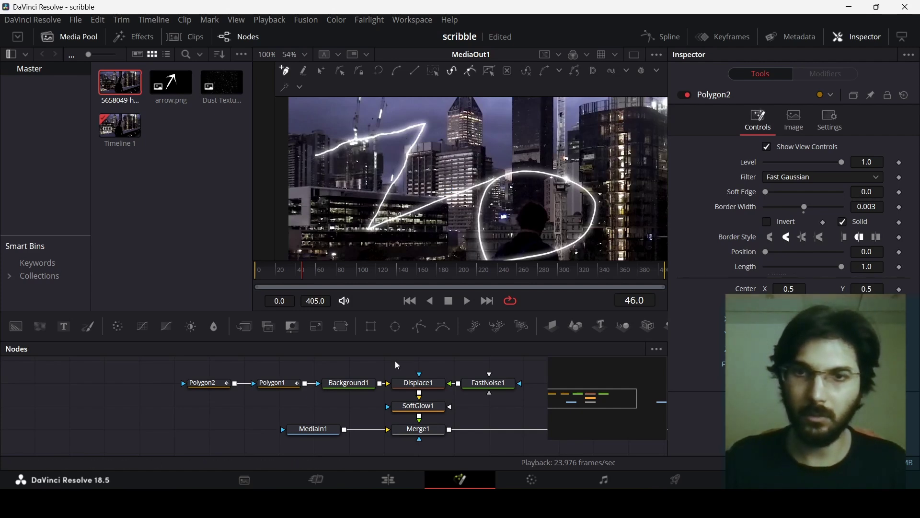
click(288, 383)
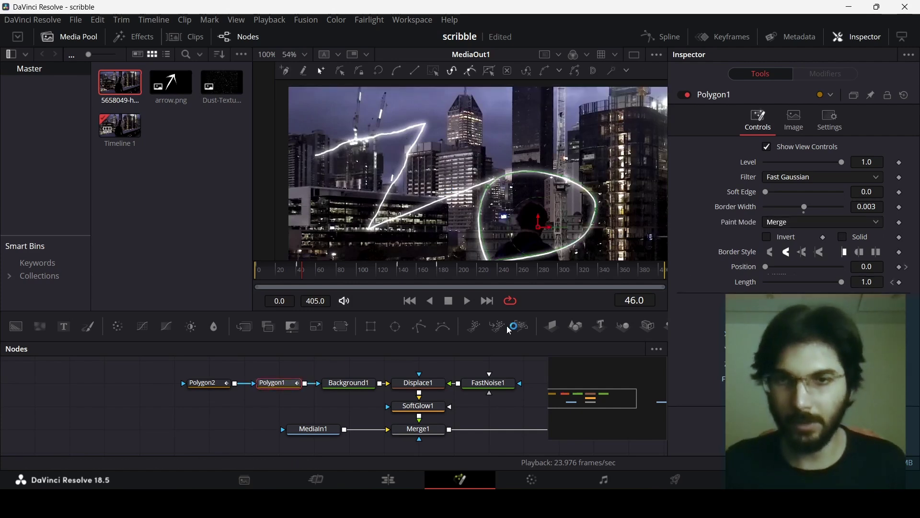
click(205, 383)
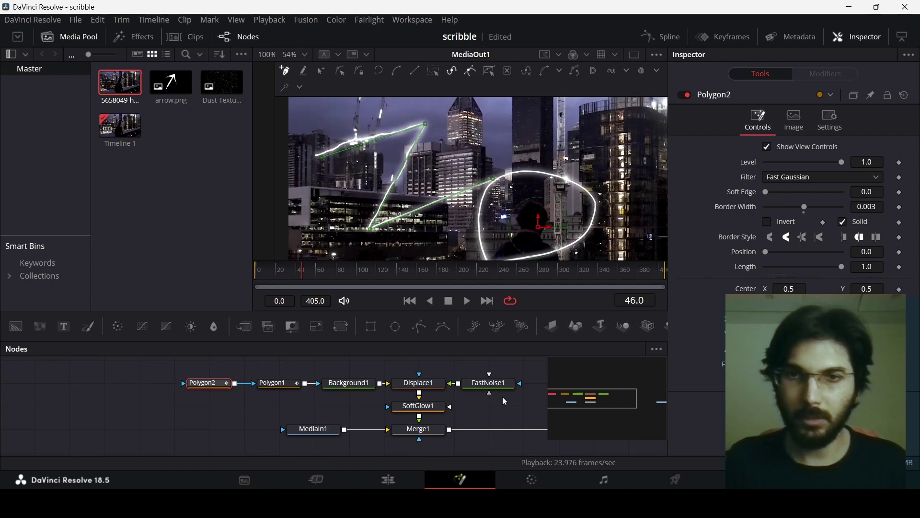
drag(513, 404, 482, 399)
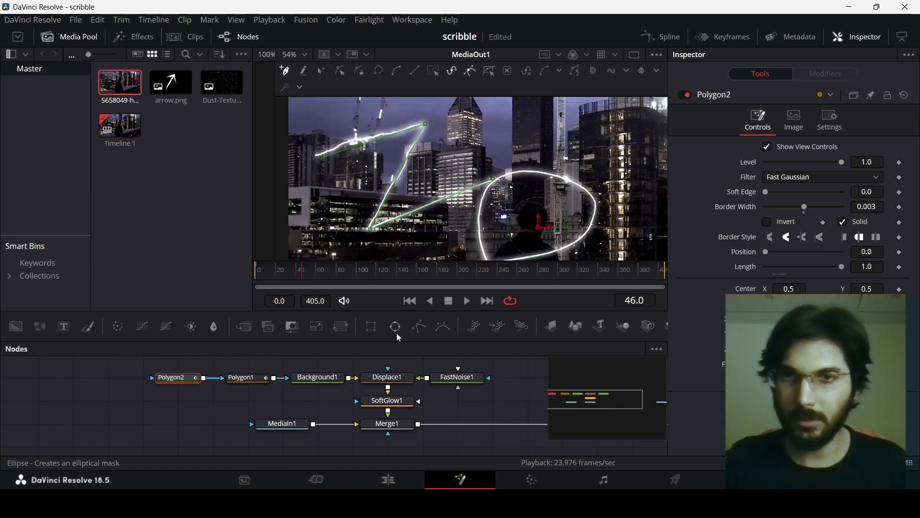
click(504, 411)
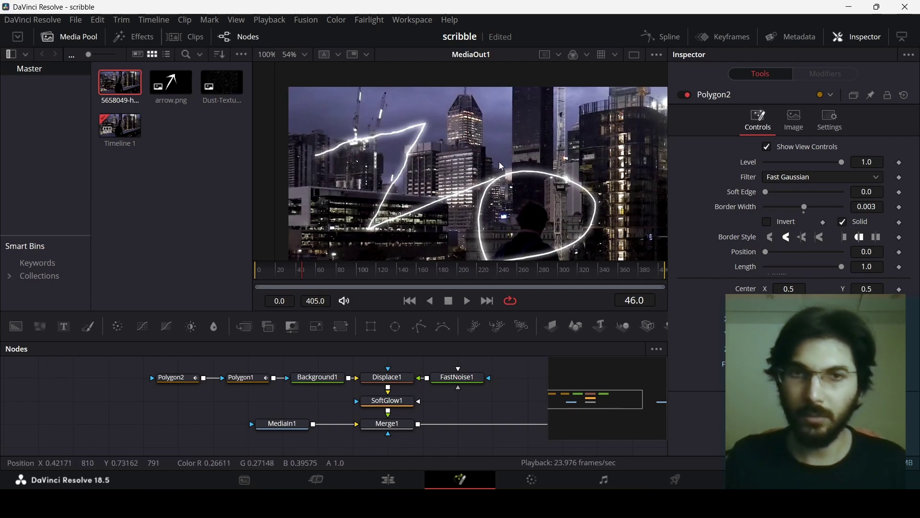
- Play back the animation from frame 0 through the circle's write-off to compare how both strokes behave
drag(499, 191, 483, 171)
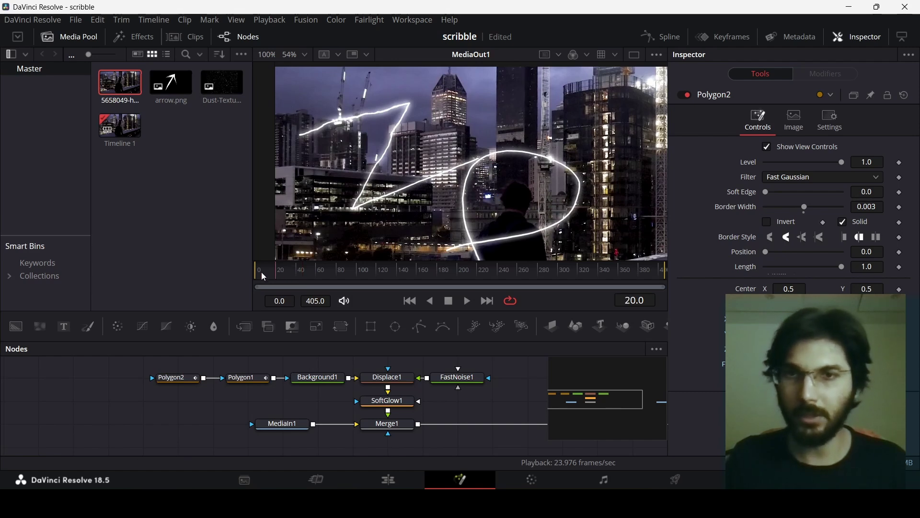
drag(262, 273, 247, 271)
key(space)
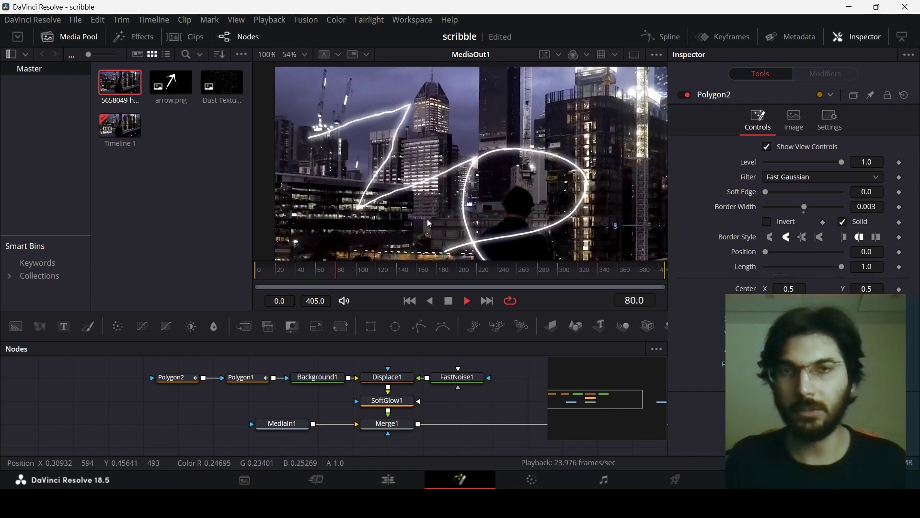
key(space)
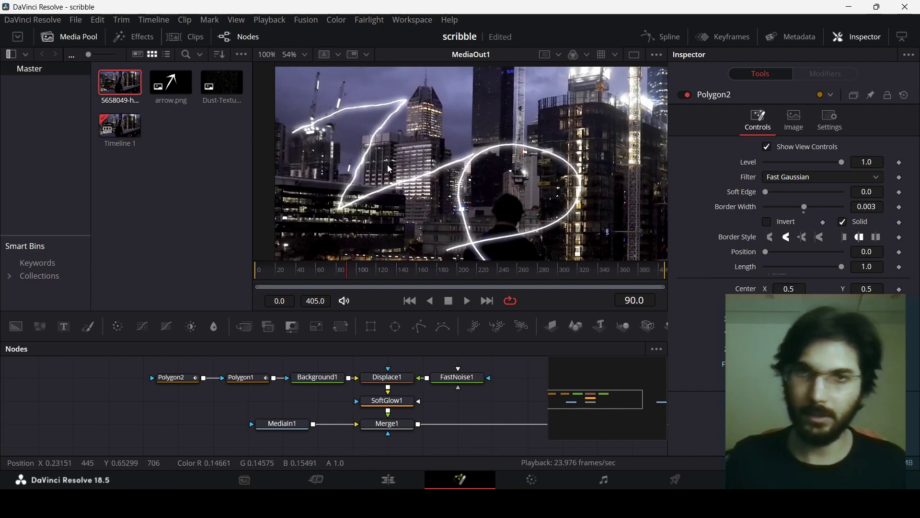
key(space)
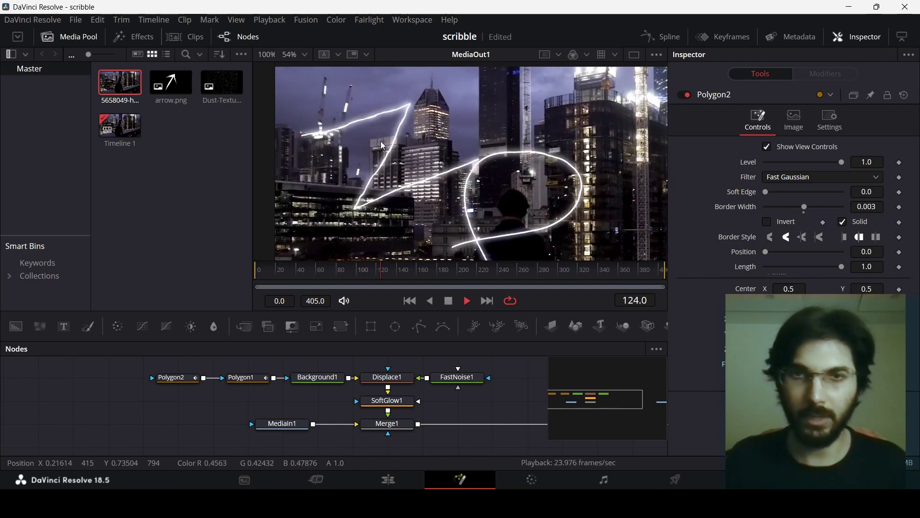
key(space)
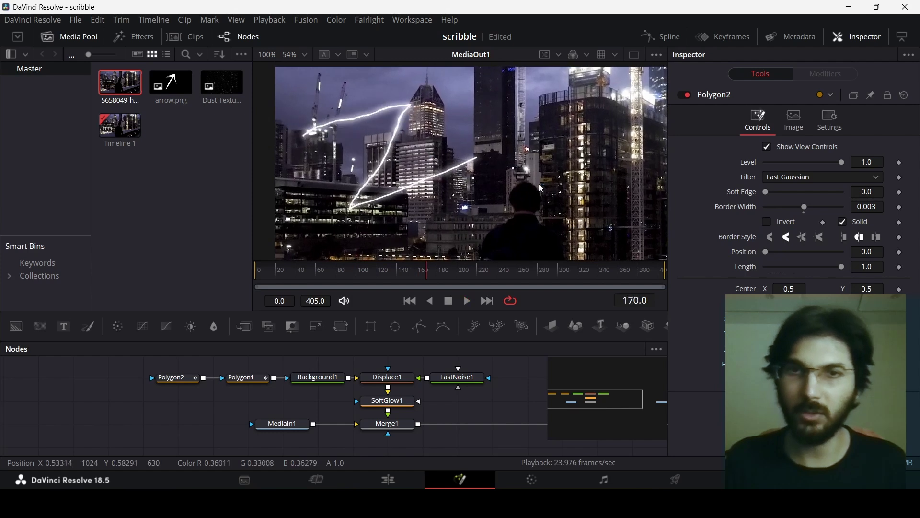
- Delete the Polygon2 node that feeds into Polygon1
click(184, 379)
key(Delete)
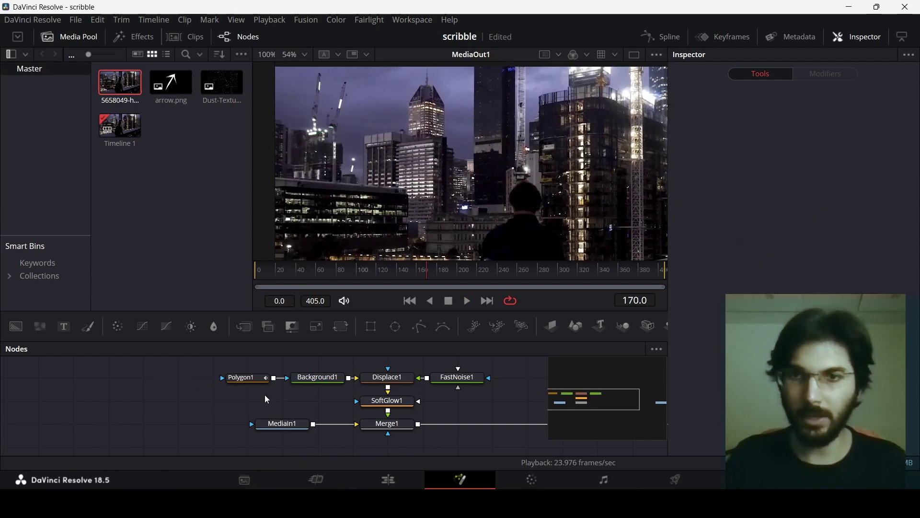
drag(276, 398, 126, 409)
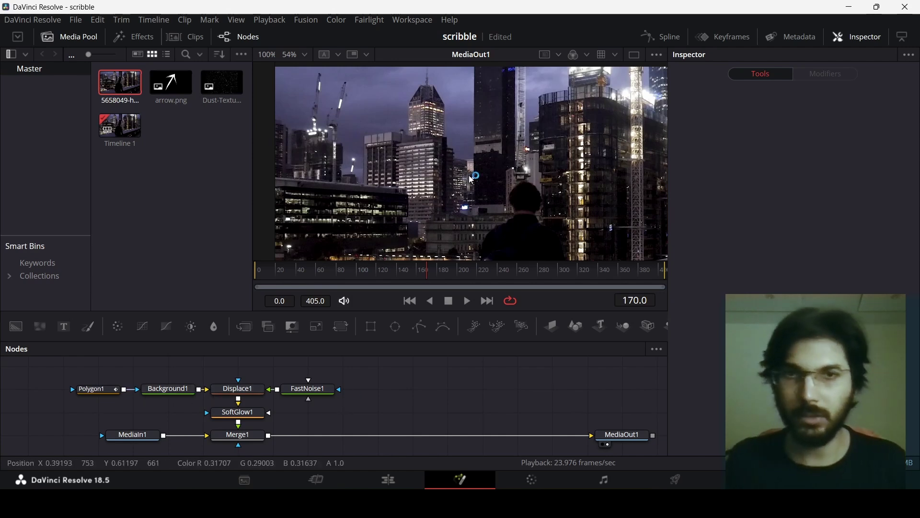
scroll(464, 158, down, 2)
drag(461, 154, 461, 159)
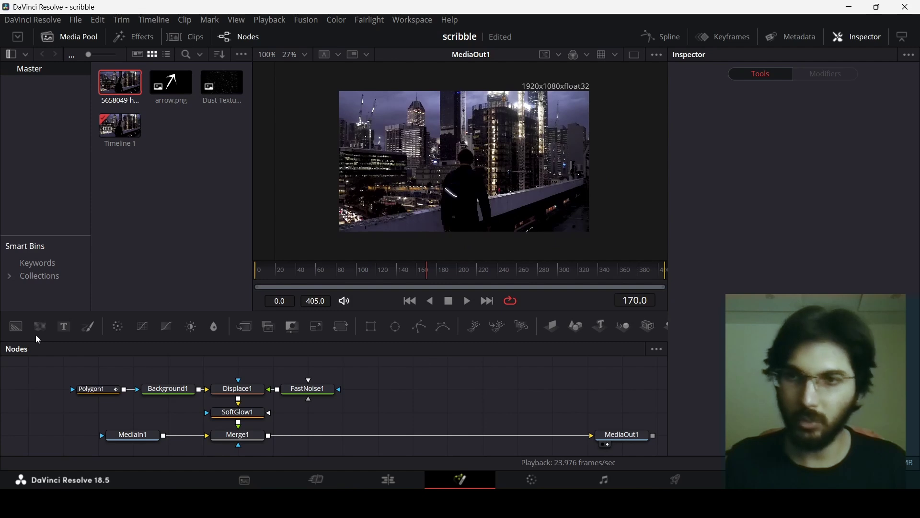
- Add a second Background node apart from the first chain and set its colour to yellow with Red 1.0, Green 1.0, Blue 0.37
drag(16, 326, 421, 390)
click(776, 219)
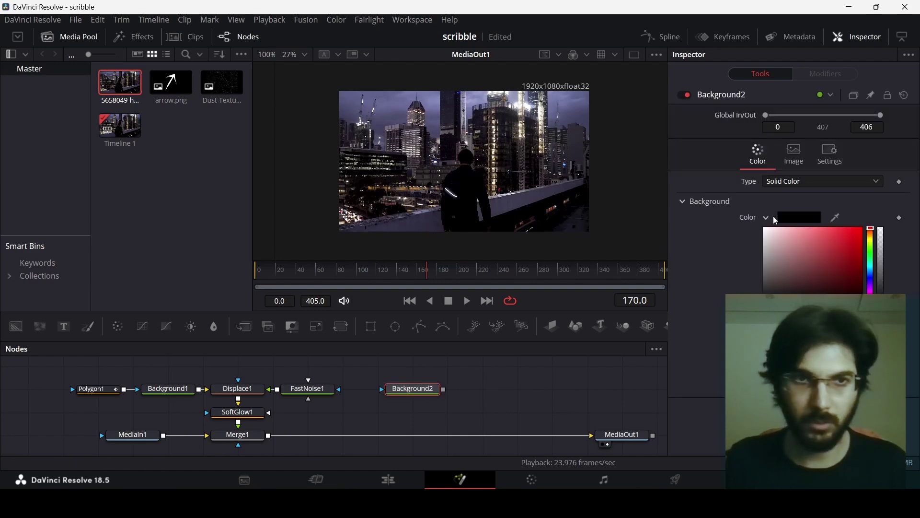
drag(775, 236, 744, 226)
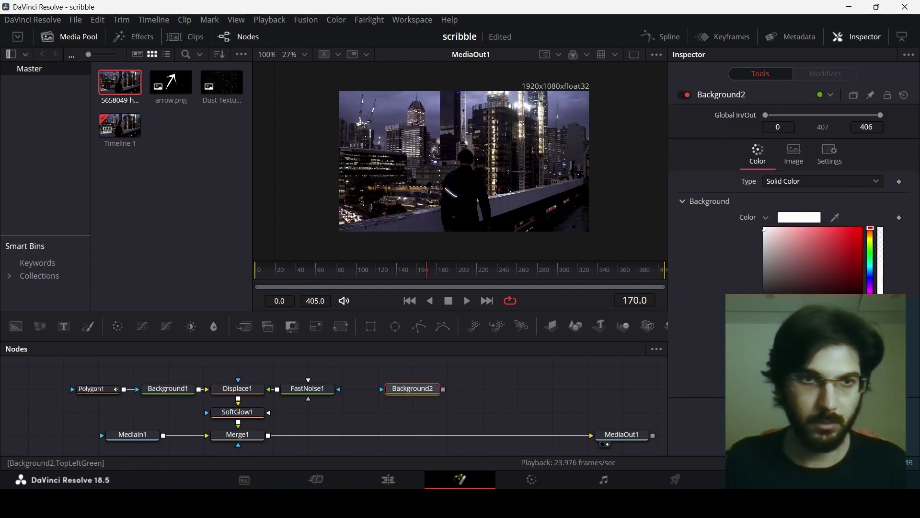
drag(844, 366, 709, 384)
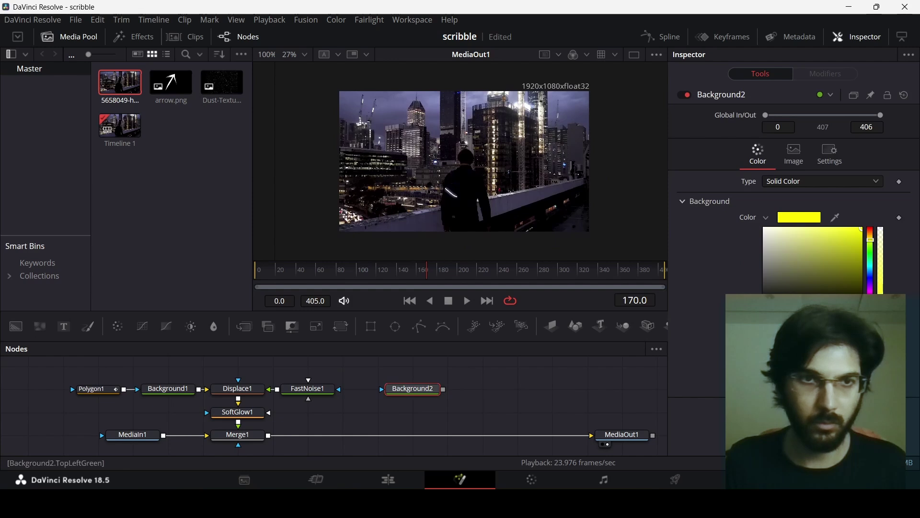
click(766, 217)
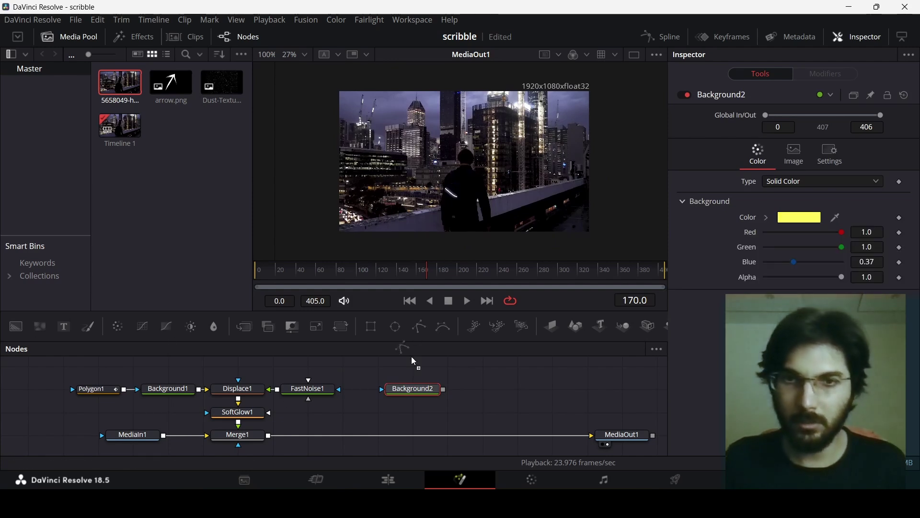
- Mask Background2 with a new Polygon node and add a Displace node after Background2
drag(411, 370, 411, 370)
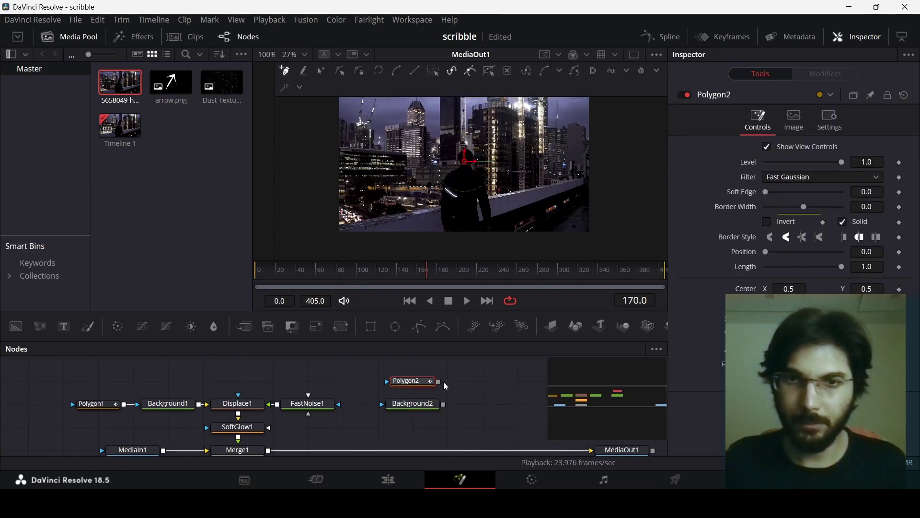
click(424, 406)
key(shift+space)
text(displ)
key(Return)
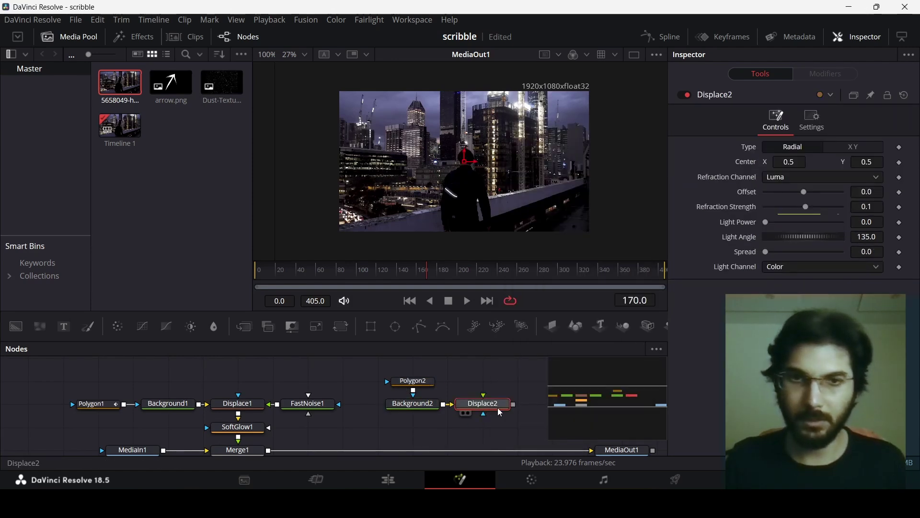
- Add a Soft Glow node after Displace2
key(shift+space)
text(sof)
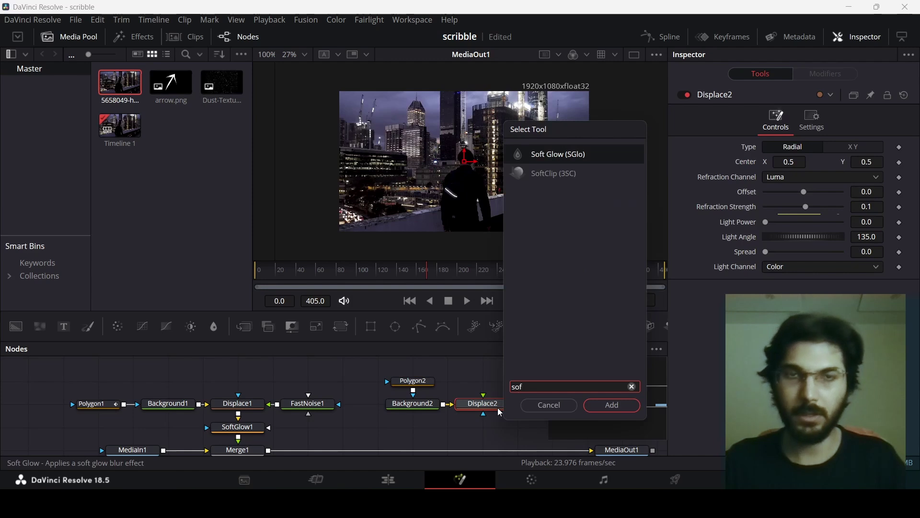
key(Return)
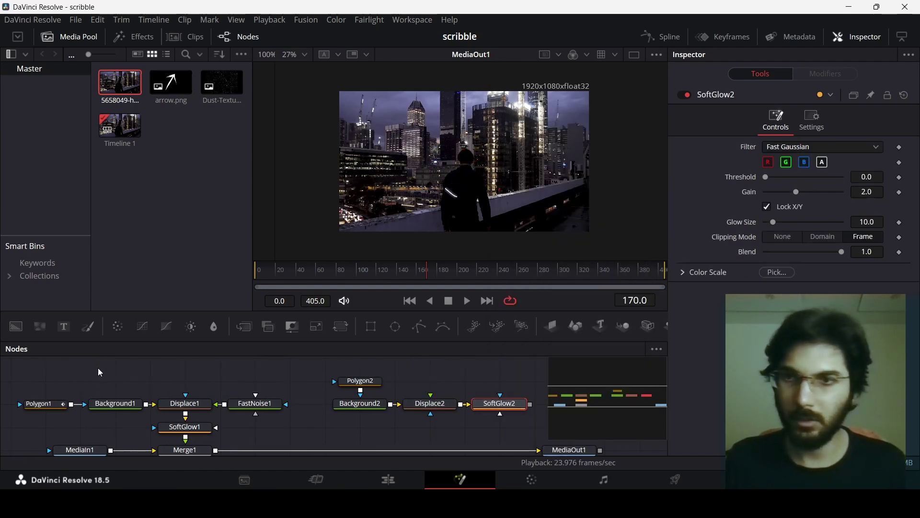
- Add a Fast Noise node feeding Displace2 and copy FastNoise1's settings onto it
drag(40, 327, 427, 385)
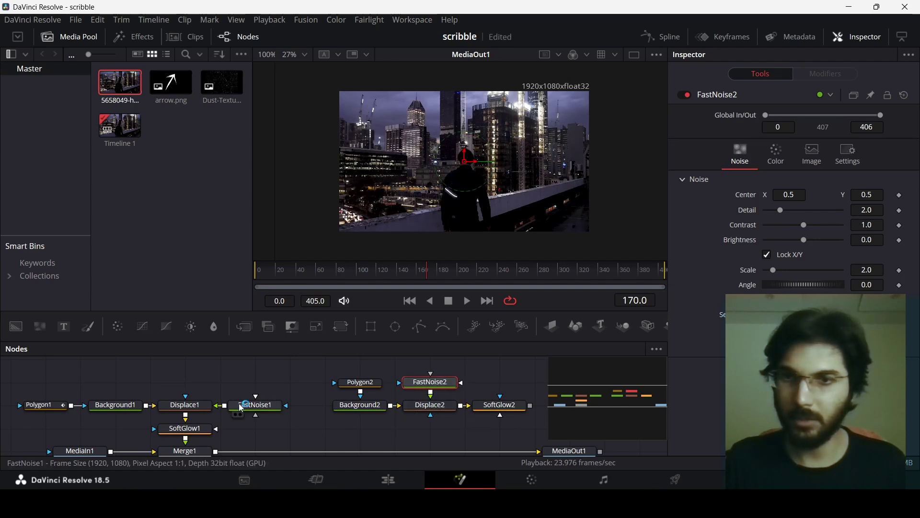
click(265, 410)
right_click(265, 411)
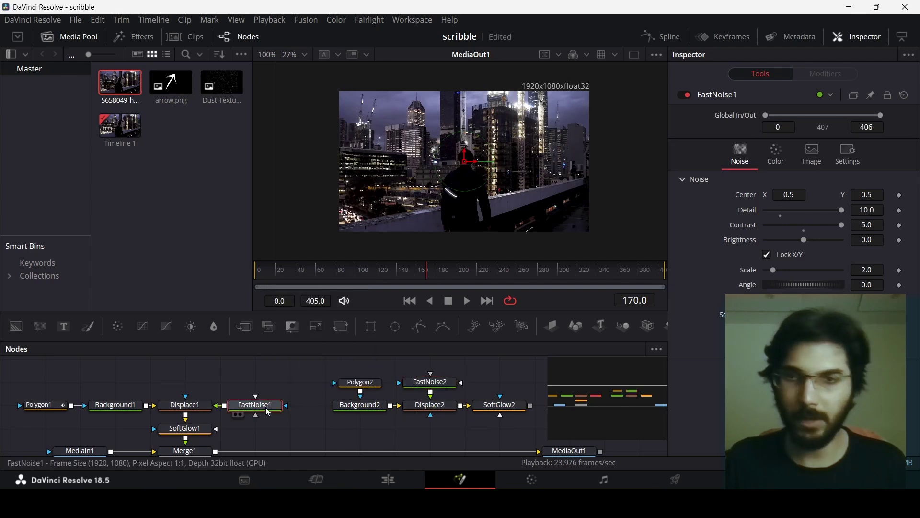
click(293, 98)
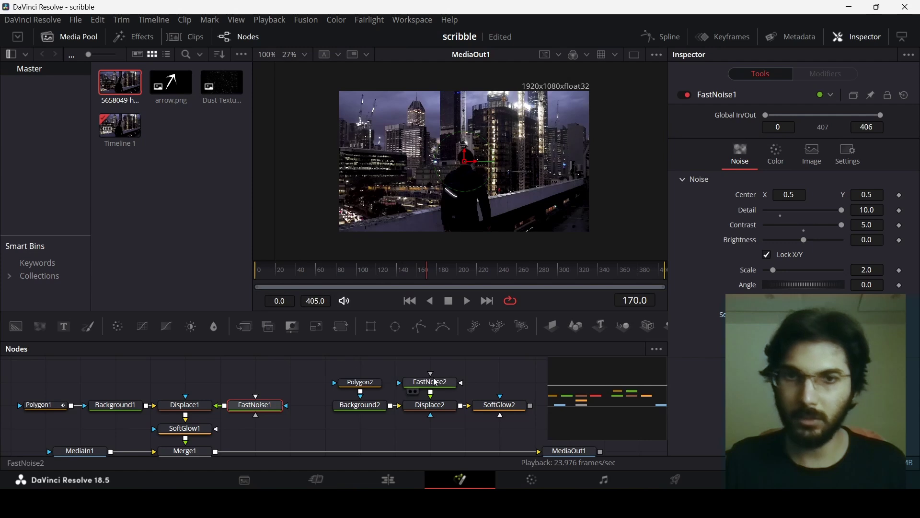
right_click(436, 382)
click(475, 90)
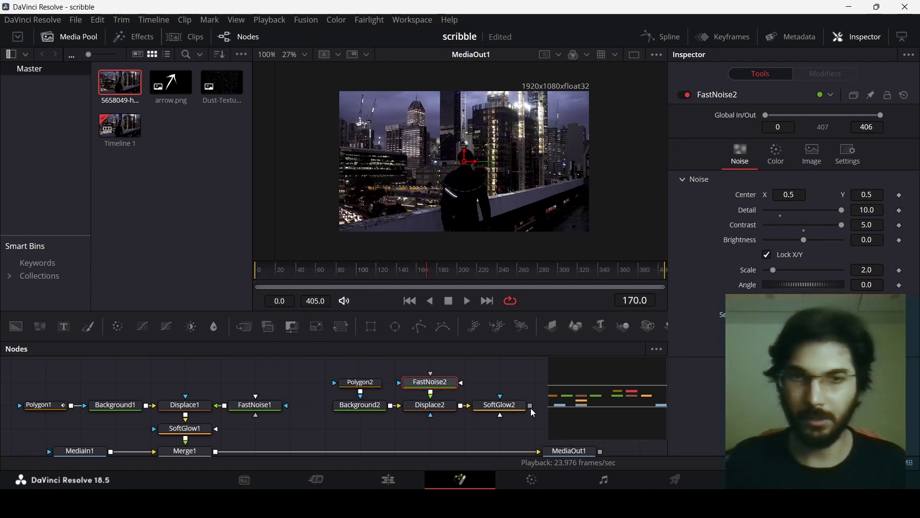
- Merge SoftGlow2's output over Merge1's result and draw an open four-point zigzag with Polygon2 over the buildings beside the man
drag(531, 406, 225, 450)
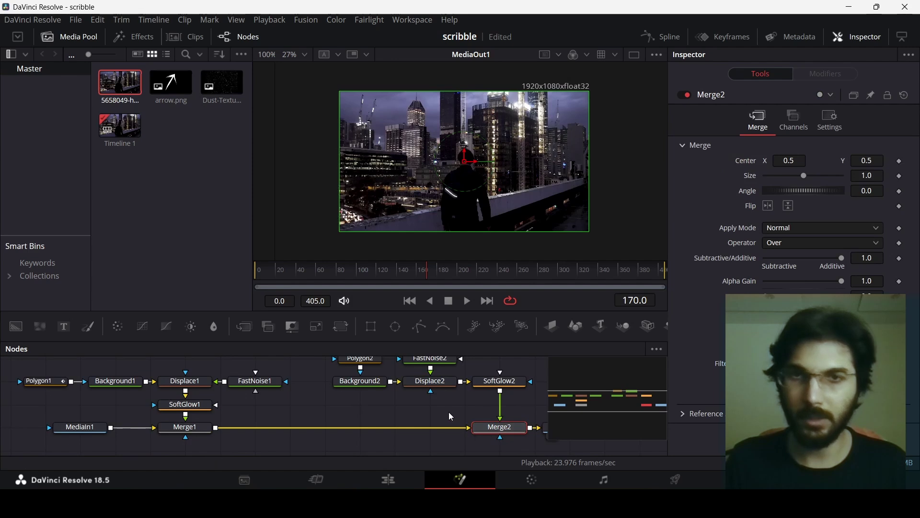
scroll(447, 411, up, 2)
click(360, 395)
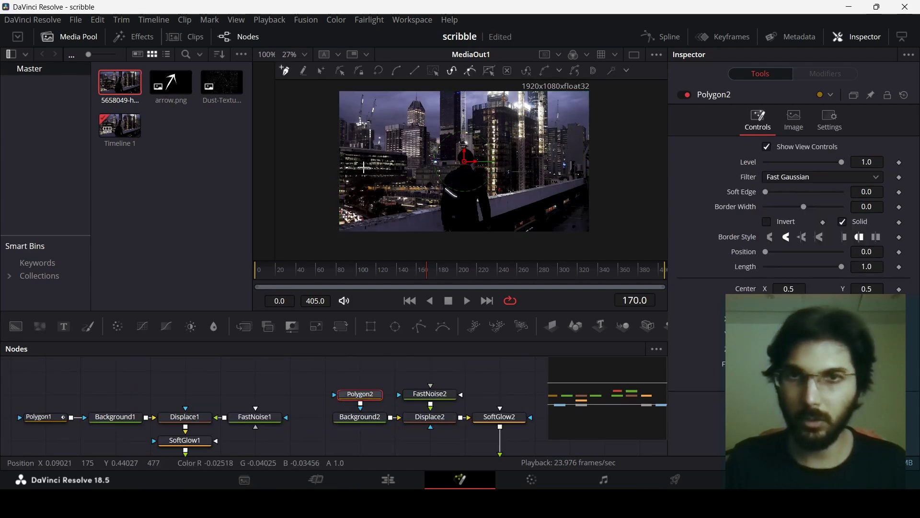
click(350, 115)
click(391, 105)
click(375, 133)
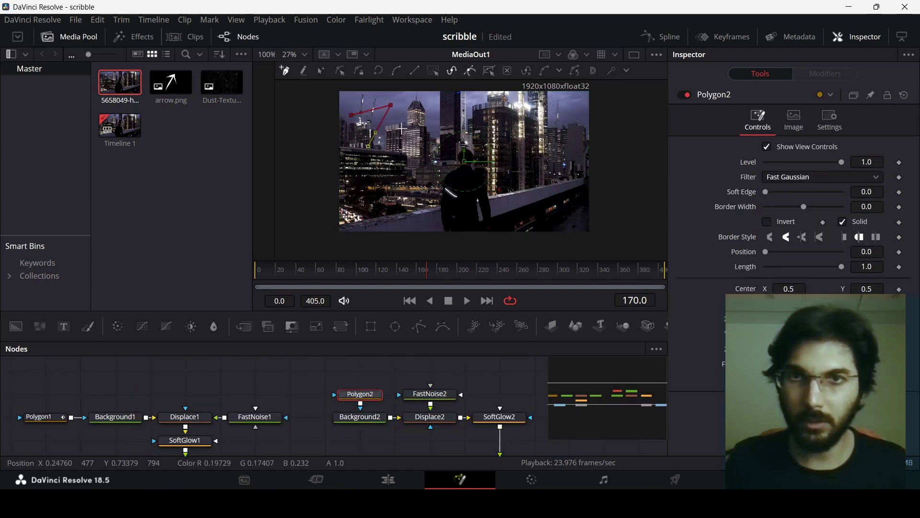
click(402, 128)
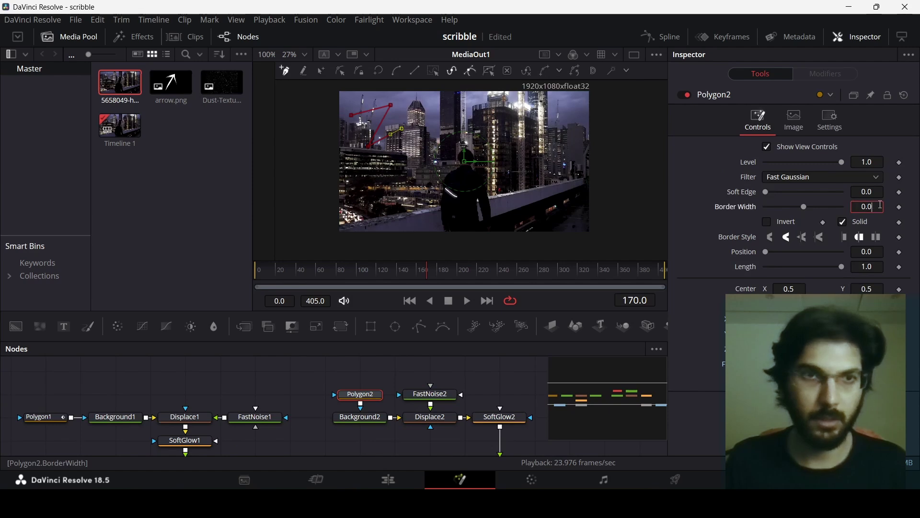
- Set Polygon2's Border Width to 0.003
text(03)
key(Tab)
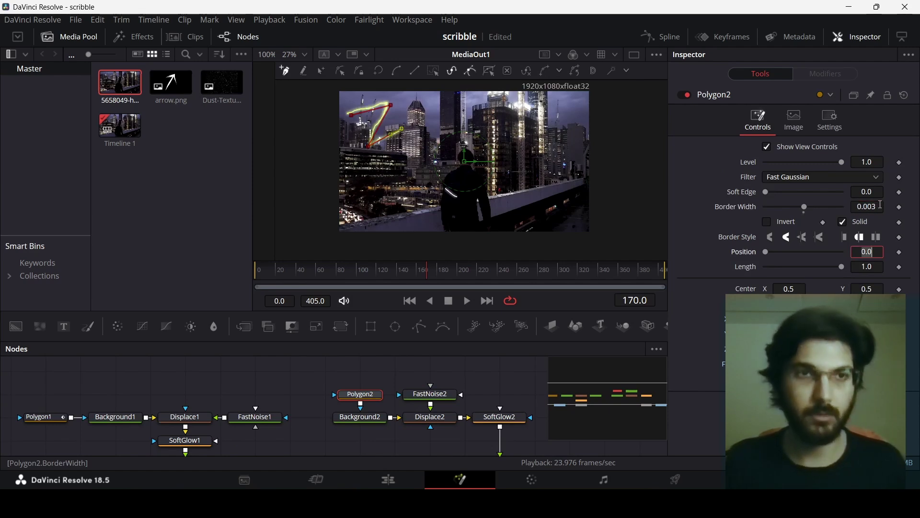
click(445, 371)
- Set FastNoise2's Scale to 0.81 and play back the yellow zigzag's motion
click(440, 393)
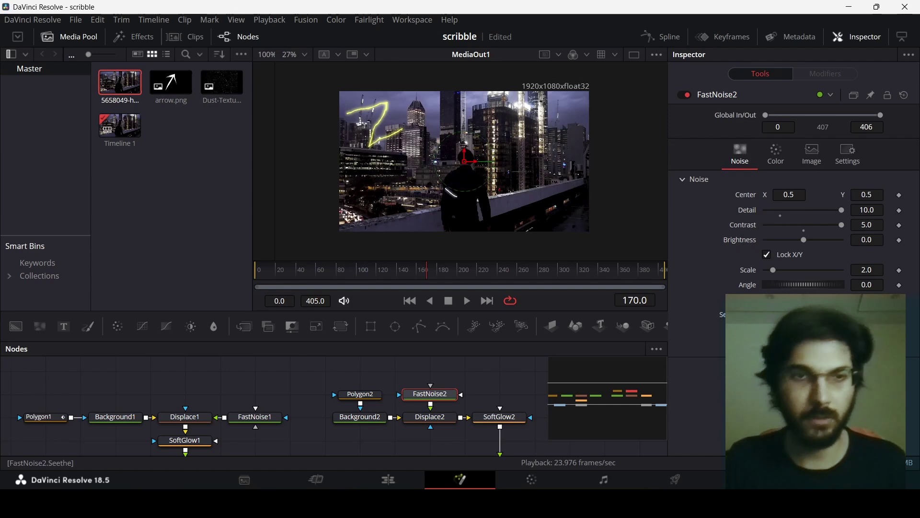
mouse_move(866, 270)
mouse_down()
mouse_move(817, 270)
mouse_move(826, 270)
mouse_up()
key(space)
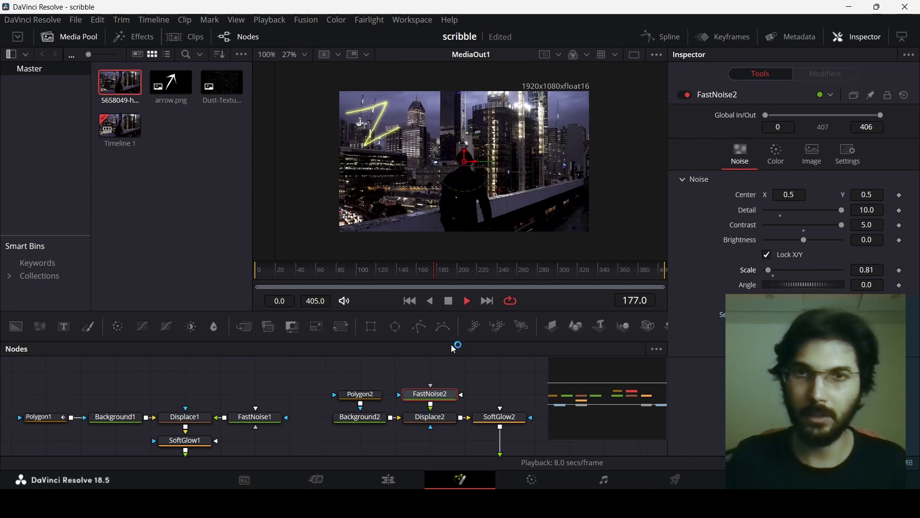
key(space)
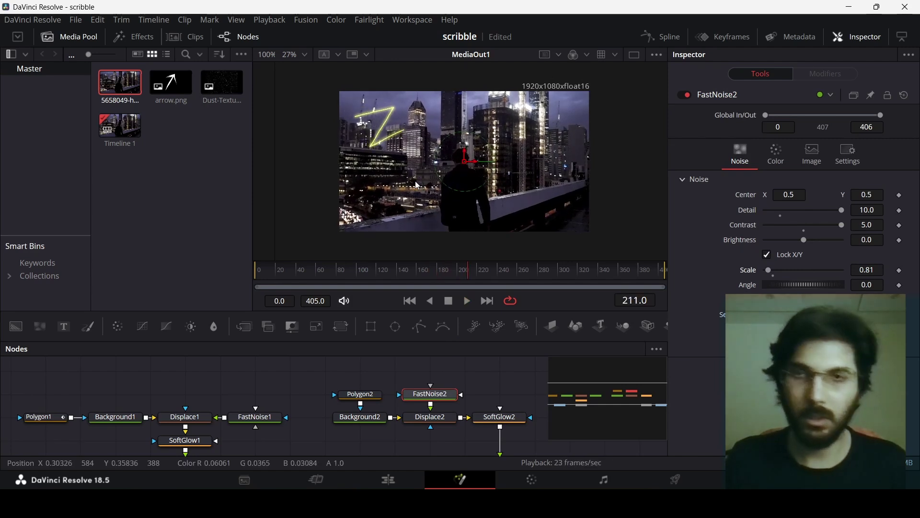
key(space)
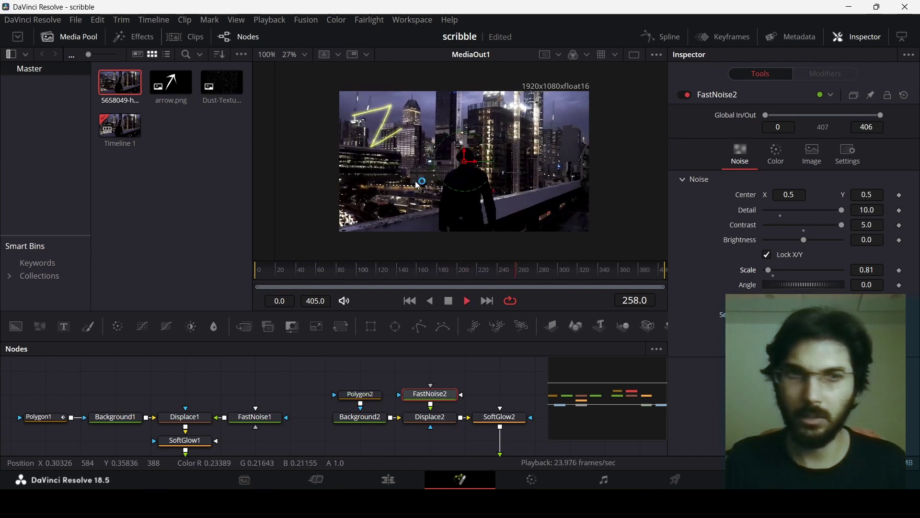
- Review the yellow zigzag's noise movement in playback through the later part of the clip
key(space)
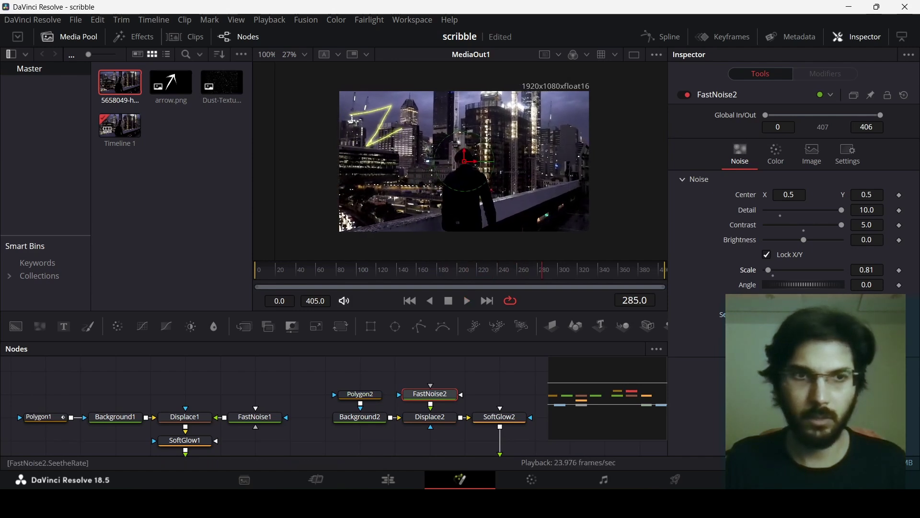
key(space)
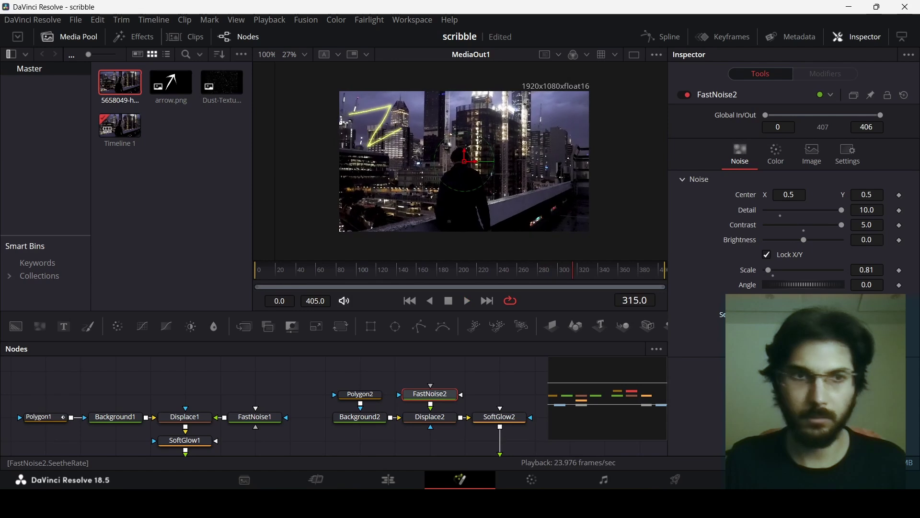
key(space)
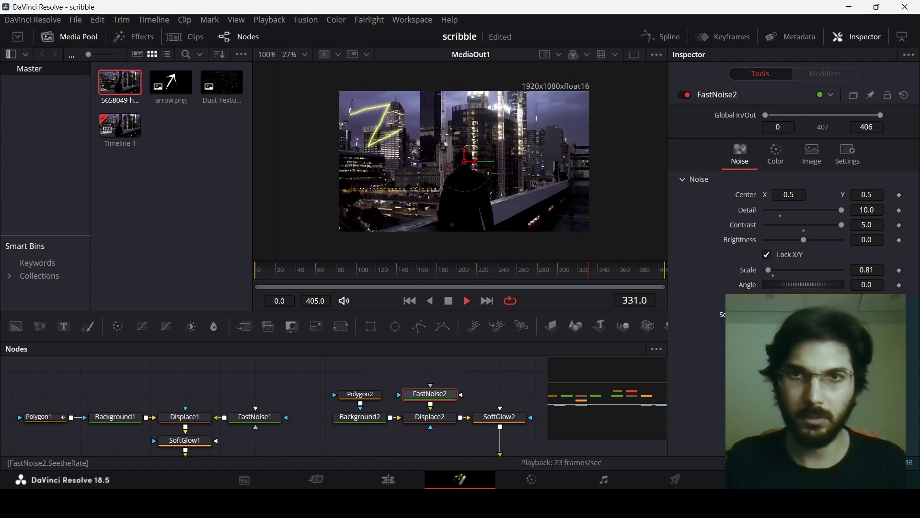
- Keyframe Polygon2's Length from 0.0 at frame 80 to 1.0 at frame 101, and play back the draw-on
mouse_move(326, 272)
mouse_down()
mouse_move(283, 272)
mouse_move(381, 274)
mouse_move(316, 277)
mouse_up()
click(337, 273)
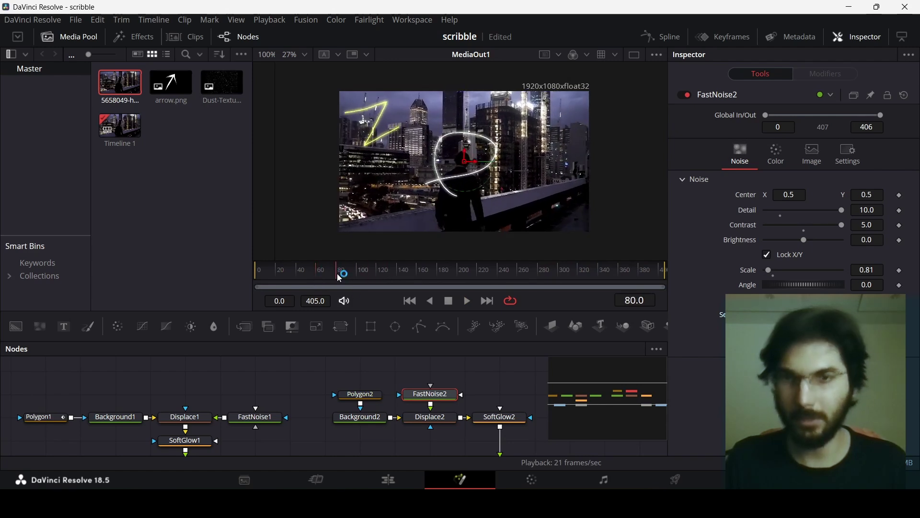
click(378, 401)
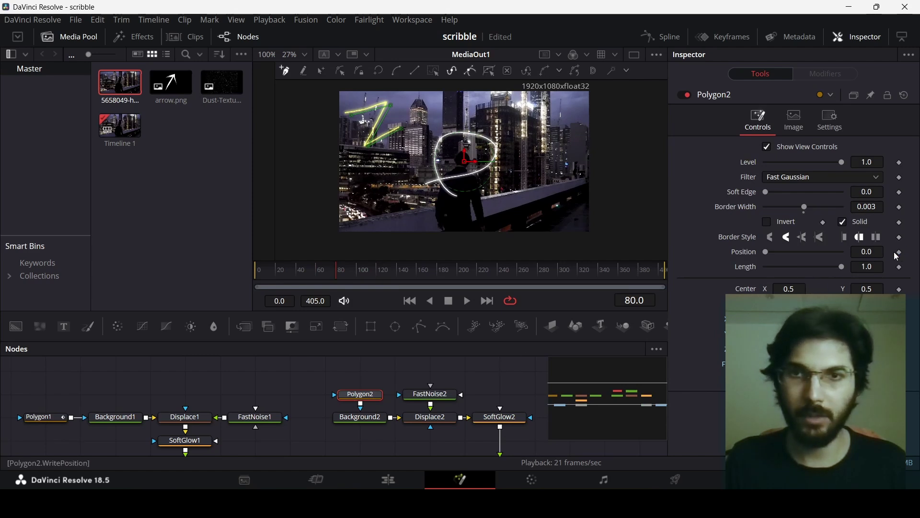
drag(368, 277, 358, 280)
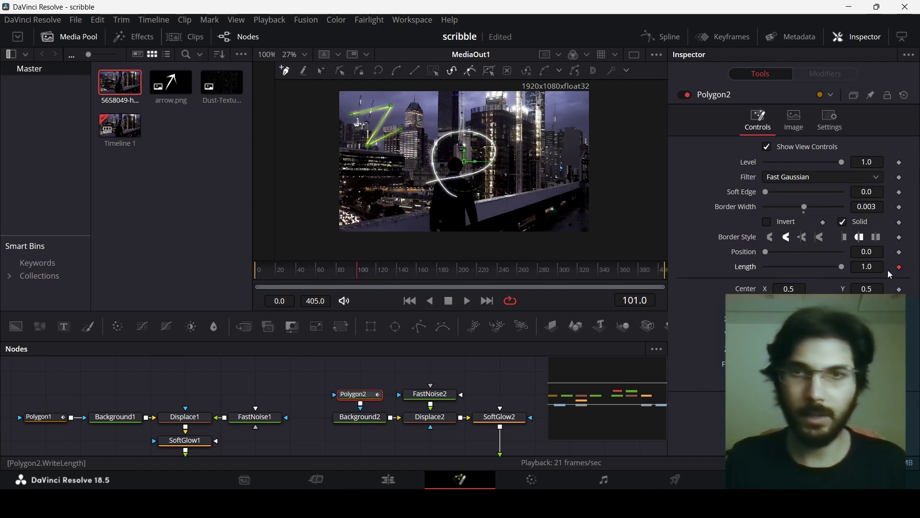
drag(334, 279, 336, 279)
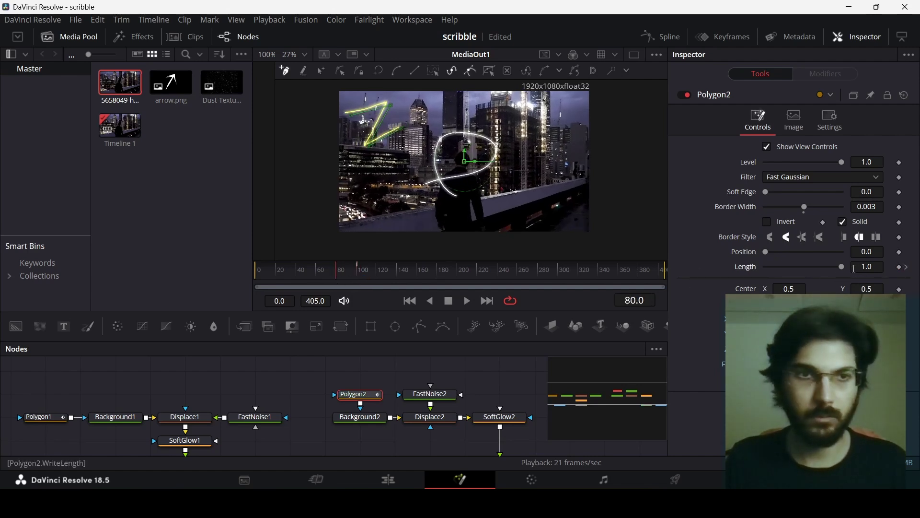
drag(818, 274, 650, 311)
key(space)
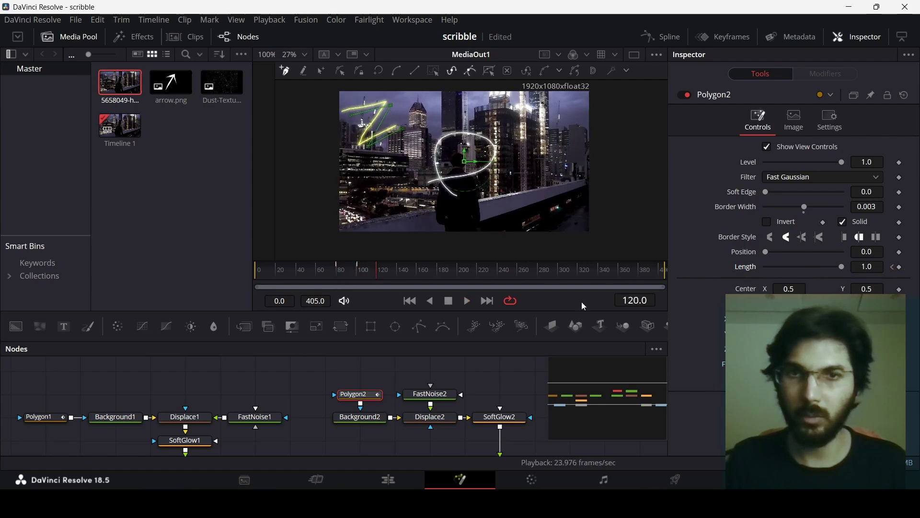
- Keyframe Polygon2's Position from 0.0 at frame 120 to 1.0 at frame 140 and set its line caps to Flat
click(902, 256)
drag(376, 271, 396, 276)
drag(771, 256, 846, 252)
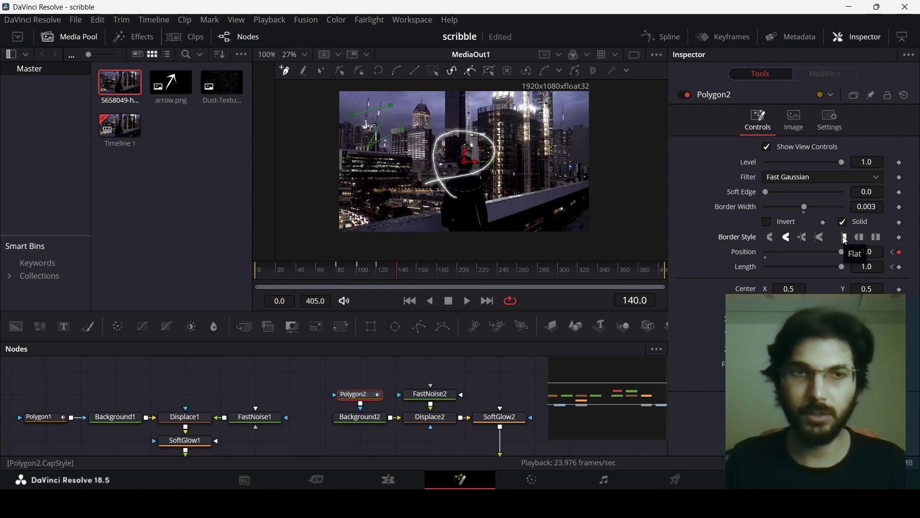
click(316, 396)
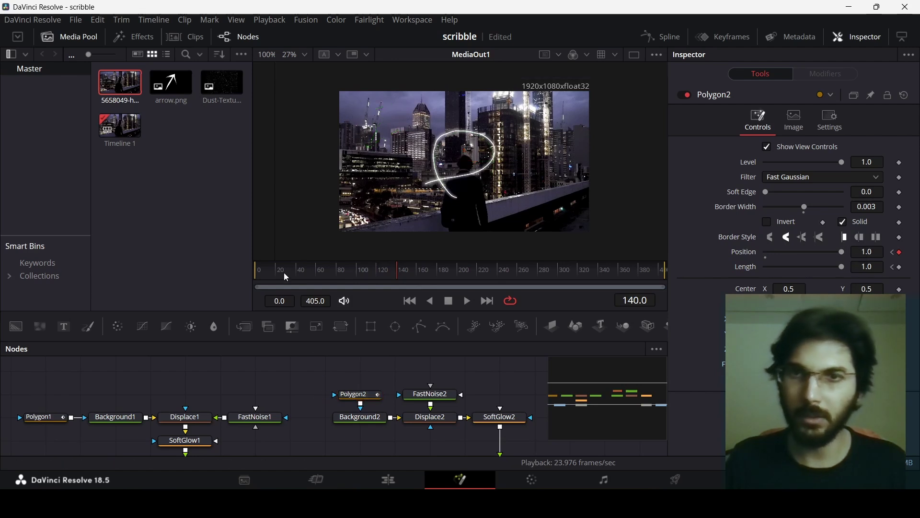
- Play the composition from the start to check how both scribbles draw on and off
key(Home)
key(space)
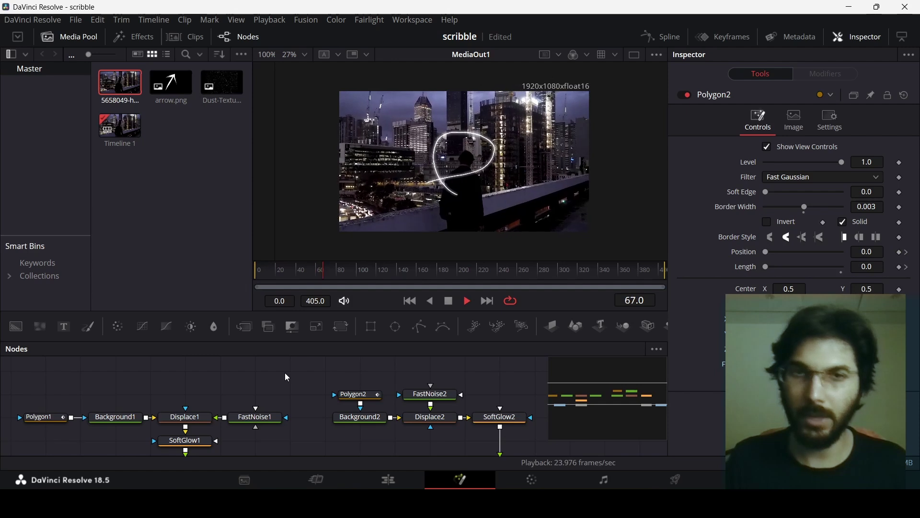
scroll(465, 165, up, 1)
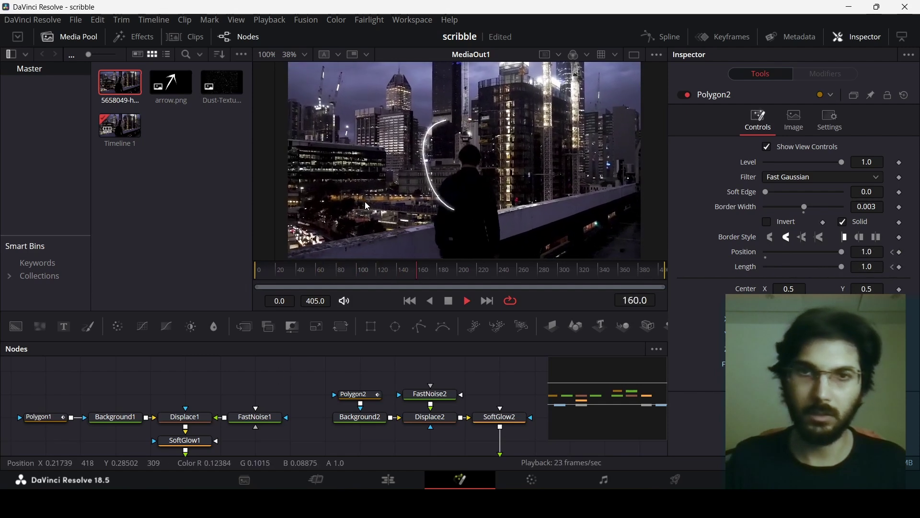
key(space)
scroll(455, 194, down, 1)
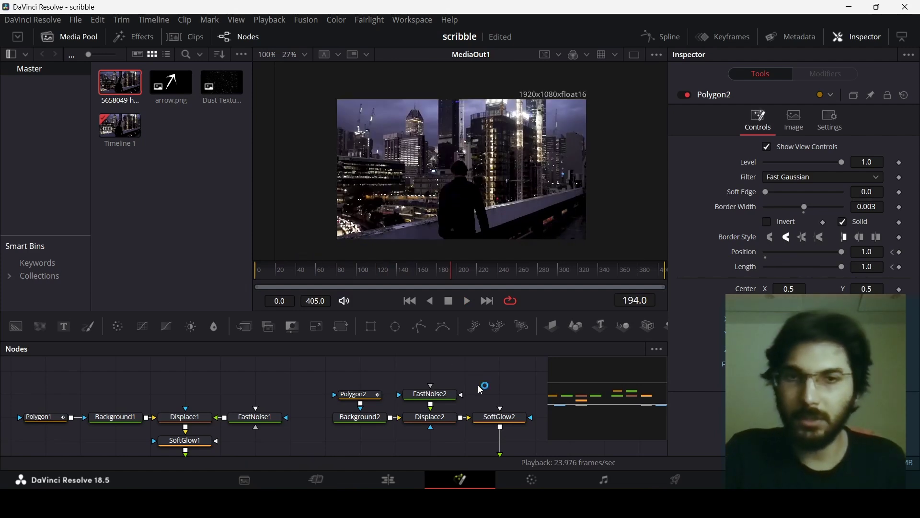
- Move MediaOut1 further along the flow, add arrow.png as a node, and merge it over Merge2's output
drag(489, 384, 295, 364)
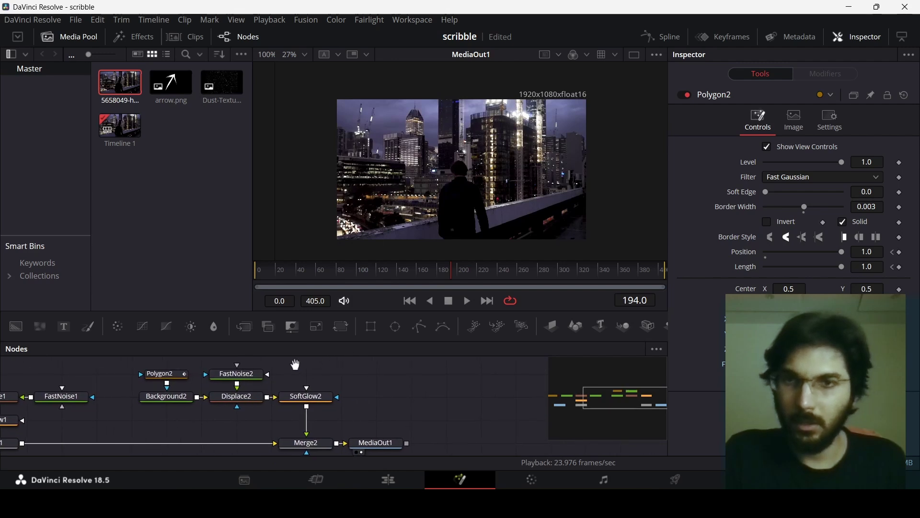
drag(392, 441, 633, 444)
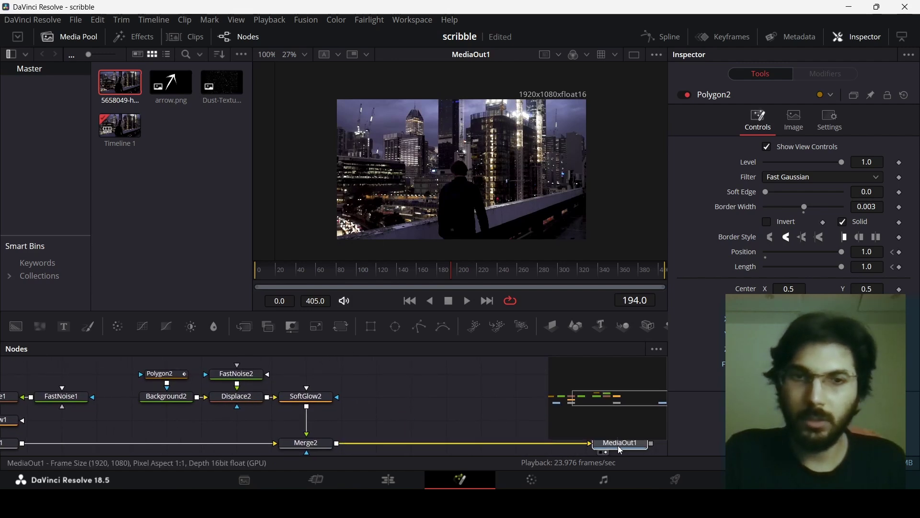
drag(423, 394, 338, 390)
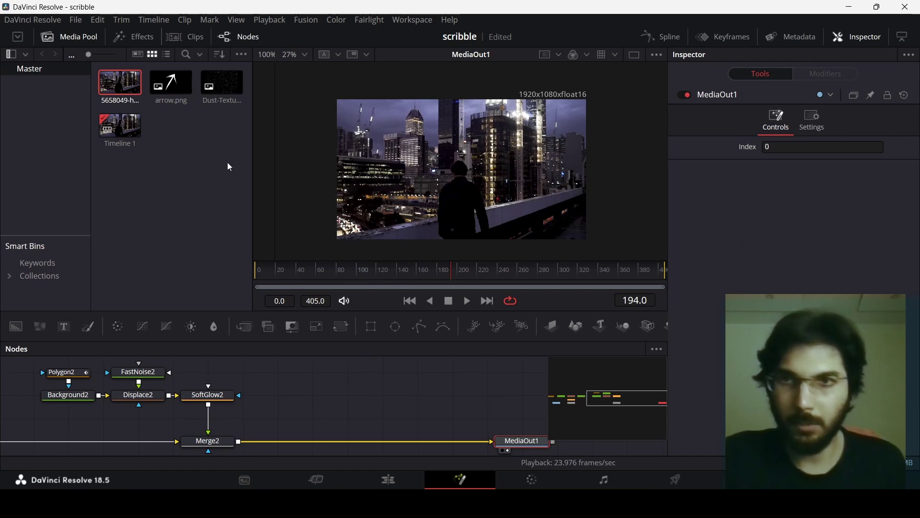
drag(171, 85, 313, 382)
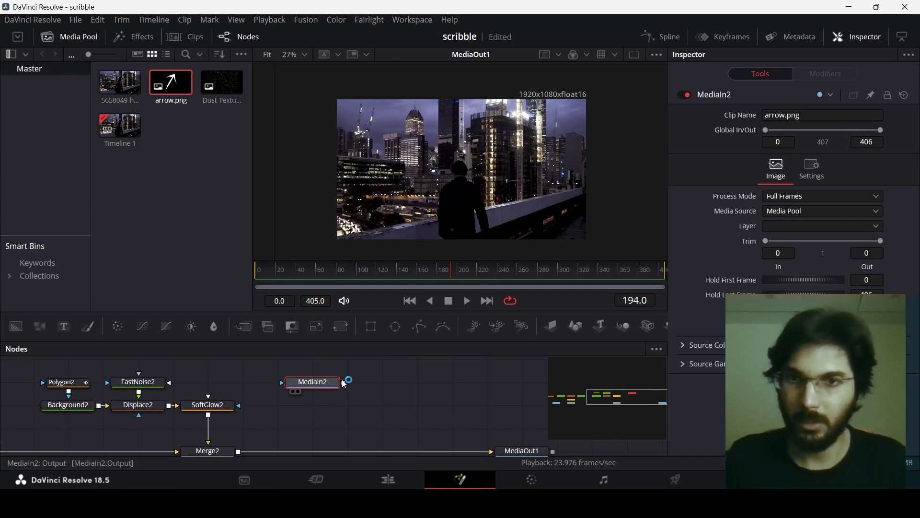
drag(344, 383, 253, 452)
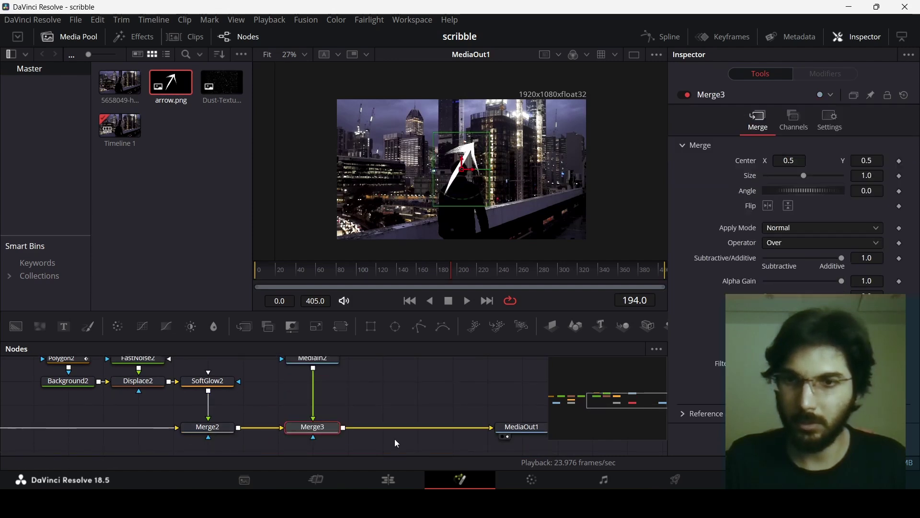
- Insert a Transform node between the arrow image and Merge3, and move the arrow beside the man to about X -0.73, Y 0.23
click(326, 360)
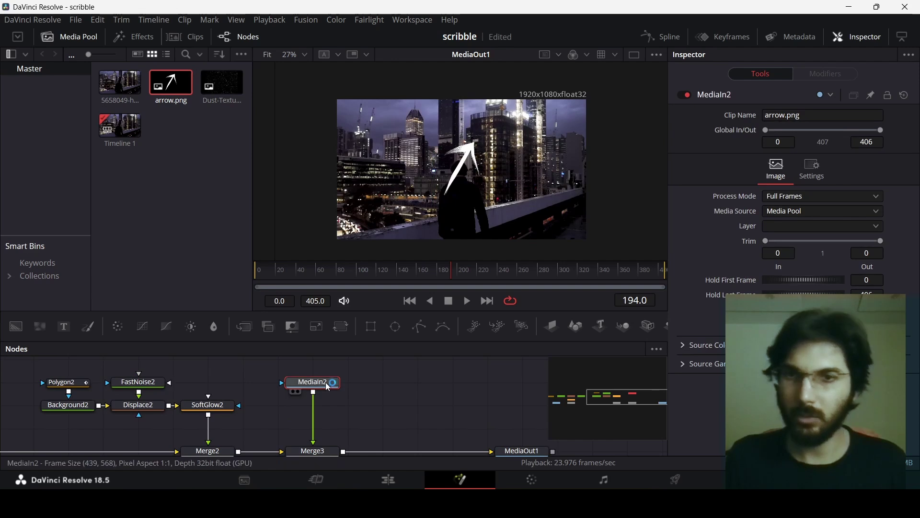
click(320, 449)
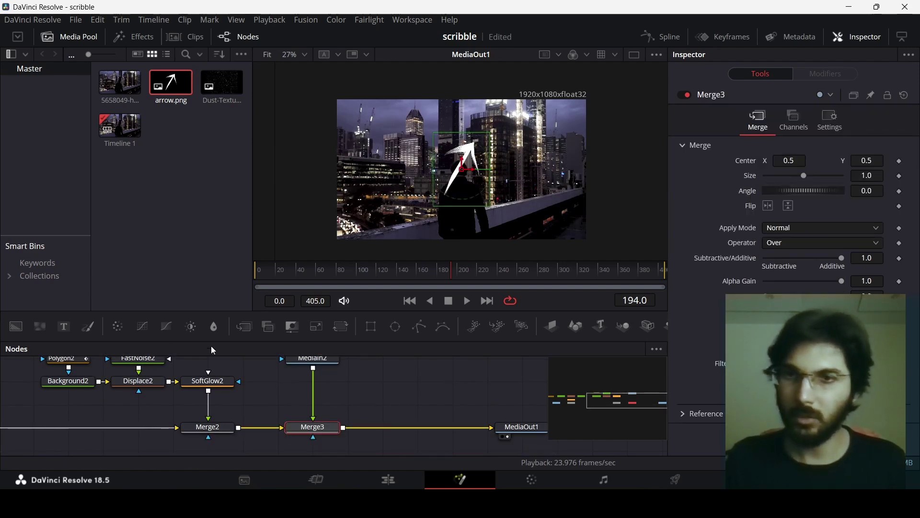
drag(341, 326, 350, 405)
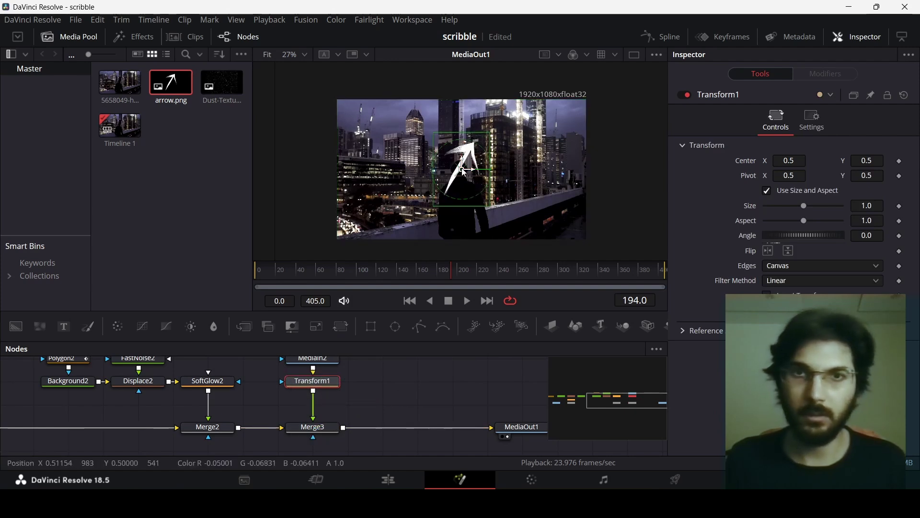
drag(456, 174, 384, 195)
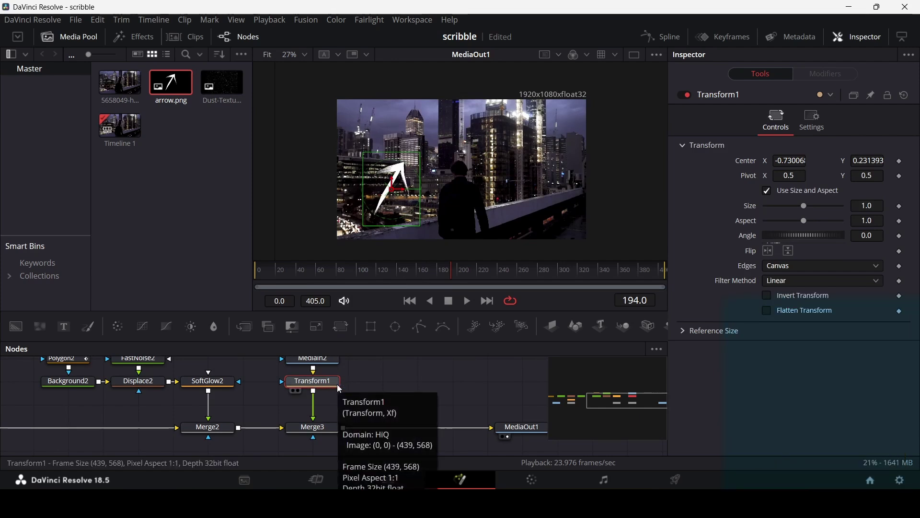
- Modify Transform1's Angle with Shake, using a Smoothness of 1.0 and a Maximum of 10
right_click(903, 241)
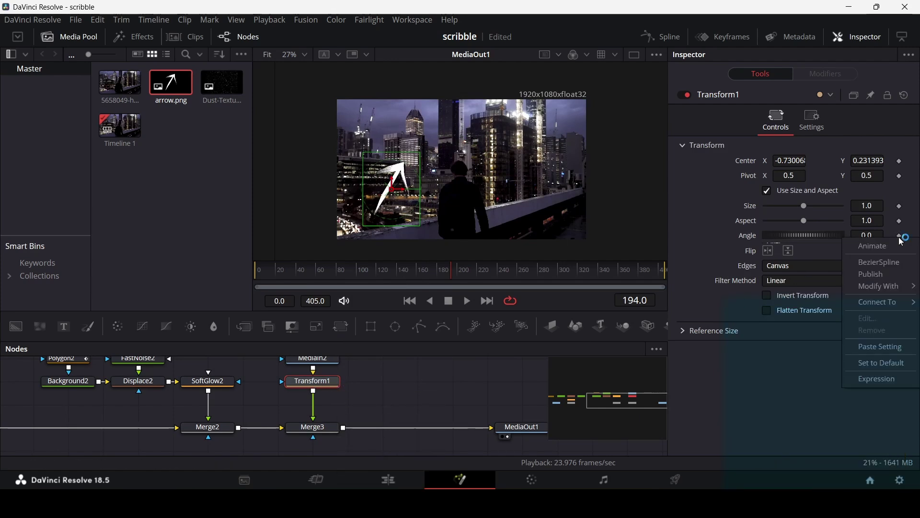
mouse_move(886, 292)
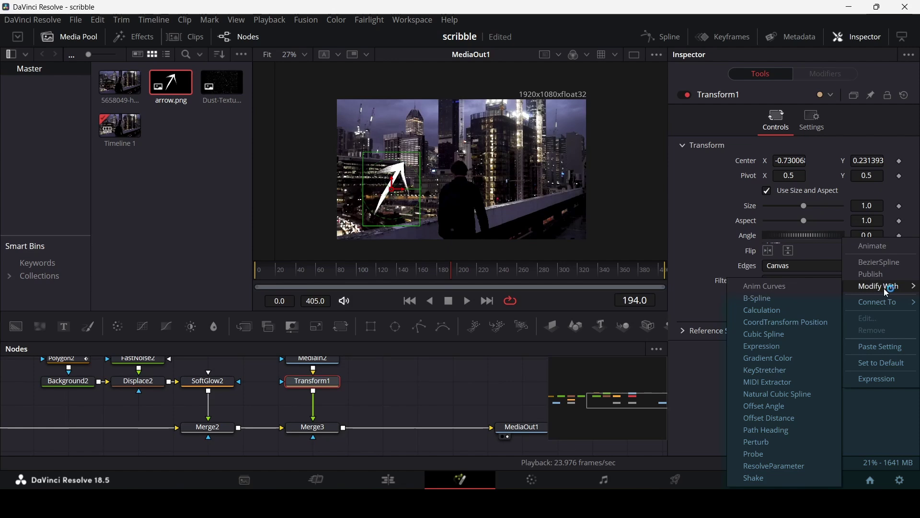
click(760, 477)
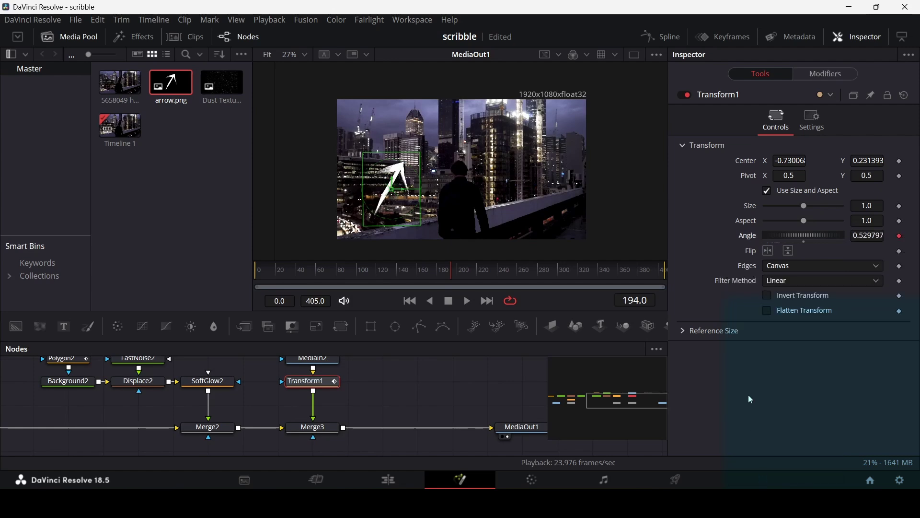
click(830, 77)
click(869, 179)
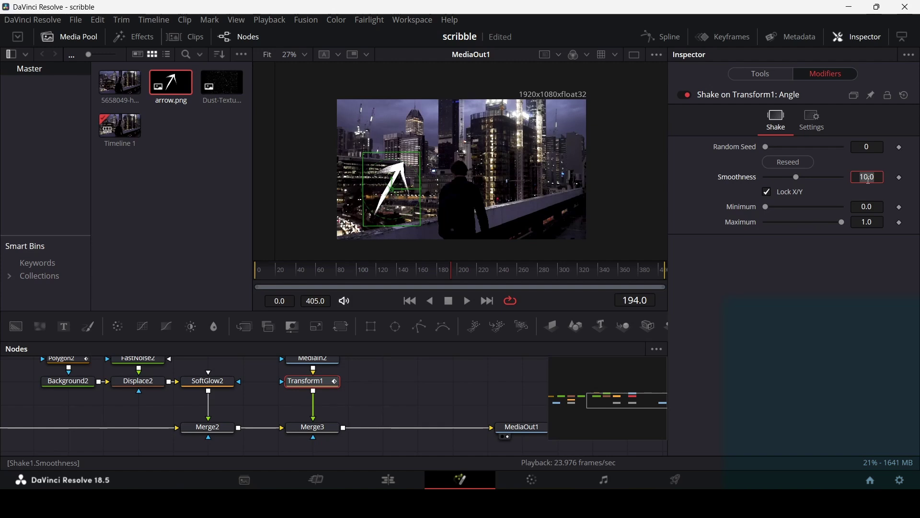
text(1)
key(Tab)
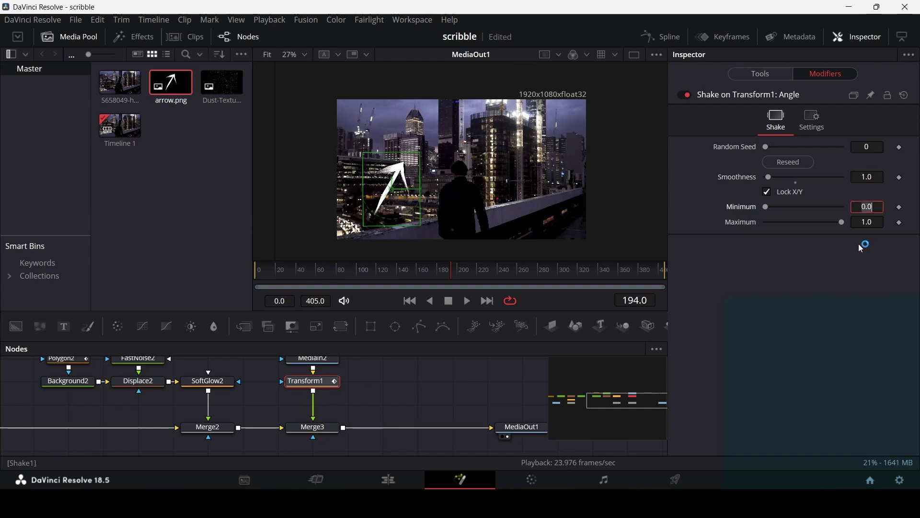
click(872, 225)
text(10)
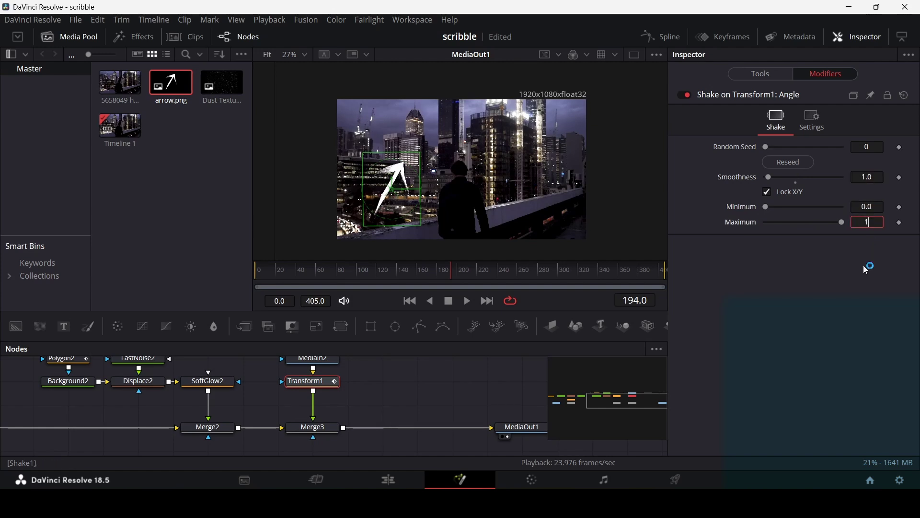
key(Tab)
- Play back the arrow's shaking motion and examine it in the viewer
click(432, 393)
key(space)
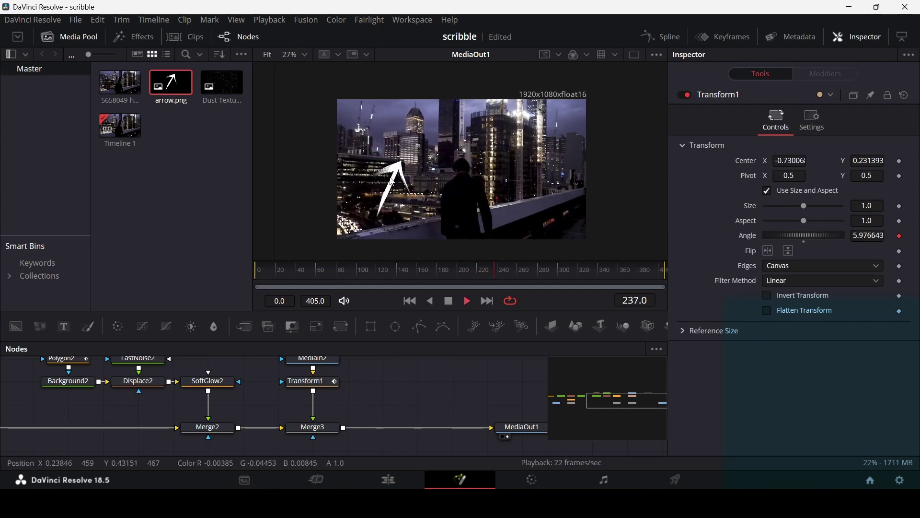
scroll(402, 187, up, 1)
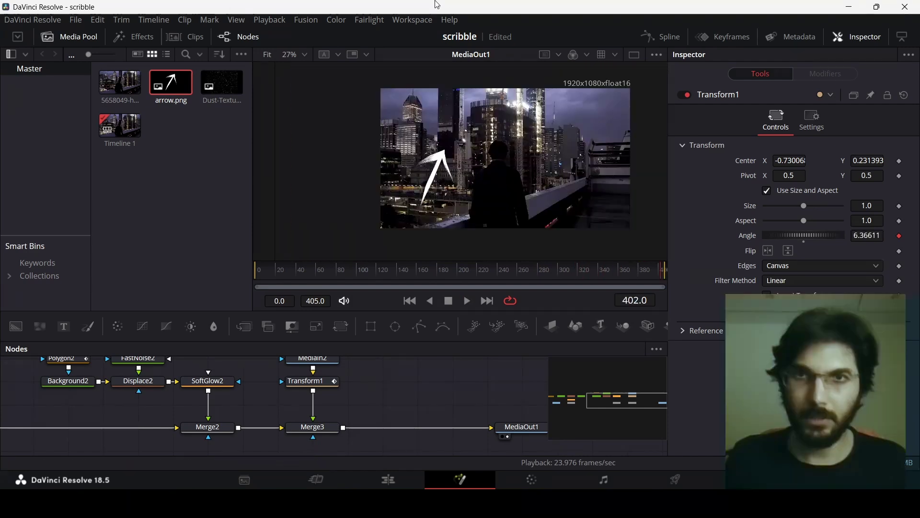
- Shift the arrow closer to the man with Merge3, placing its Center at about X 0.60, Y 0.53
click(331, 382)
click(312, 431)
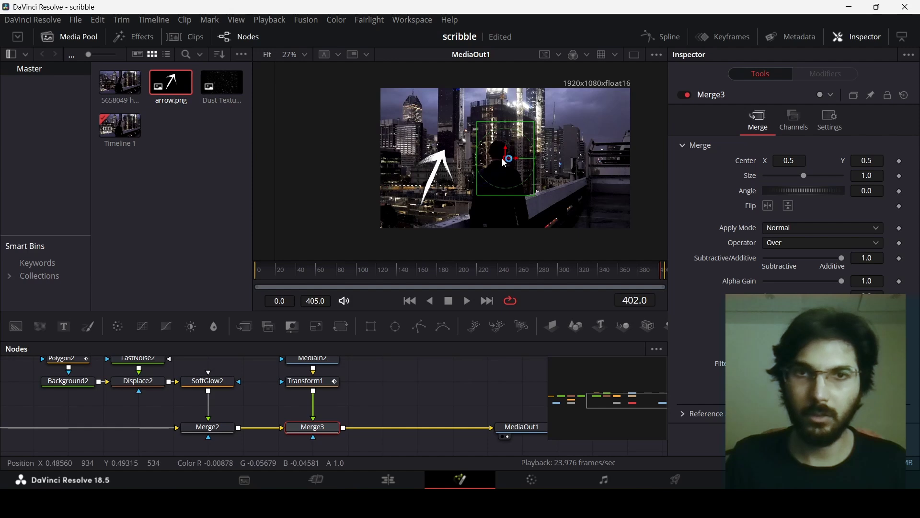
drag(507, 160, 531, 154)
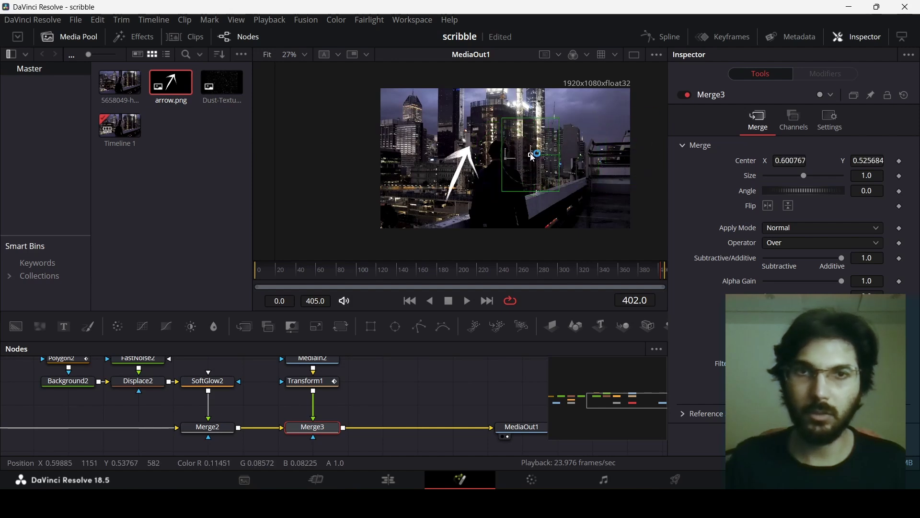
drag(801, 191, 792, 190)
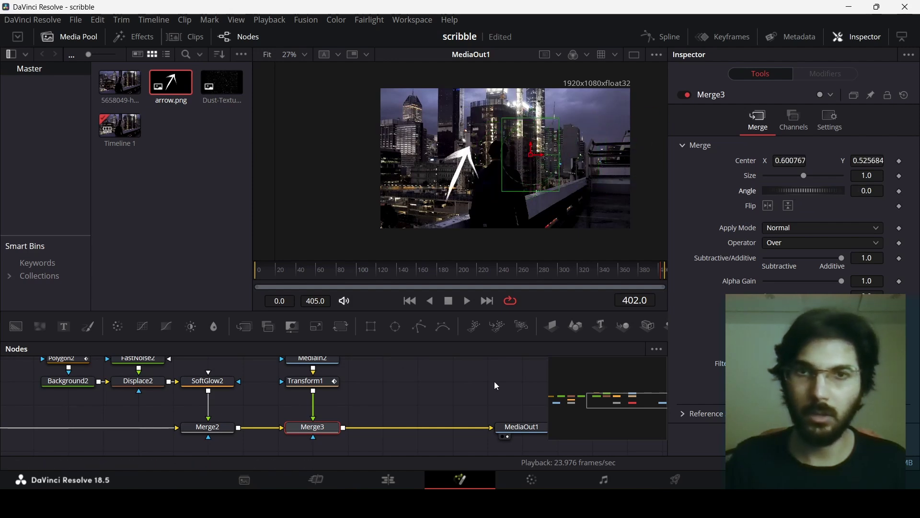
- Add a second Transform node between Transform1 and Merge3
click(313, 382)
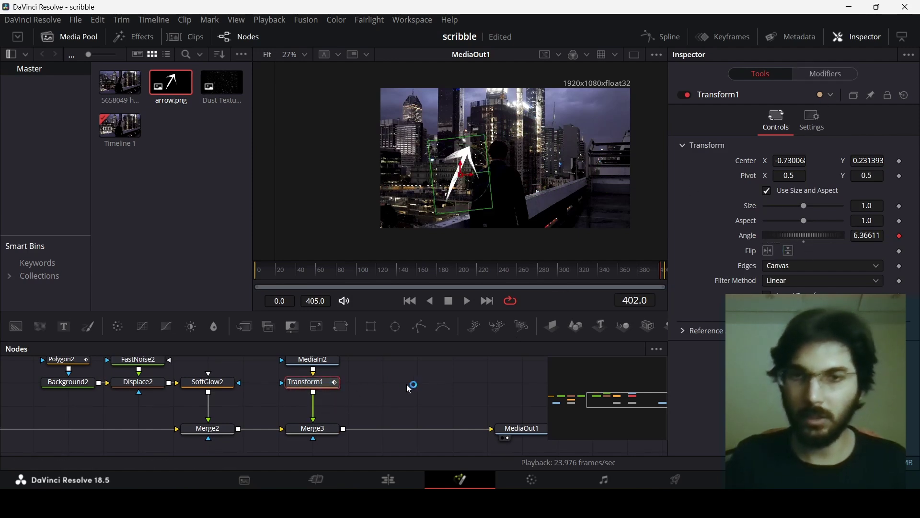
click(340, 327)
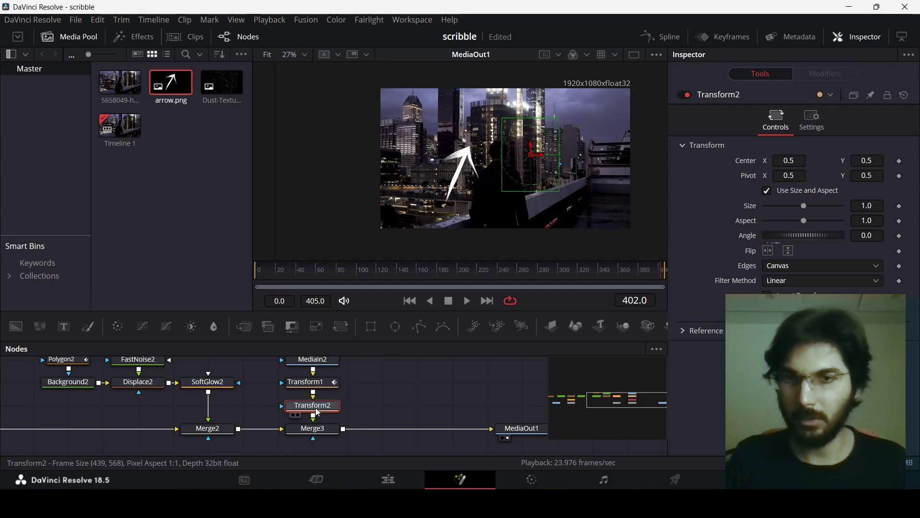
- Rotate the arrow with Transform2 to an Angle of -281.7, place its Center at about X 1.38, Y 1.11, and play back the result
mouse_move(813, 242)
mouse_down()
mouse_move(801, 242)
mouse_move(811, 243)
mouse_up()
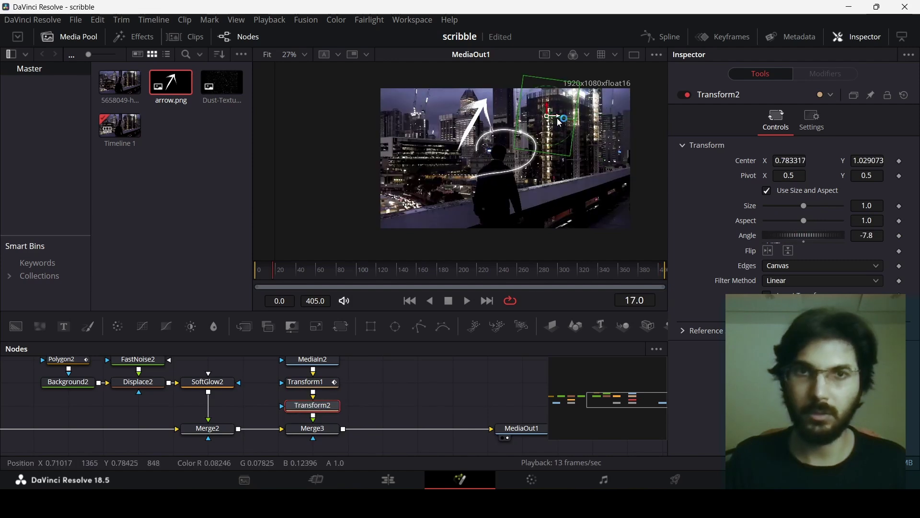
drag(551, 117, 663, 154)
drag(811, 238, 679, 237)
drag(662, 153, 581, 111)
click(450, 393)
key(space)
key(space)
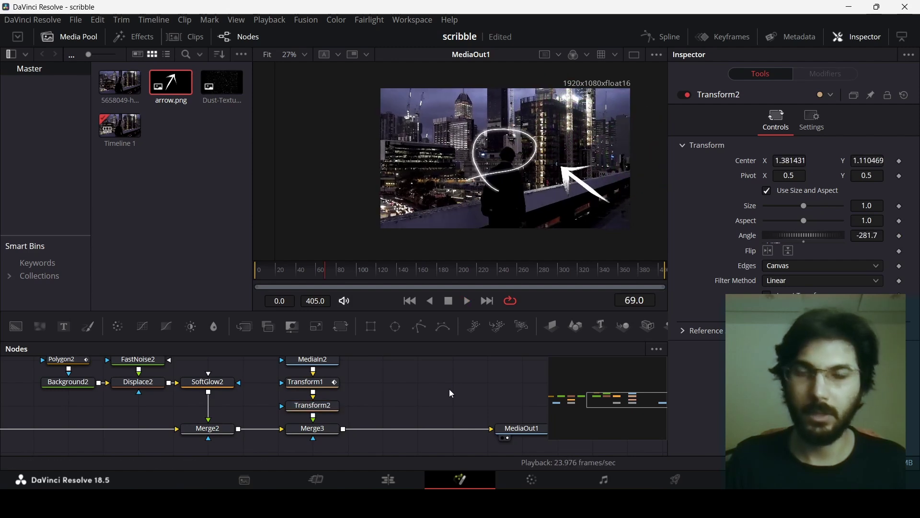
- Add a Rectangle mask to MediaIn2 with Width 0.937 and Height 1.0 so it covers the whole arrow
scroll(431, 391, up, 2)
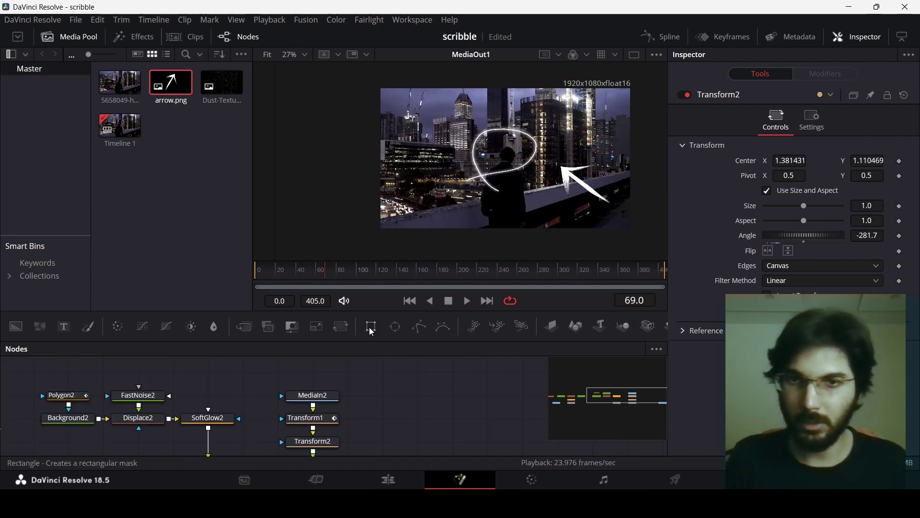
drag(371, 327, 338, 398)
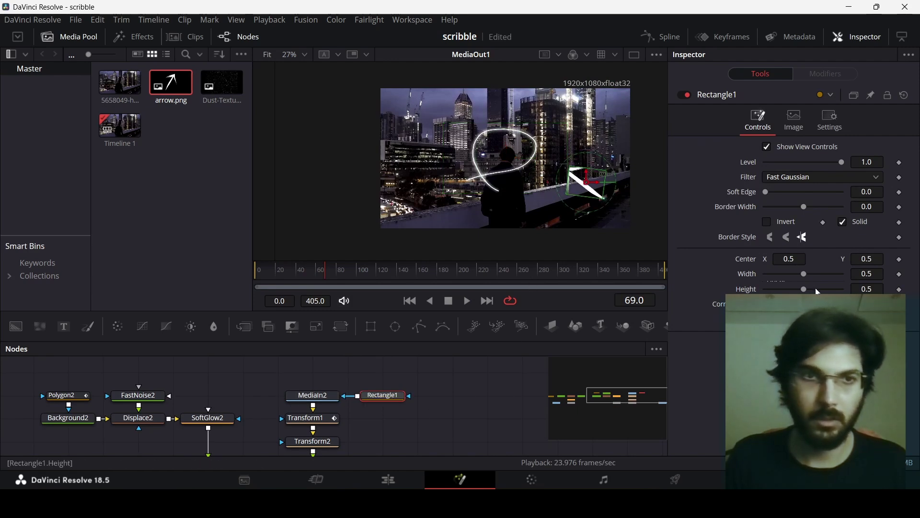
drag(805, 274, 843, 290)
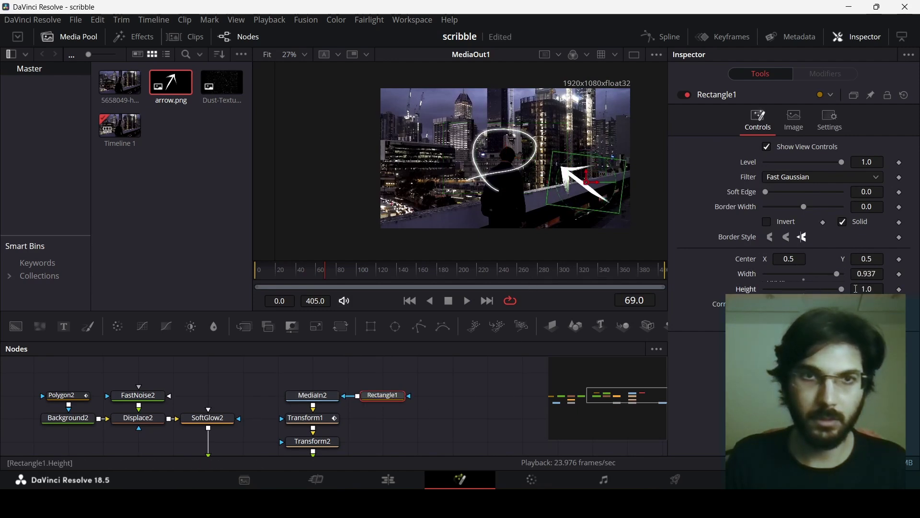
- Animate Rectangle1's Center from about X -0.01, Y -0.37 at frame 240 to X 0.5, Y 0.5 at frame 280, and preview the reveal
drag(423, 276, 540, 282)
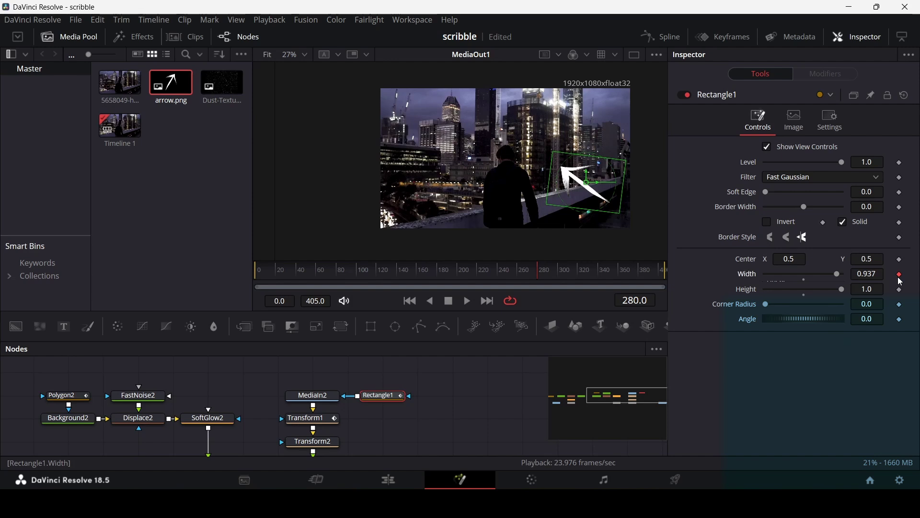
click(900, 260)
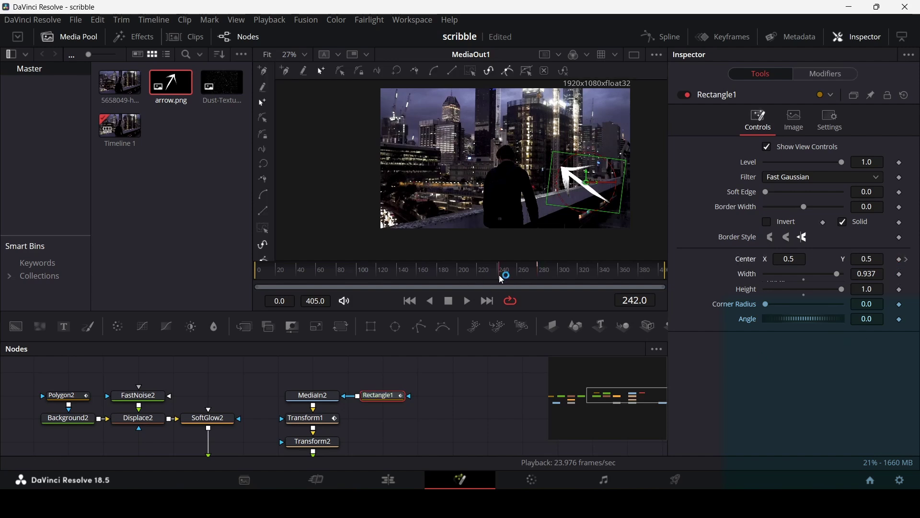
drag(502, 280, 500, 278)
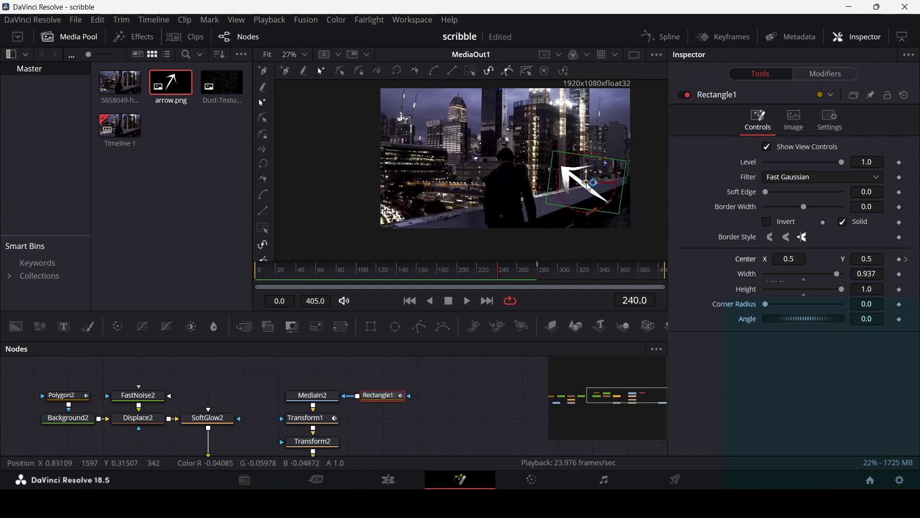
drag(589, 187, 647, 218)
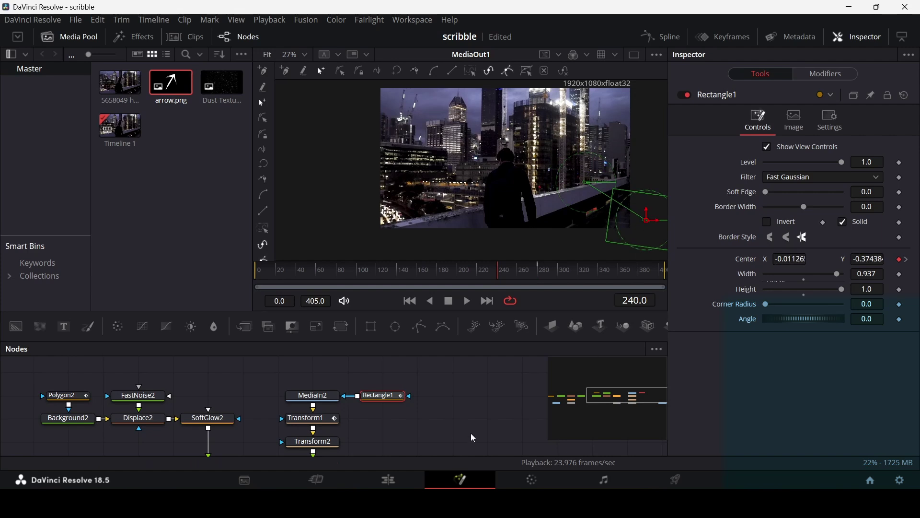
click(484, 386)
key(space)
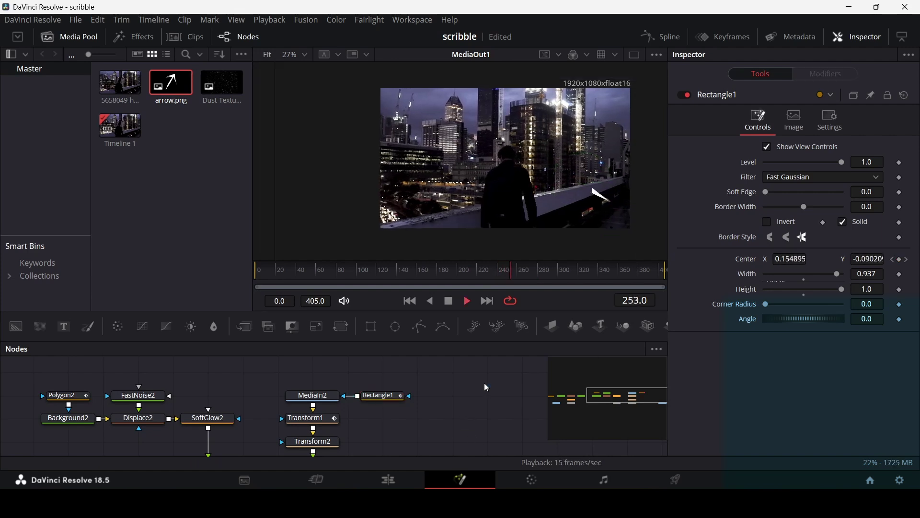
key(space)
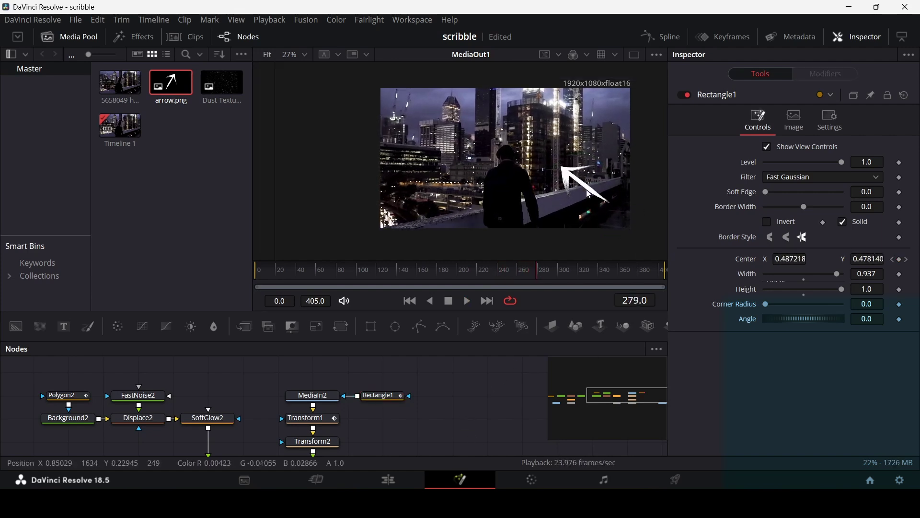
- In the Spline editor, speed up the reveal by moving the last keyframe of Rectangle1's Center Displacement to about frame 255
click(383, 395)
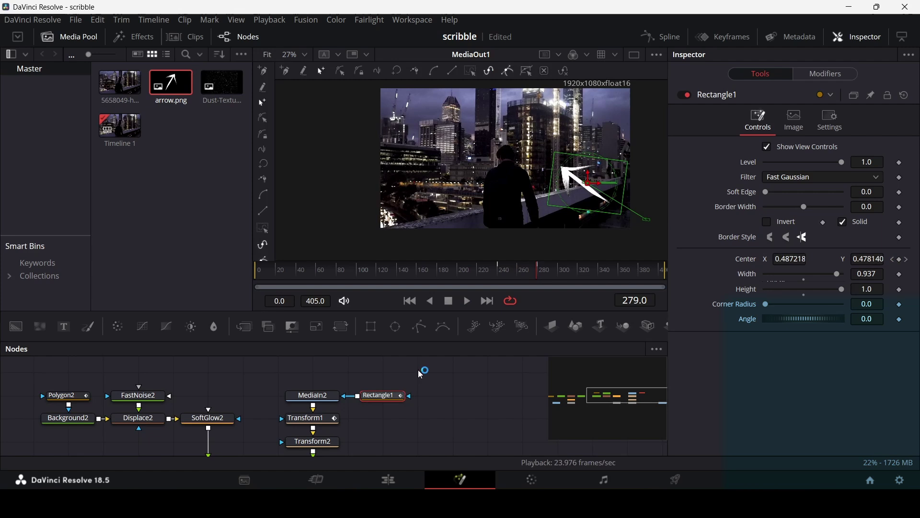
click(660, 38)
click(354, 382)
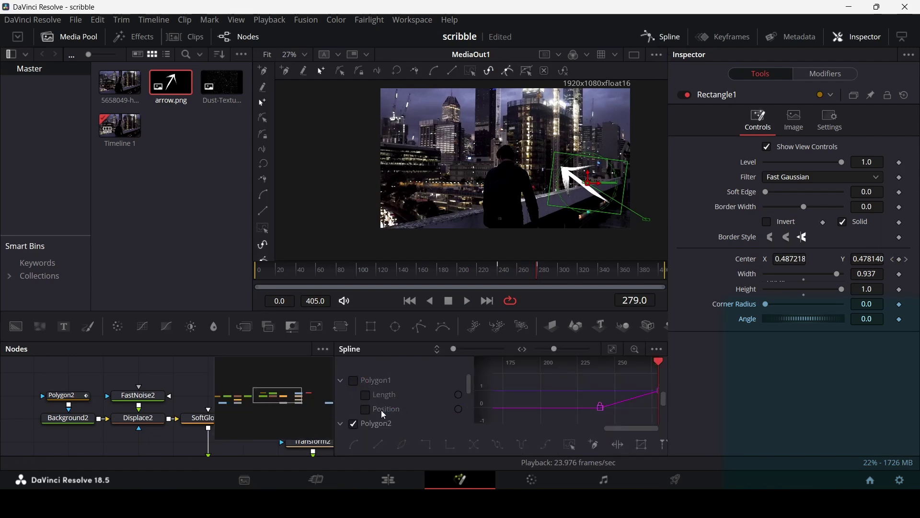
scroll(384, 415, down, 3)
scroll(384, 398, down, 3)
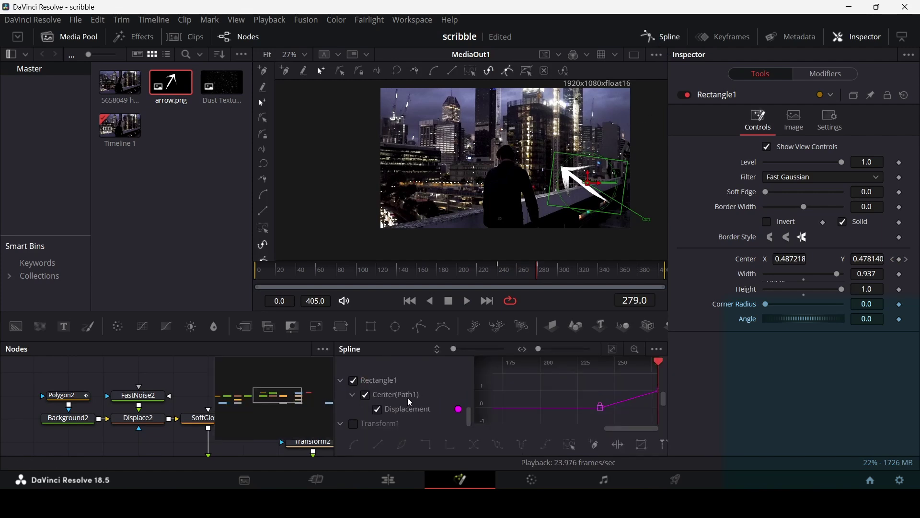
drag(586, 365, 565, 365)
drag(642, 409, 624, 379)
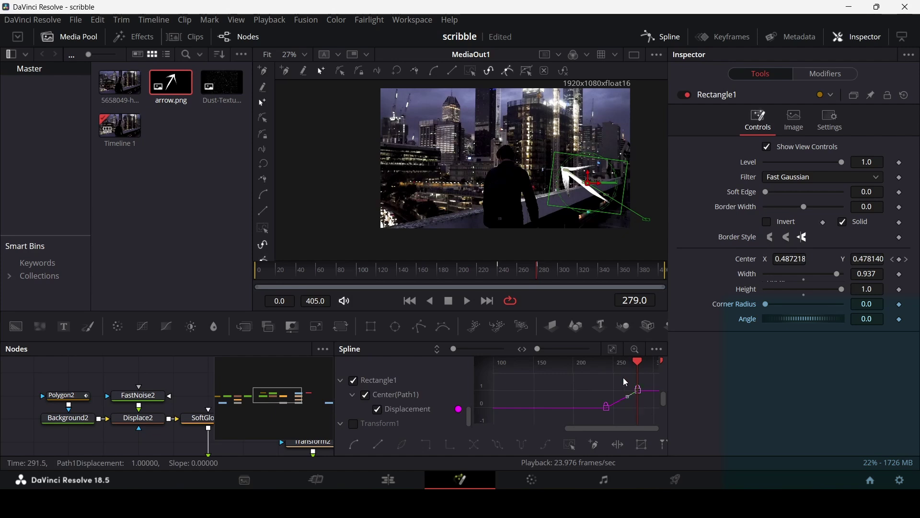
drag(524, 274, 510, 279)
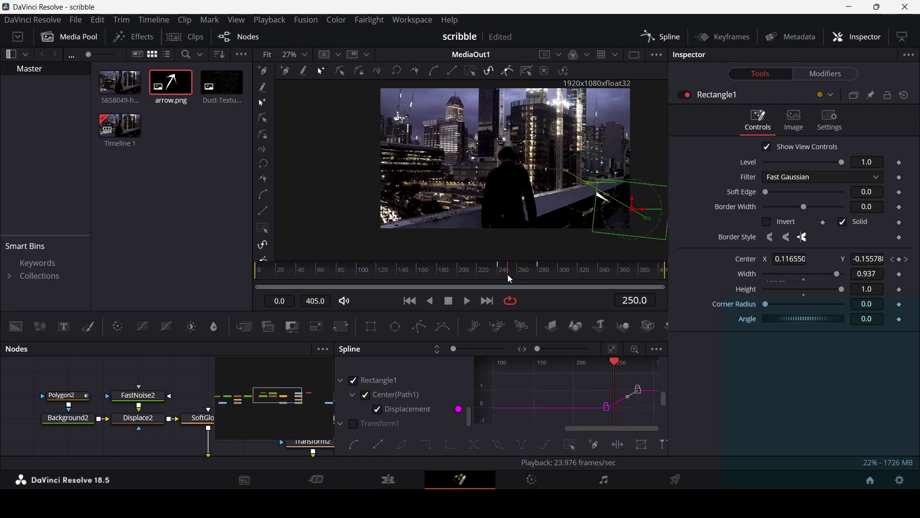
drag(636, 390, 618, 389)
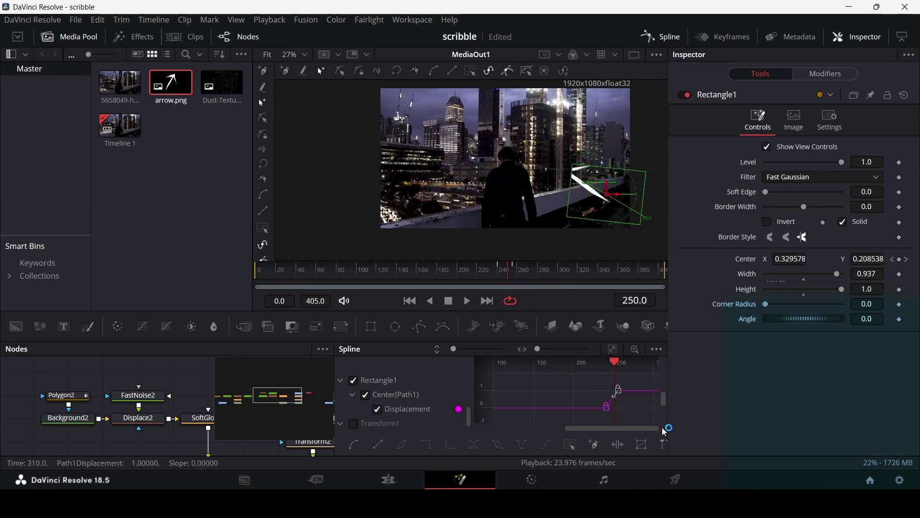
- Play back the arrow reveal from before frame 200 to check its speed, and close the Spline editor
click(451, 270)
key(space)
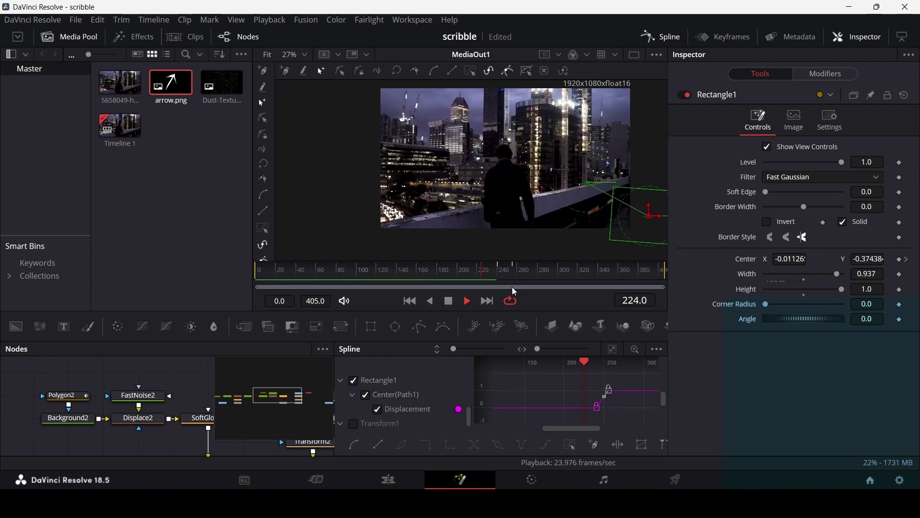
key(space)
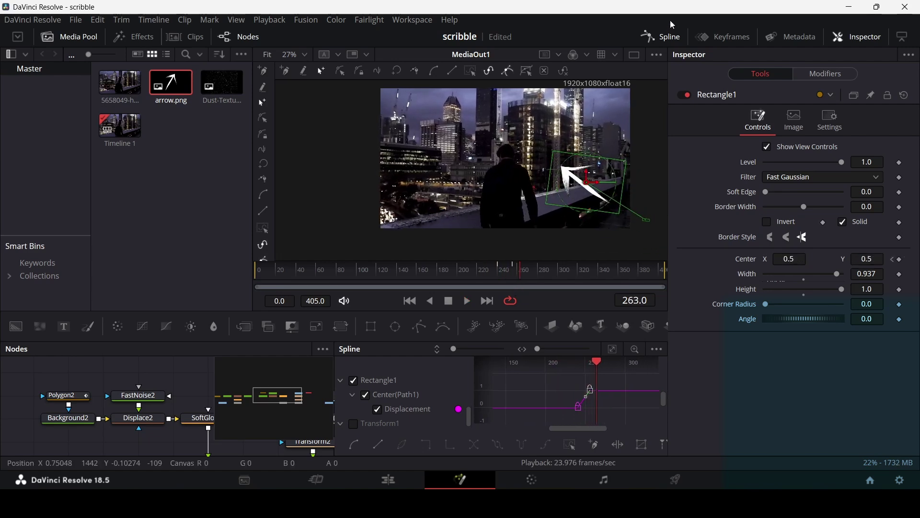
click(663, 37)
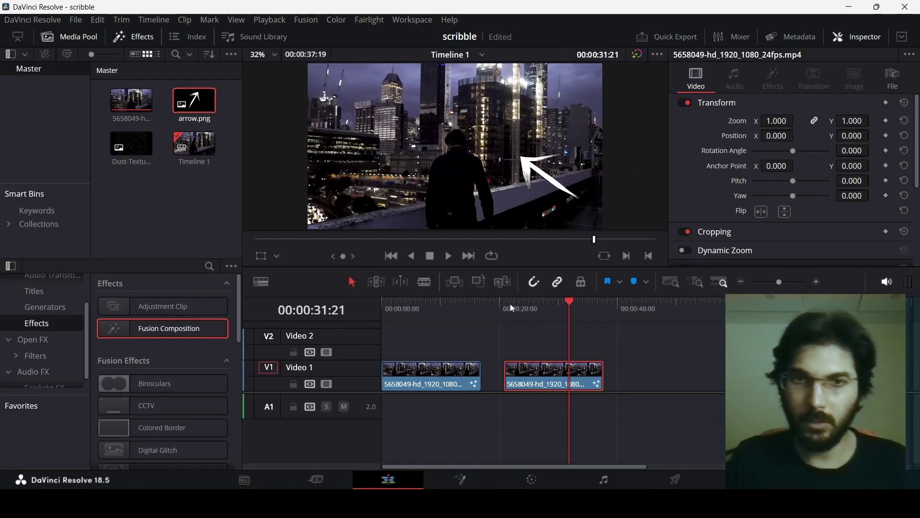
- On the Edit page, play the second clip in Video 1 from its start to review the full animation
click(504, 303)
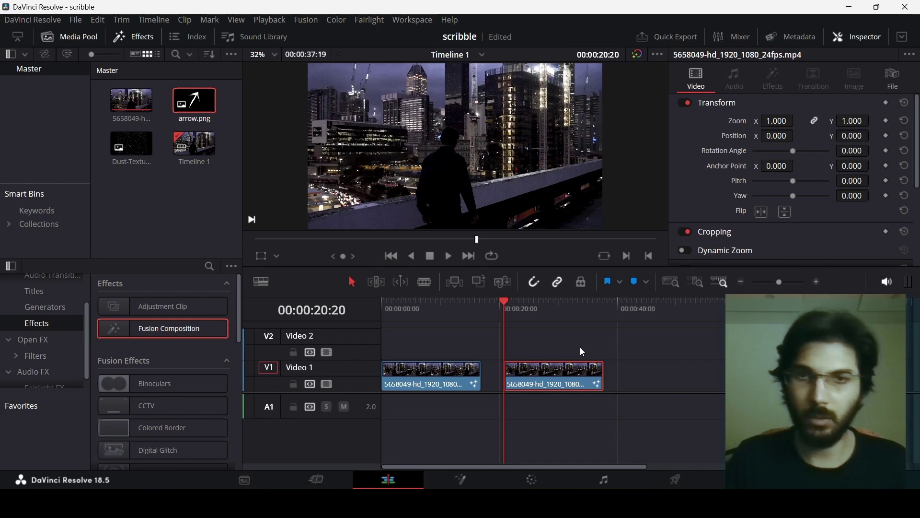
key(space)
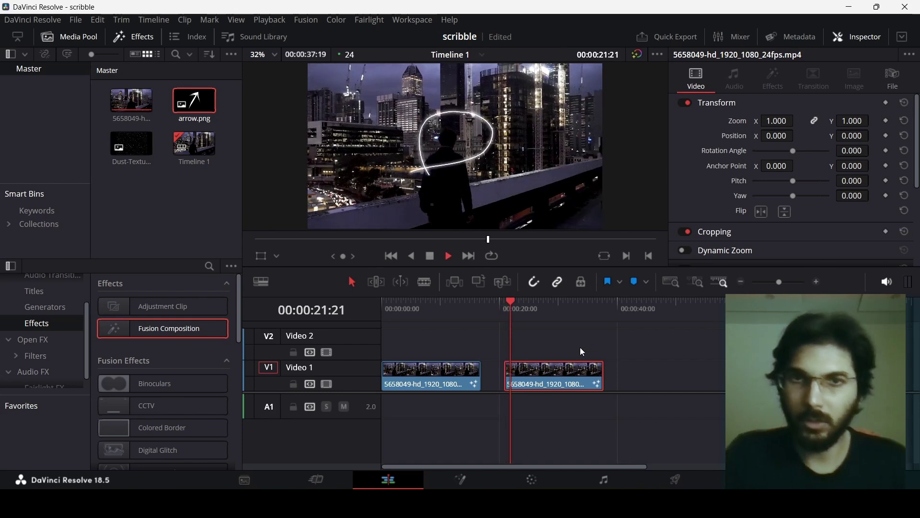